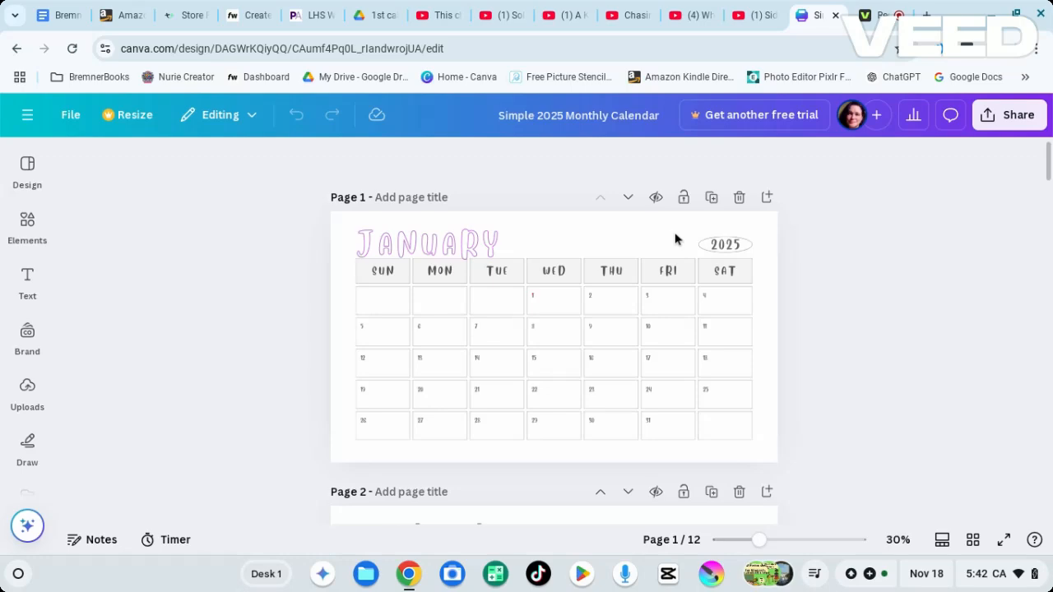
scroll(675, 232, down, 1)
scroll(555, 352, up, 1)
scroll(554, 349, down, 2)
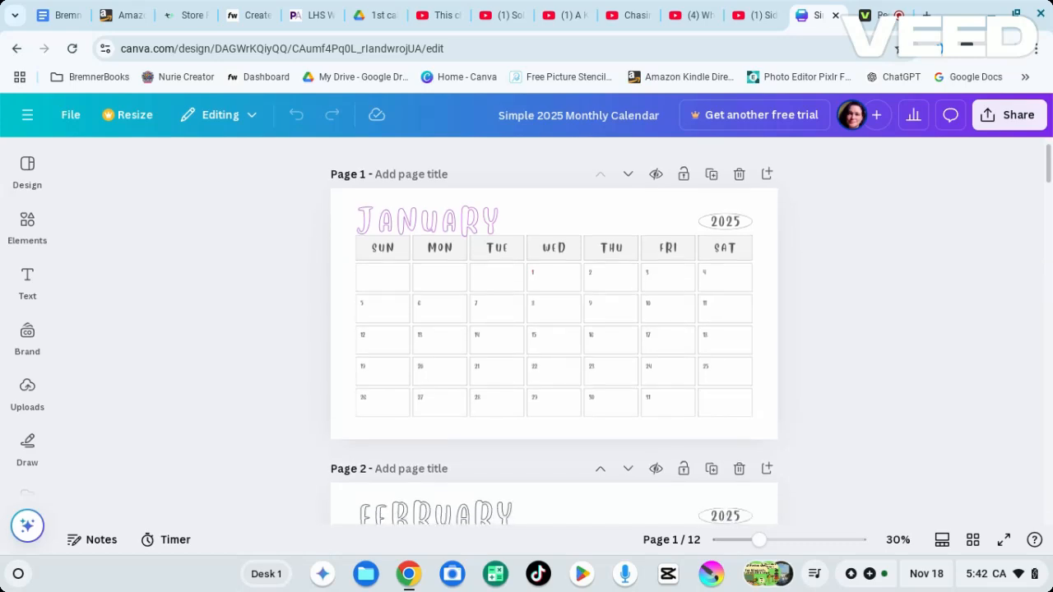
scroll(554, 346, up, 2)
scroll(555, 346, down, 1)
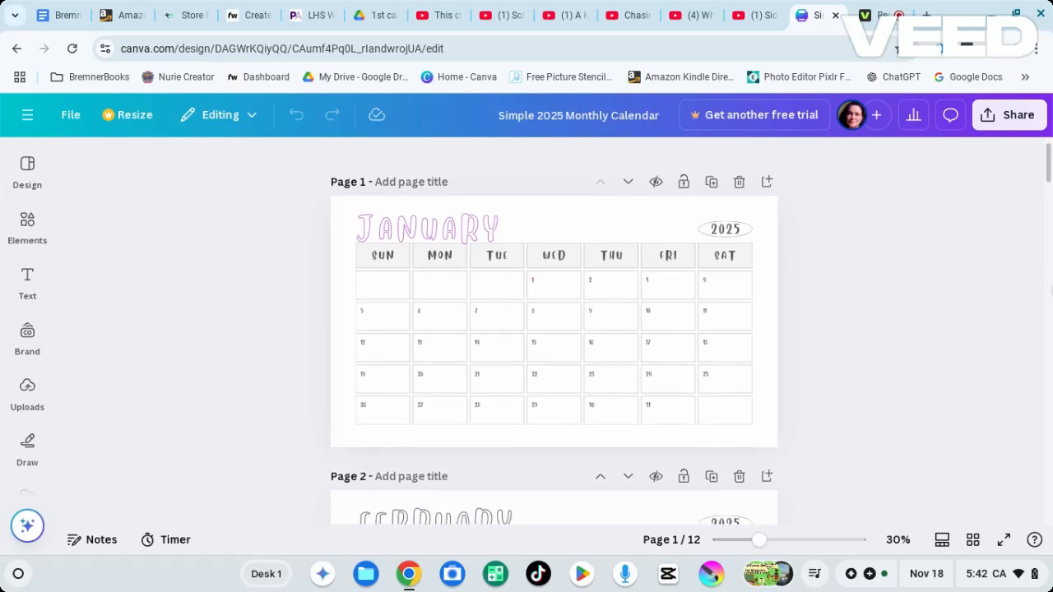
scroll(554, 346, down, 1)
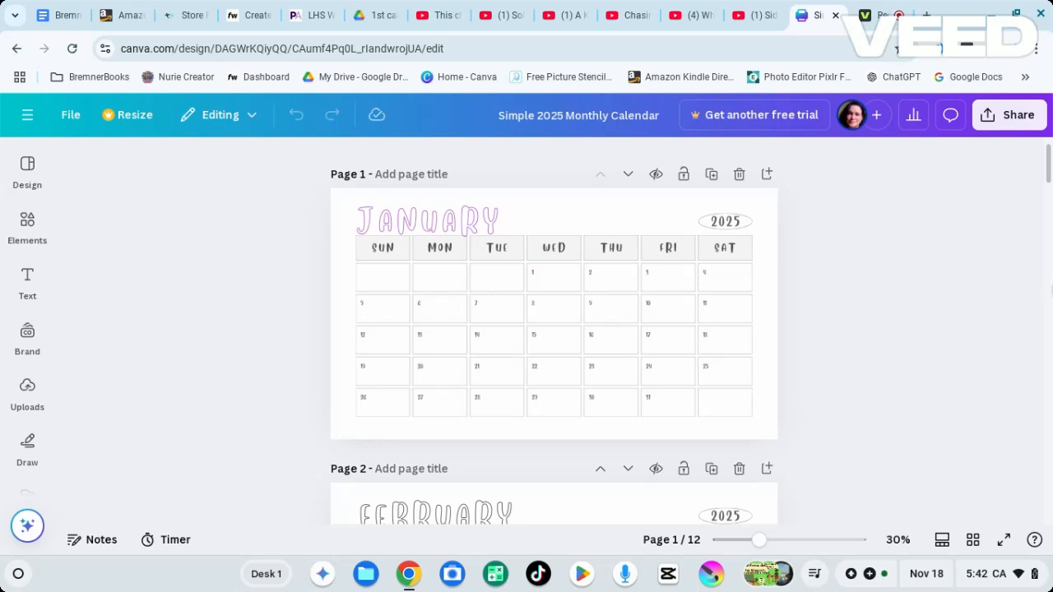
scroll(978, 476, down, 2)
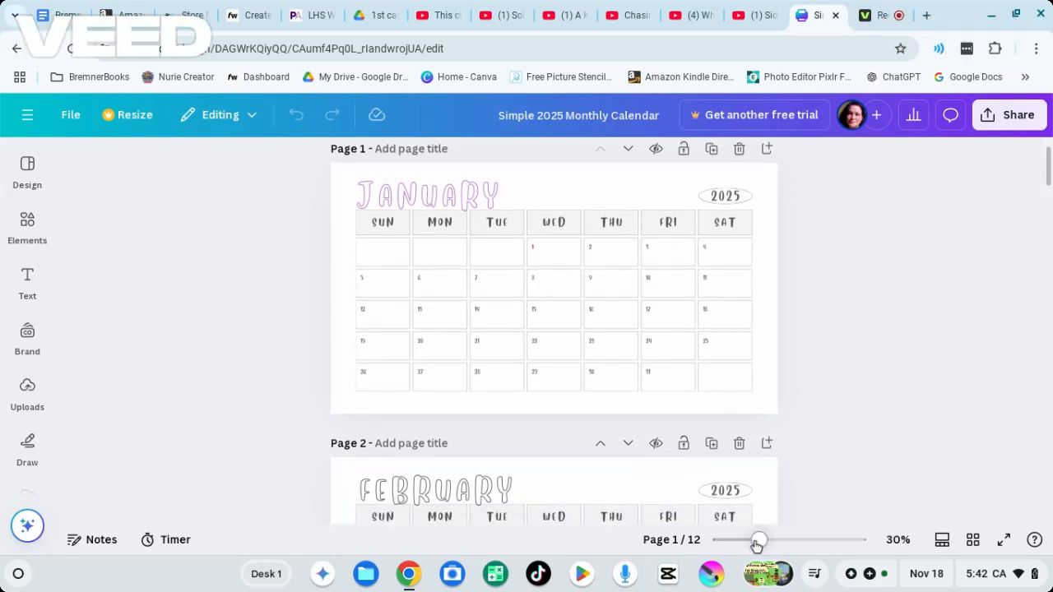
Try the Blueberry font on the January title, restore Blueberry Outline, and browse the other available fonts
drag(757, 544, 787, 545)
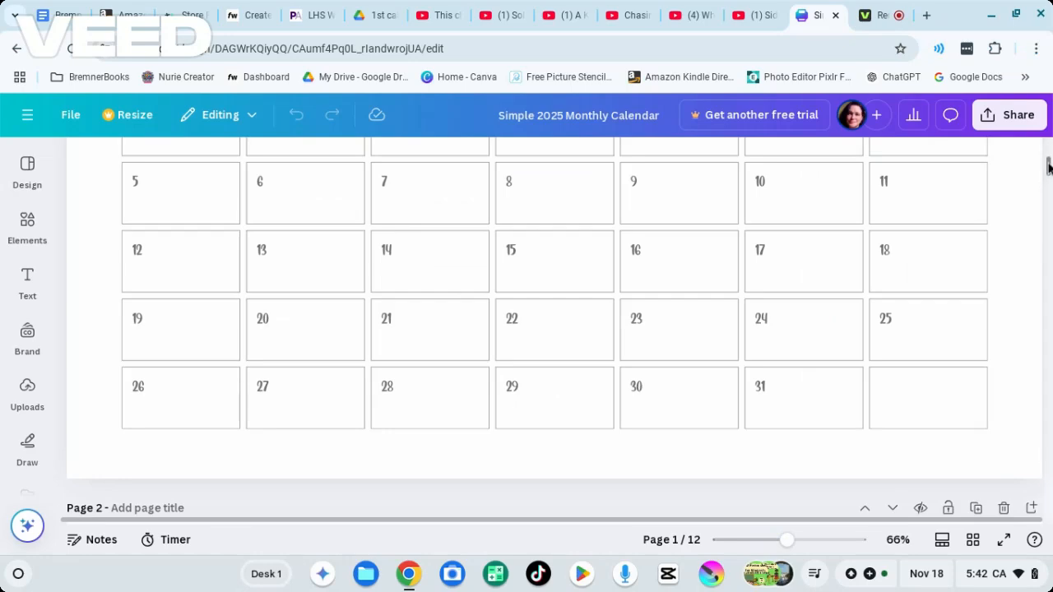
drag(1048, 167, 1048, 150)
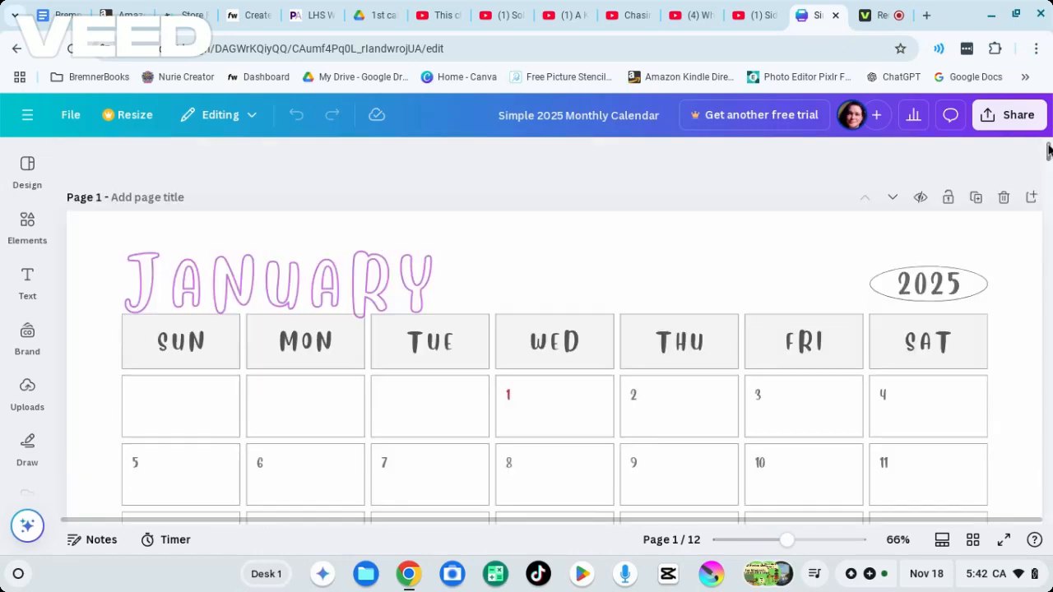
click(347, 291)
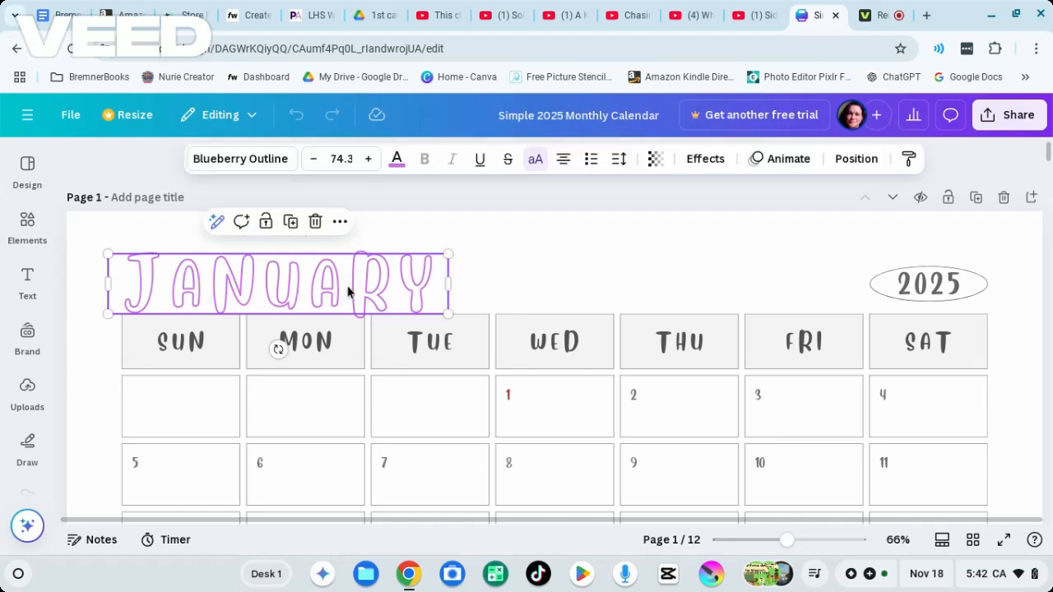
click(245, 161)
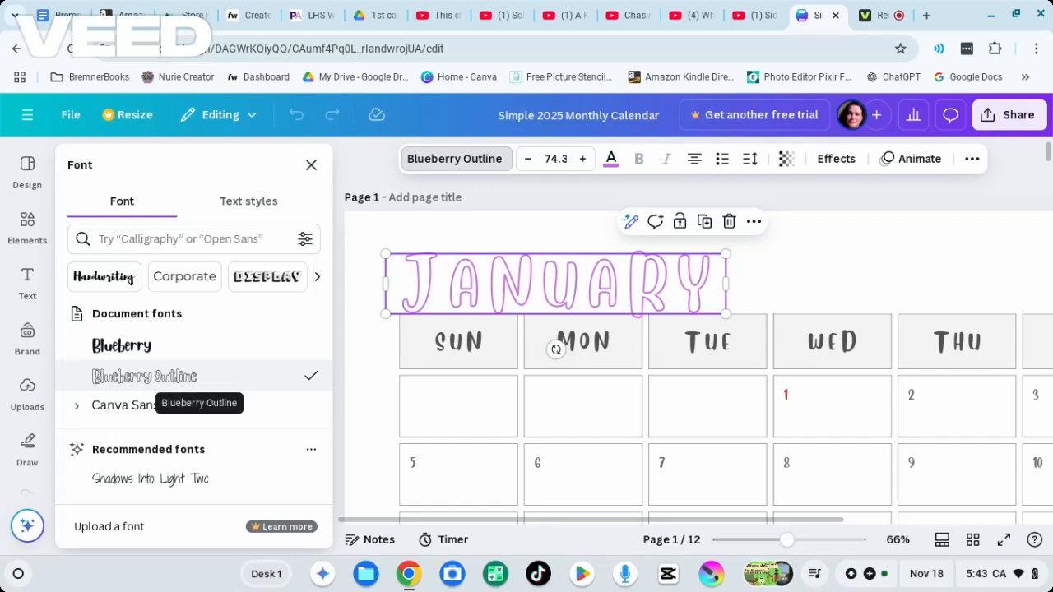
click(138, 350)
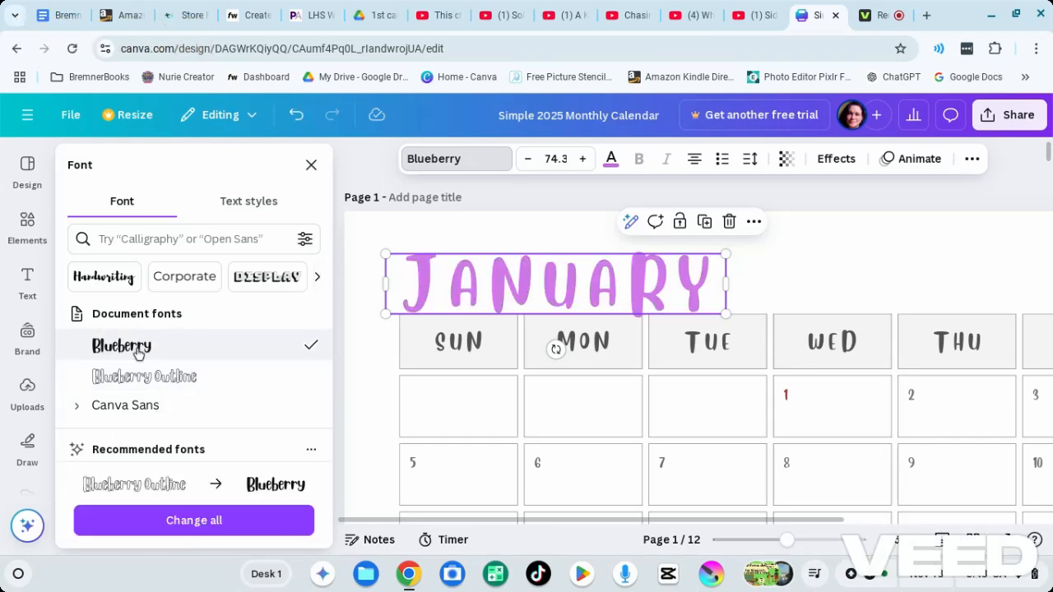
click(135, 371)
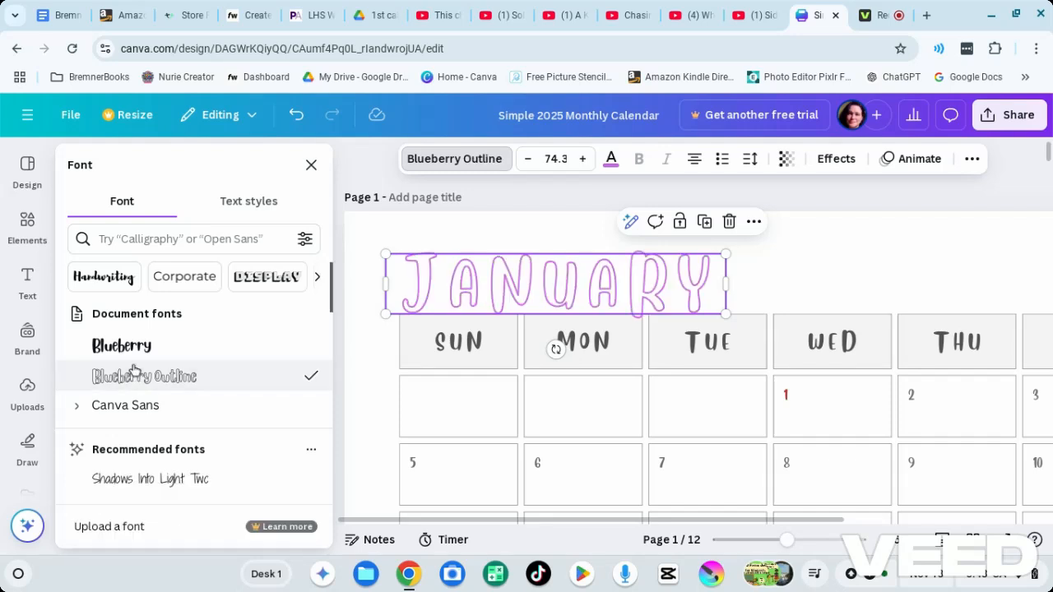
scroll(168, 378, down, 5)
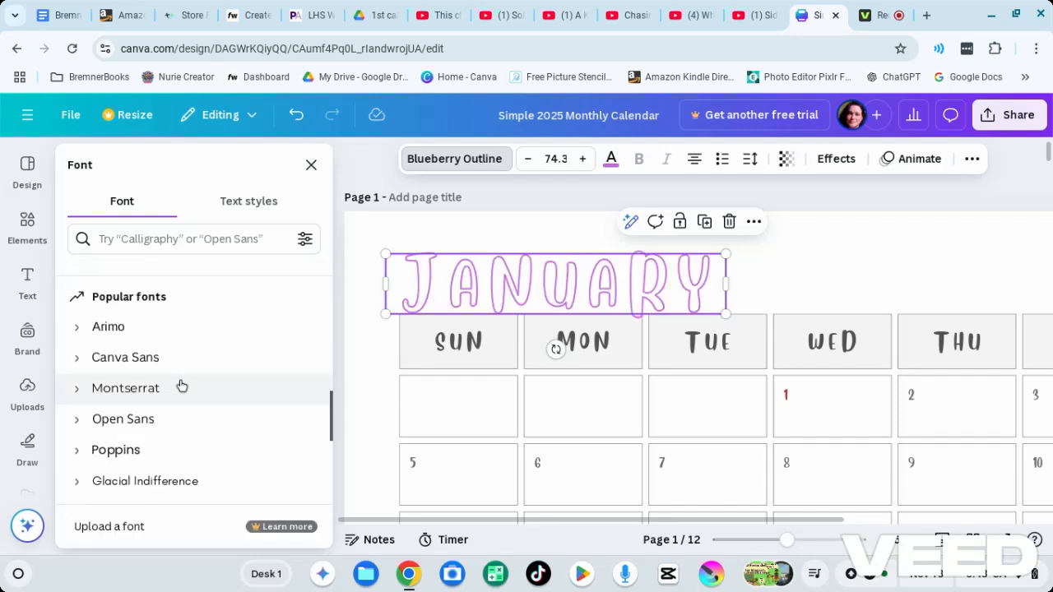
scroll(181, 386, up, 5)
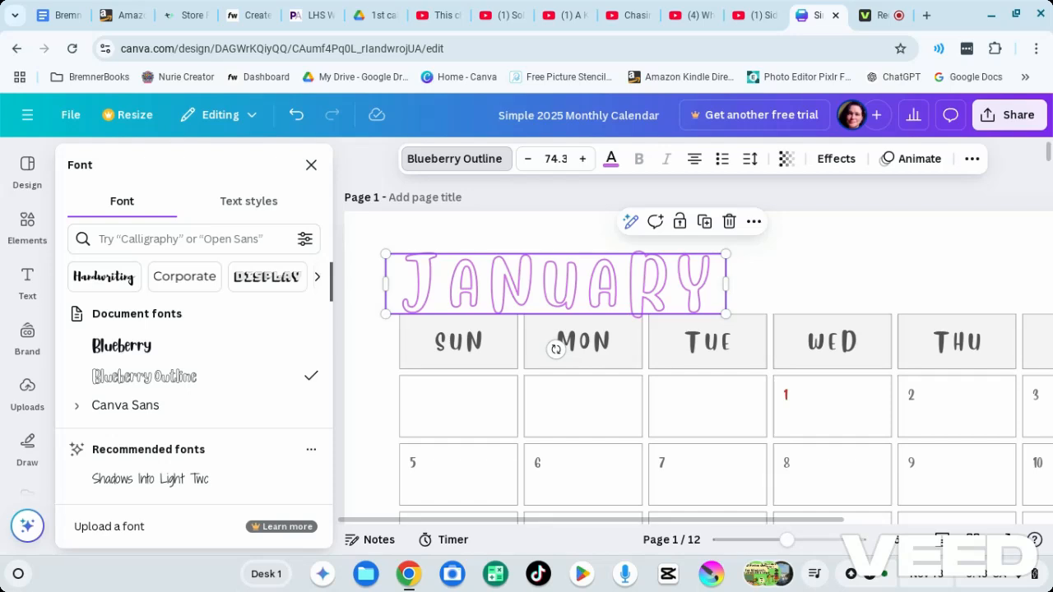
scroll(1011, 357, down, 1)
scroll(1017, 349, up, 1)
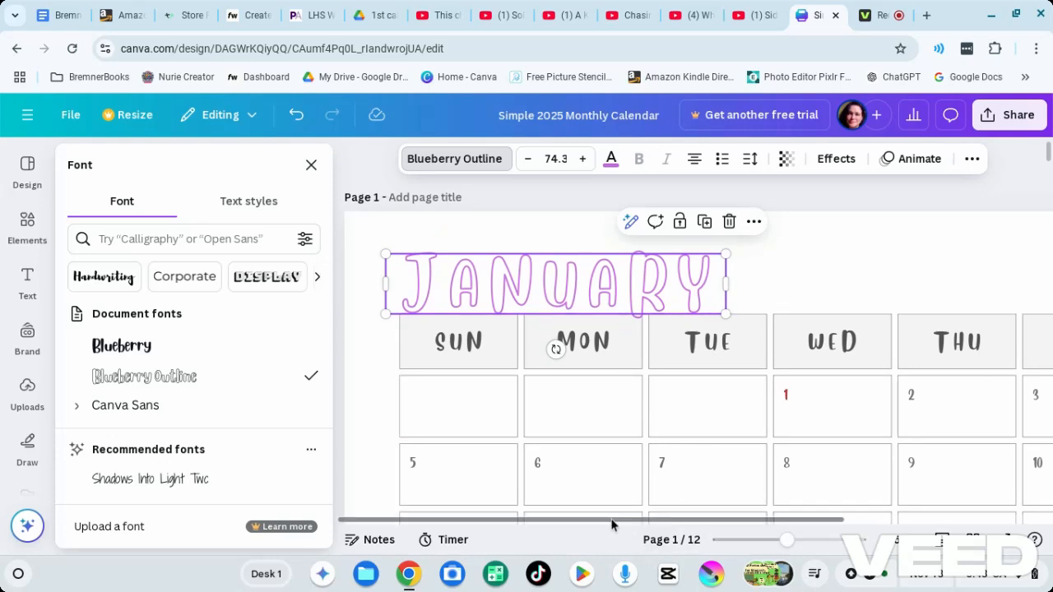
Recolor the date number 1 in the January calendar to the medium blue from the default solid colors
drag(620, 524, 689, 524)
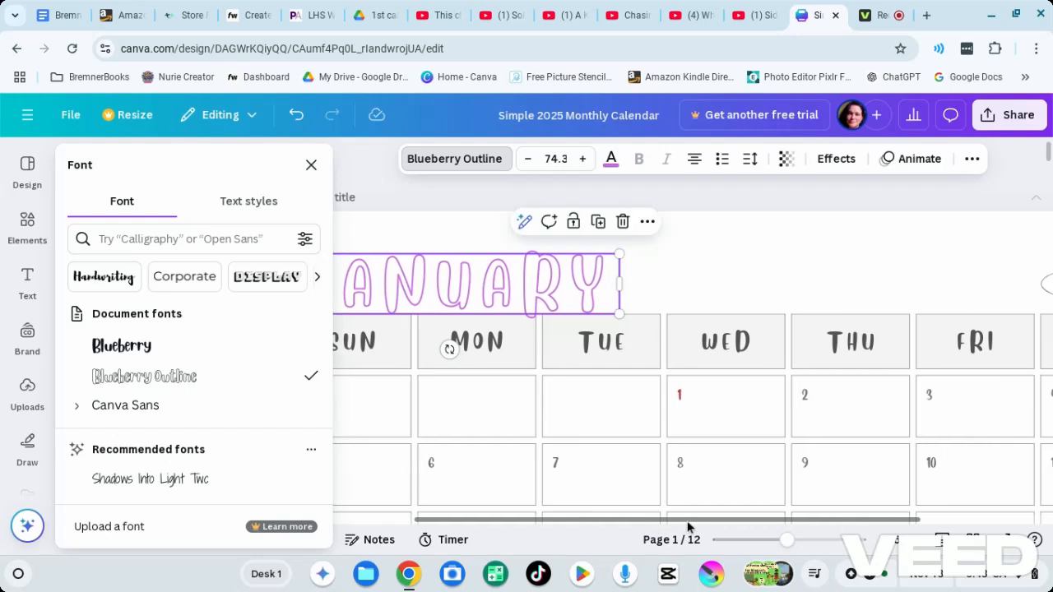
click(679, 398)
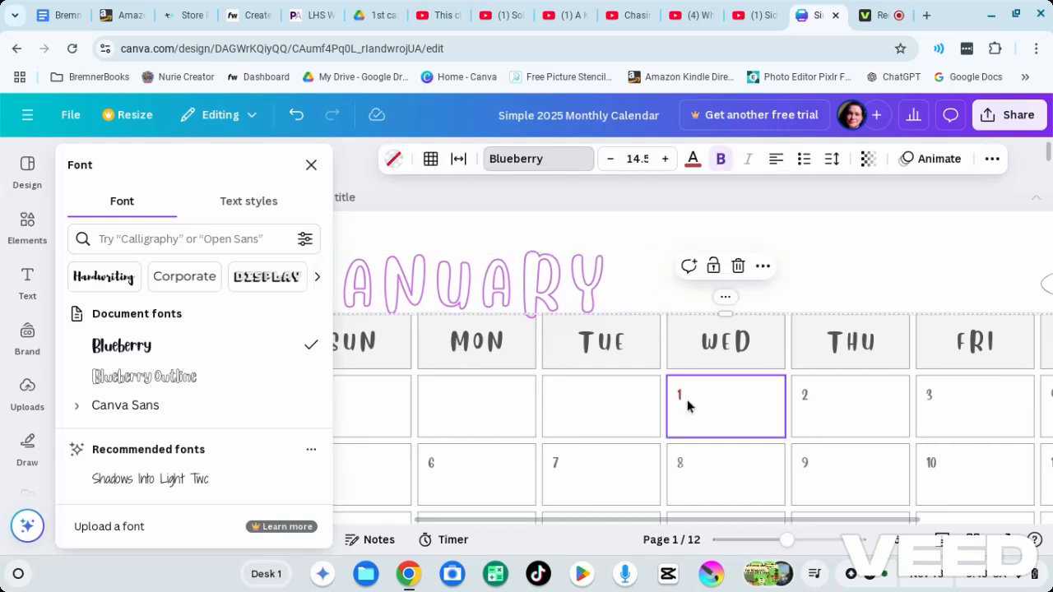
click(693, 160)
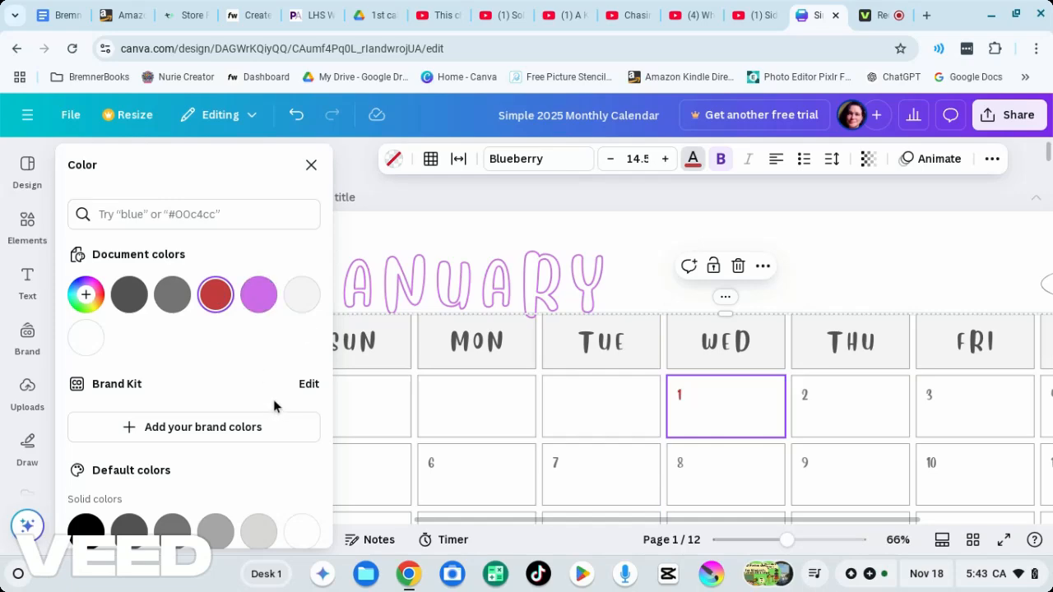
scroll(139, 349, down, 1)
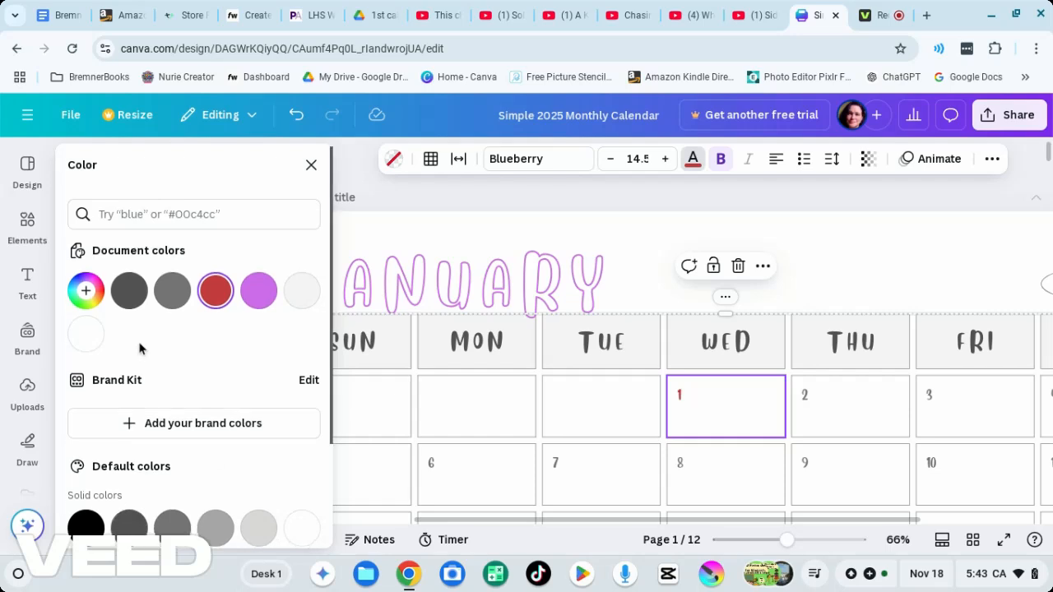
scroll(139, 349, down, 3)
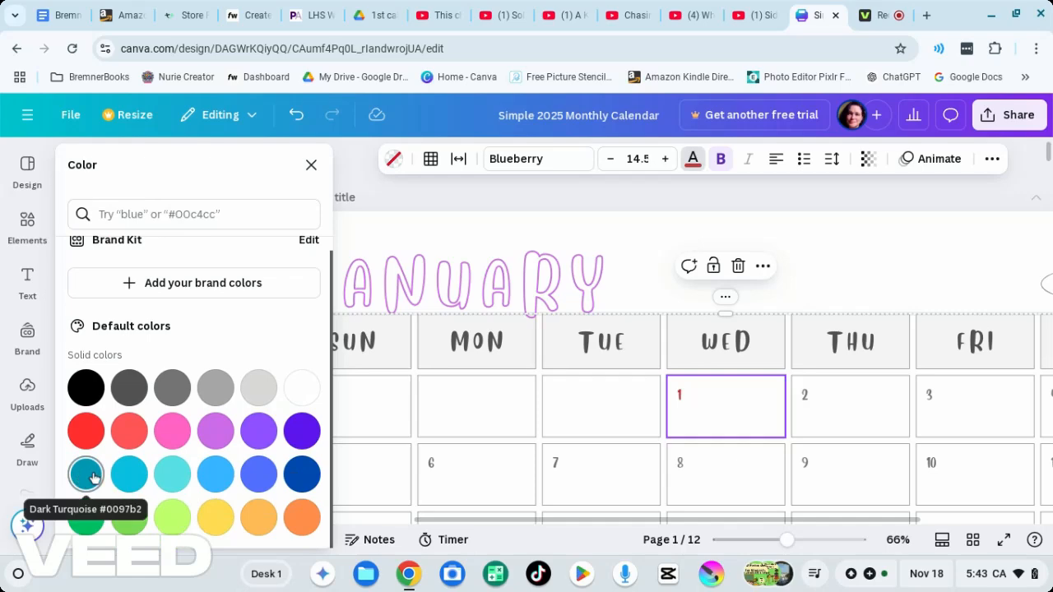
click(258, 474)
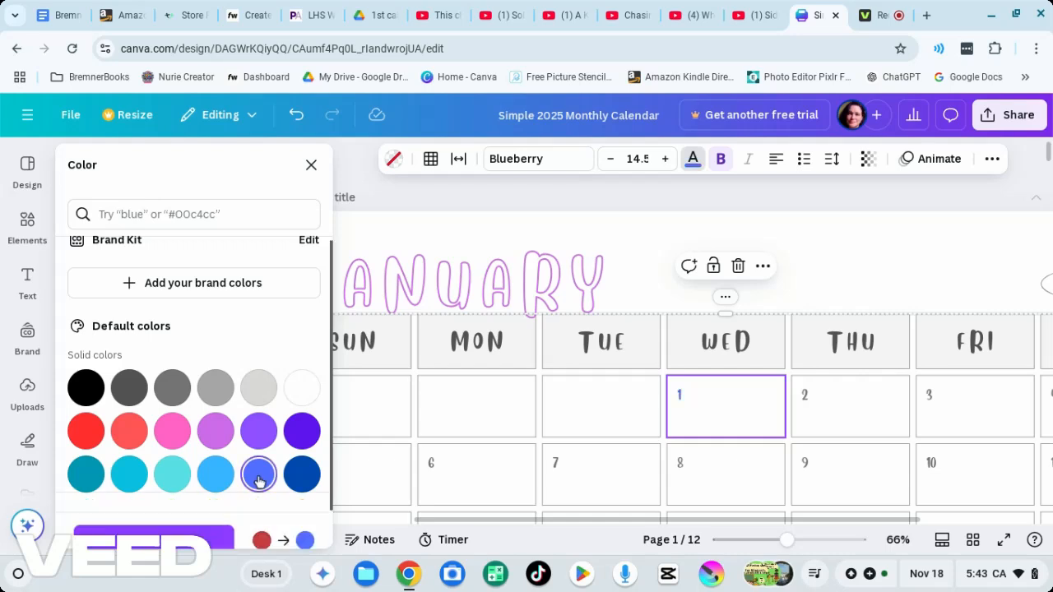
Recolor January's date number 2 to the same medium blue and apply the change to all matching gray elements across the pages
click(806, 400)
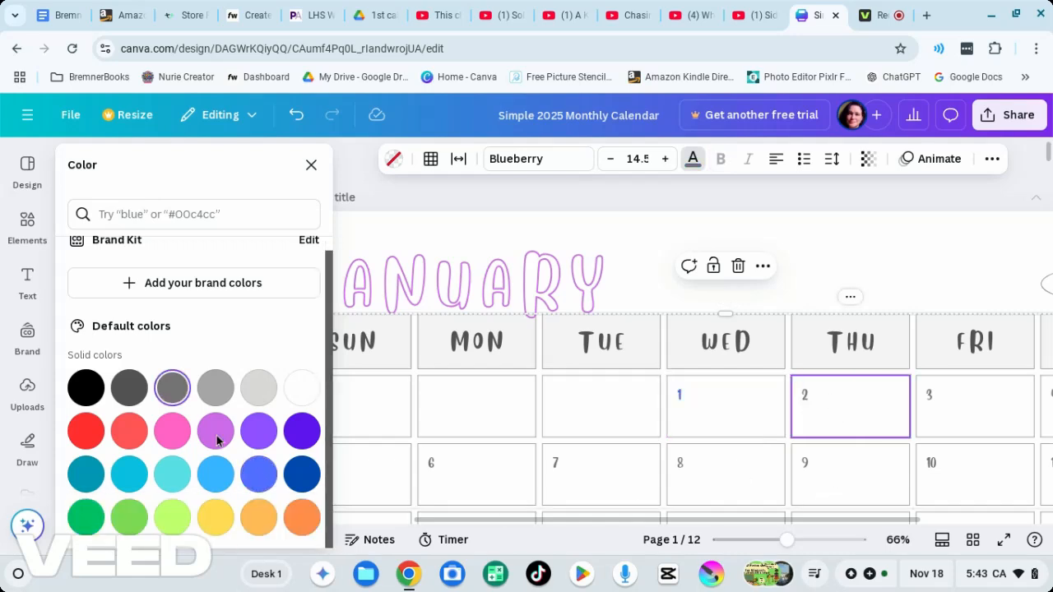
click(253, 477)
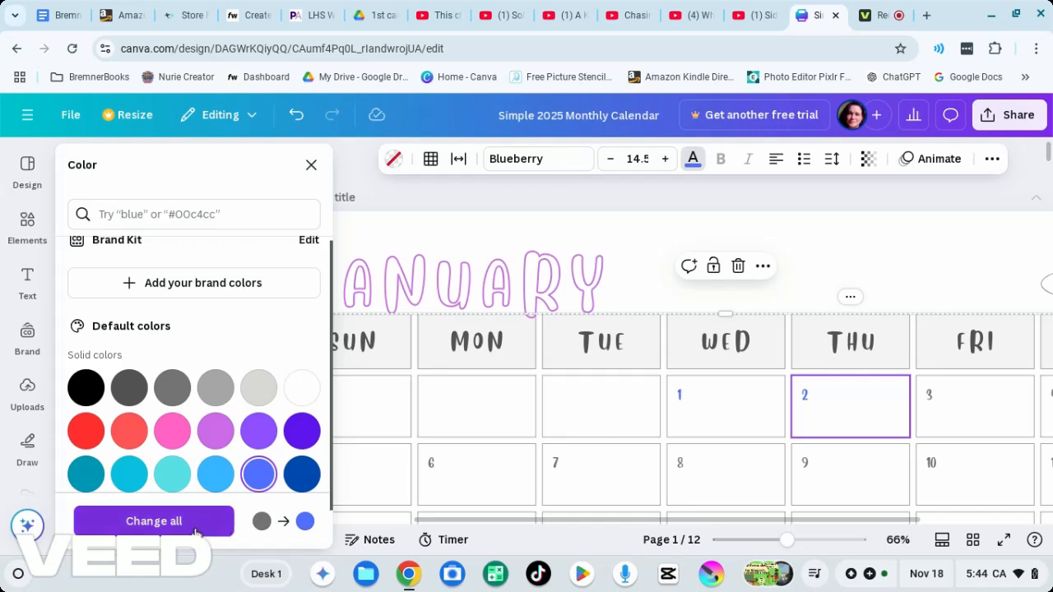
click(153, 521)
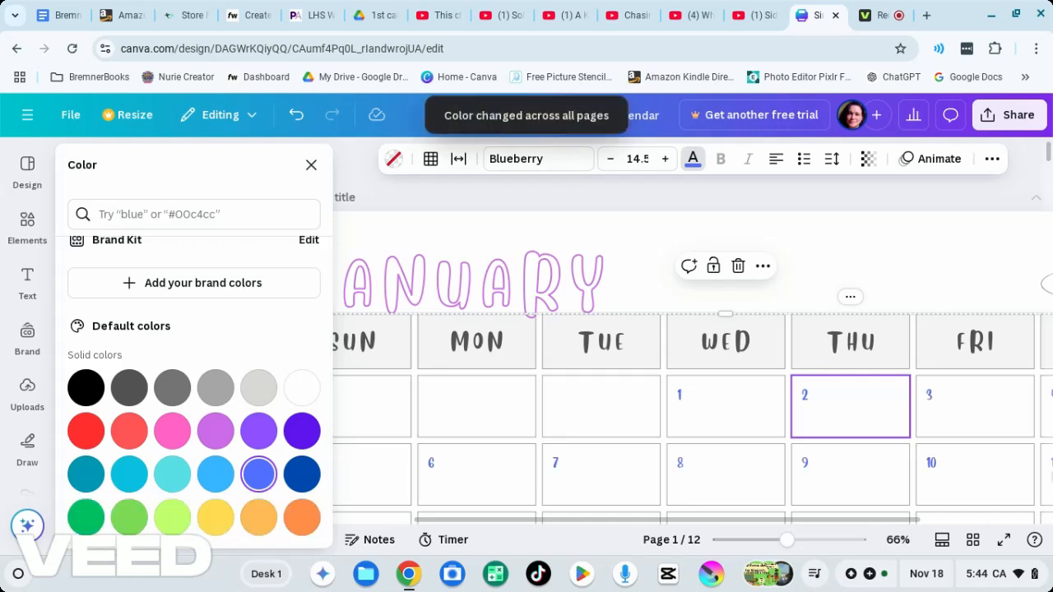
Examine the date numbers' color on the January, February and March calendars and close the color options
scroll(928, 432, down, 3)
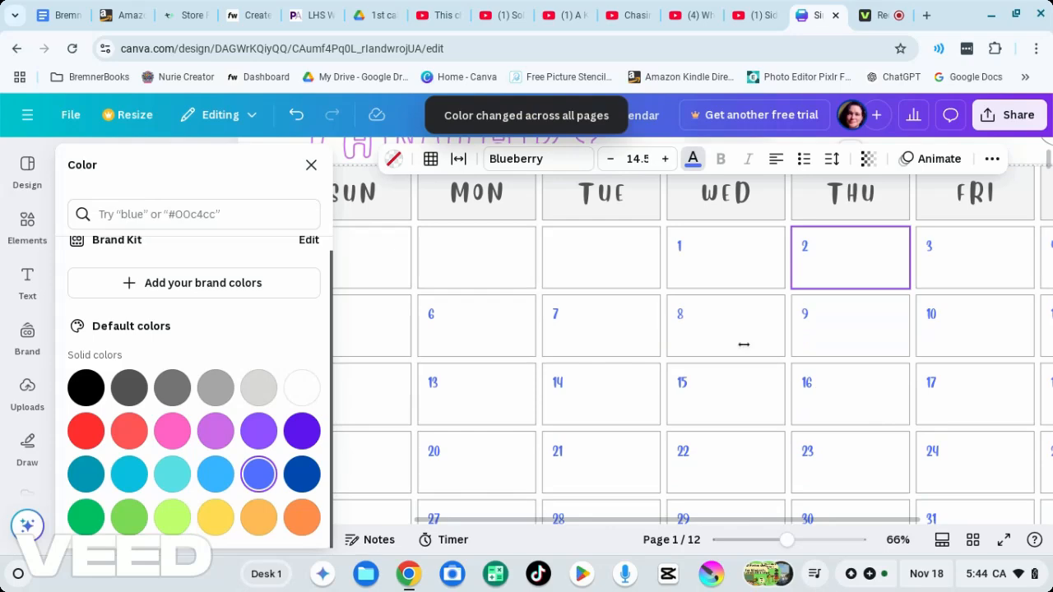
scroll(685, 402, down, 2)
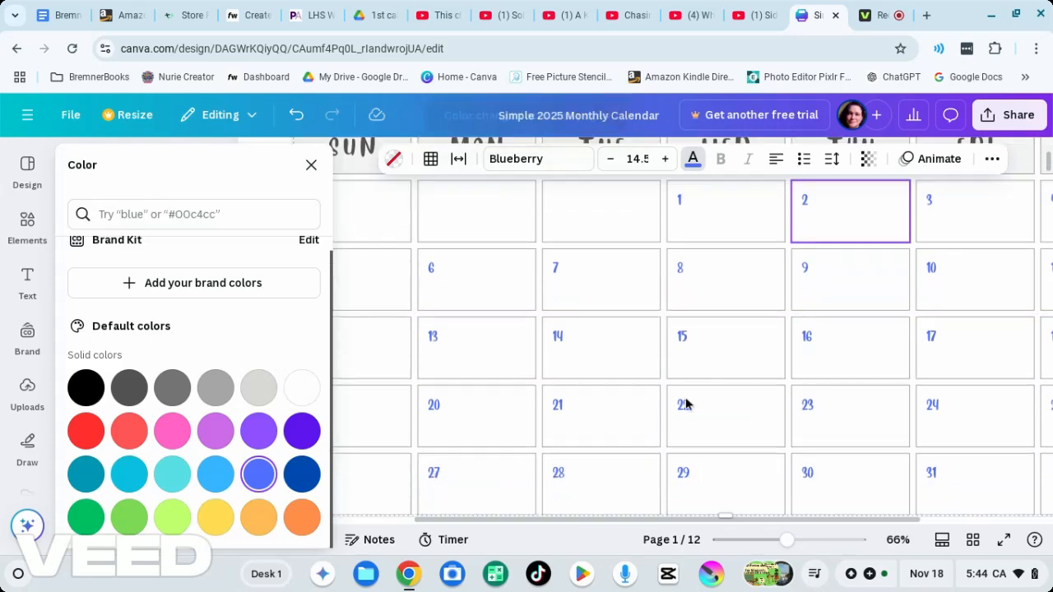
scroll(690, 406, down, 1)
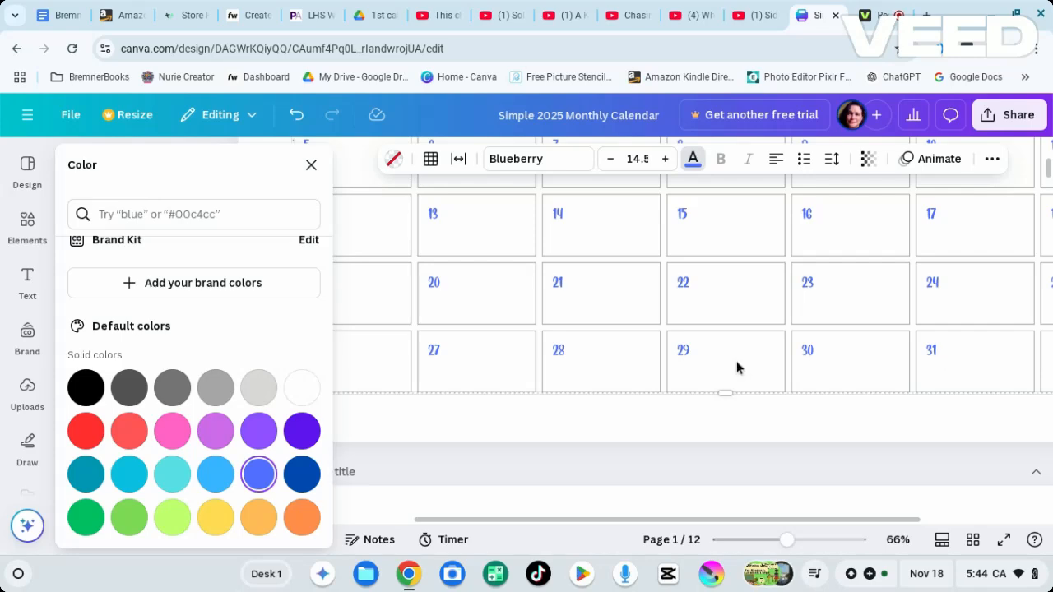
scroll(904, 425, down, 6)
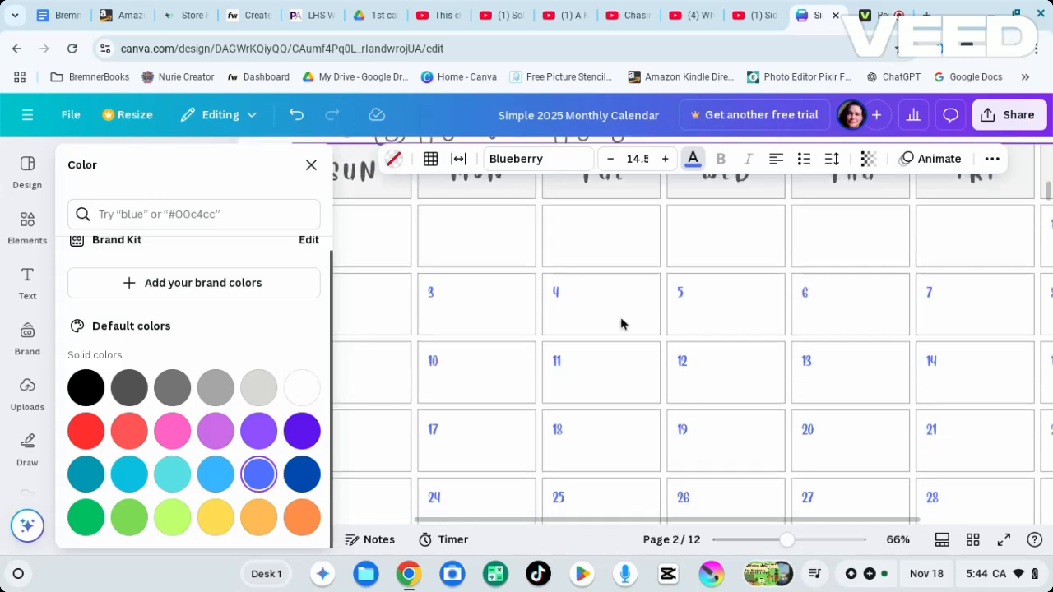
scroll(809, 423, down, 5)
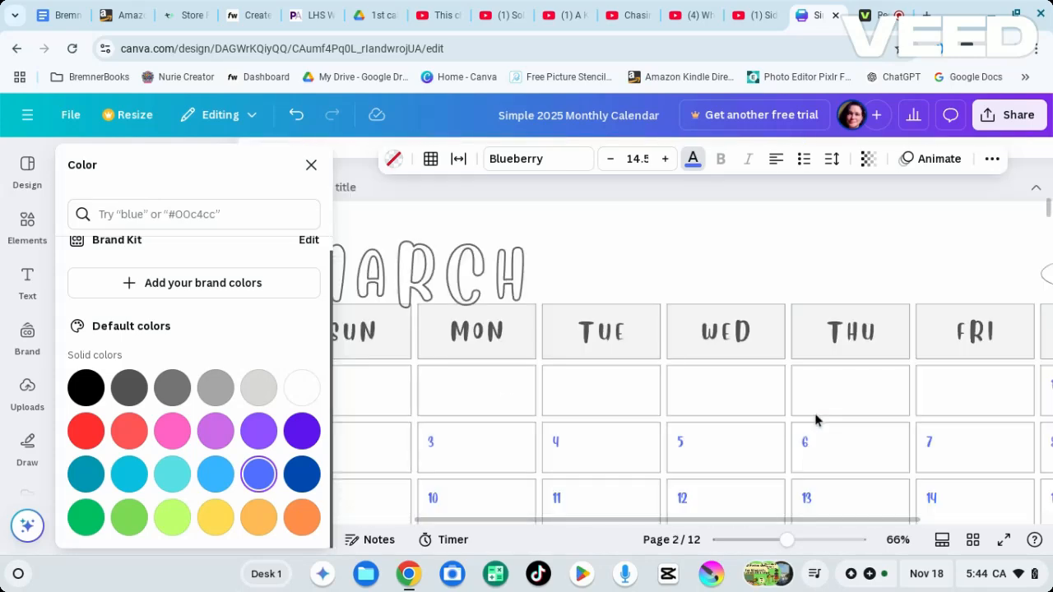
scroll(816, 420, down, 4)
scroll(817, 420, up, 5)
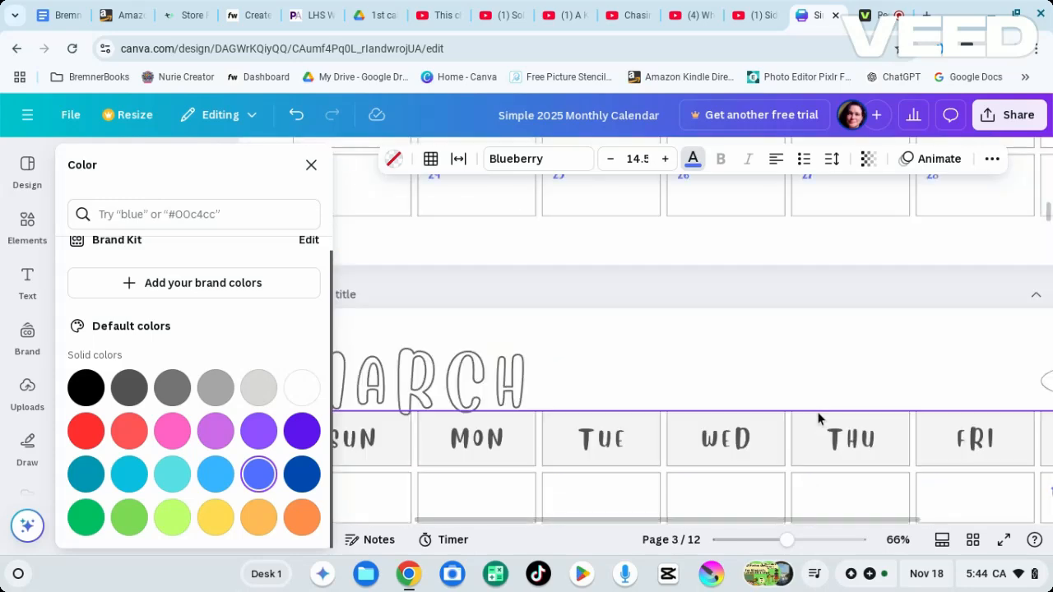
scroll(819, 418, down, 3)
scroll(818, 418, up, 12)
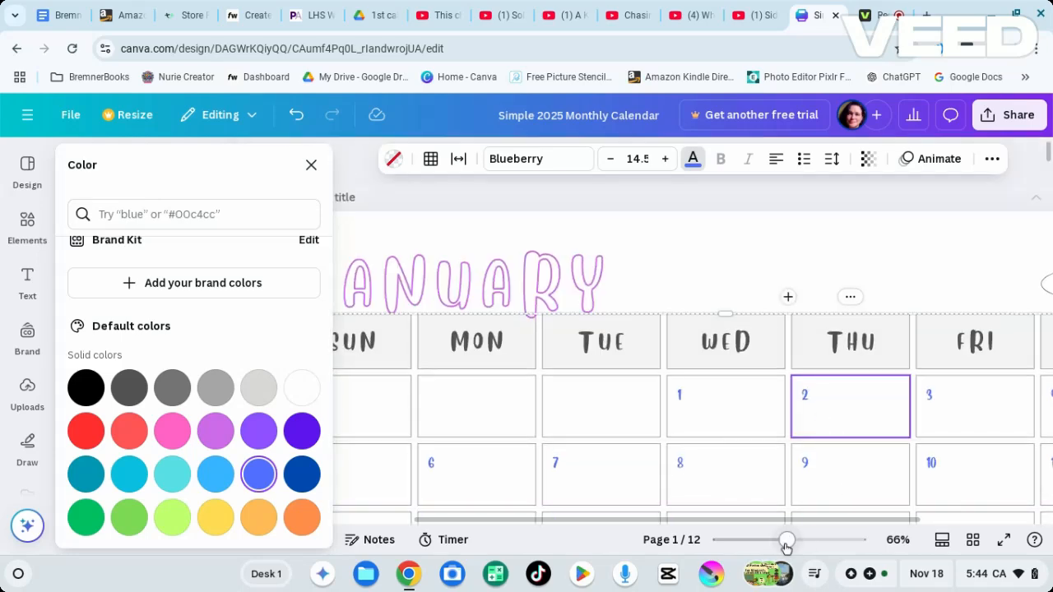
drag(785, 541, 771, 544)
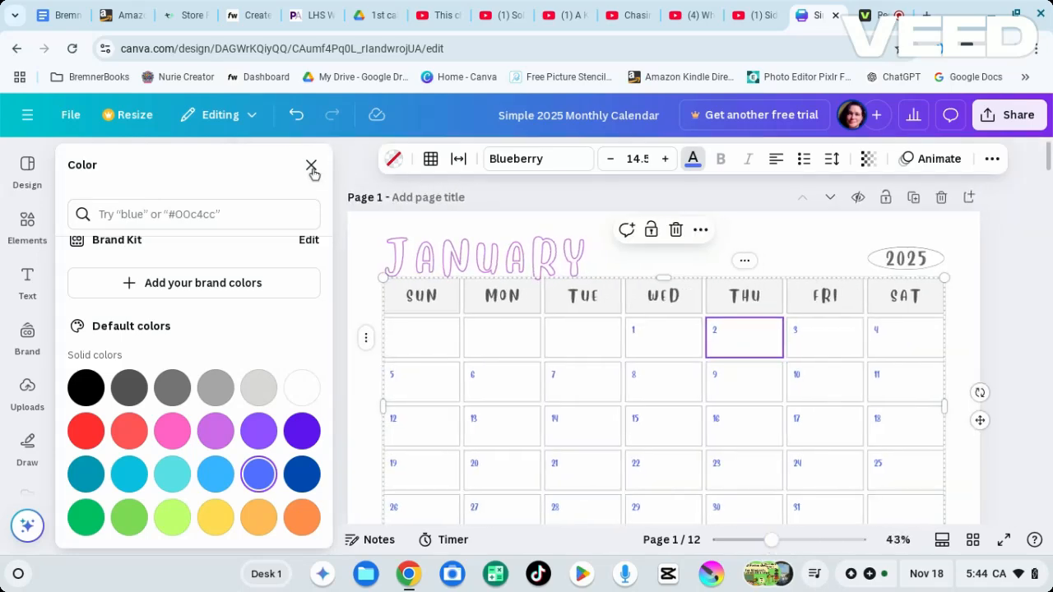
key(Escape)
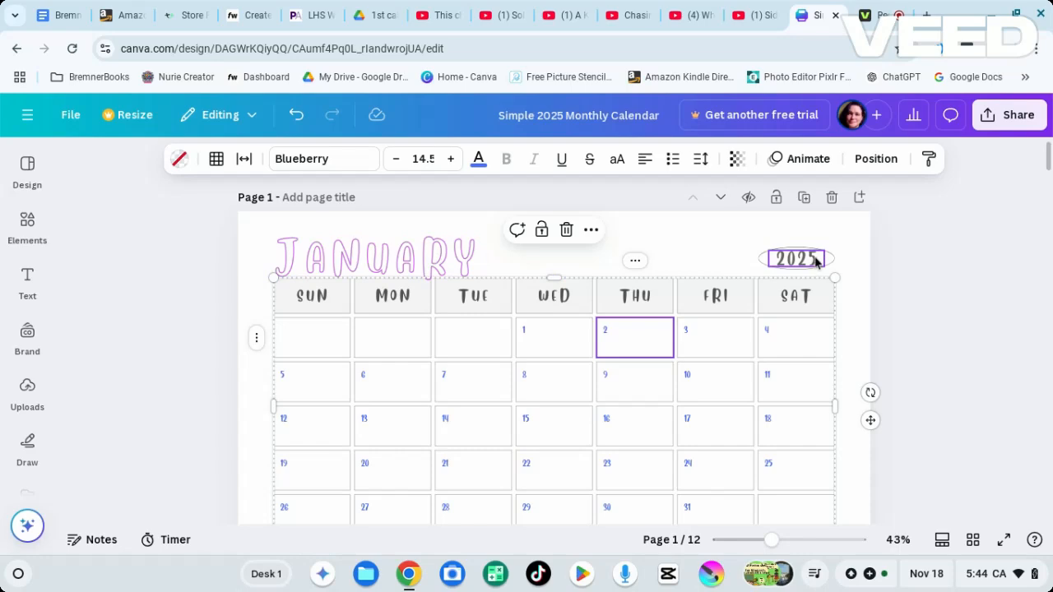
scroll(746, 366, down, 1)
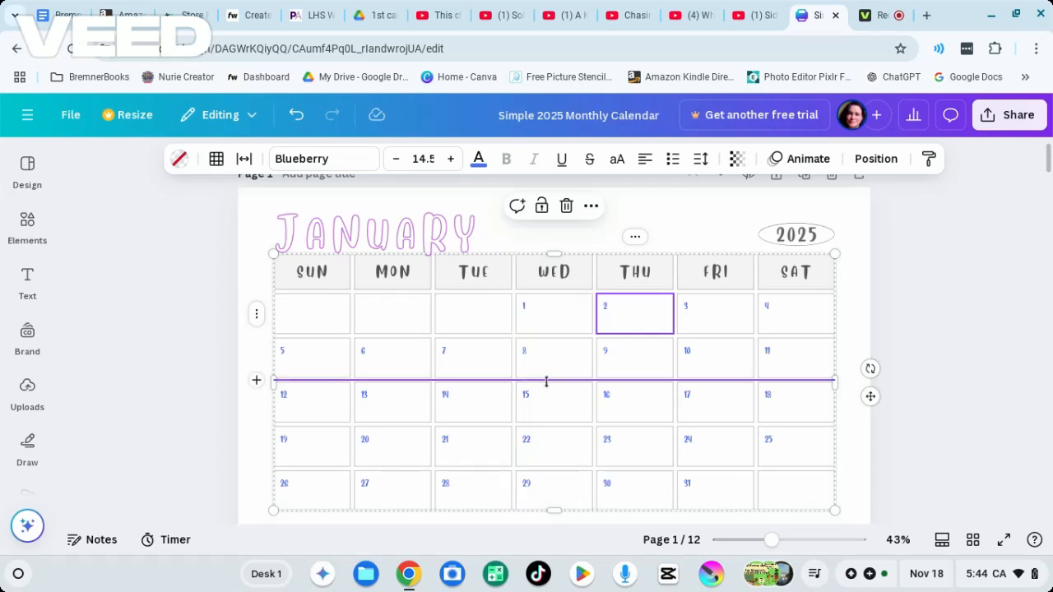
scroll(569, 367, down, 5)
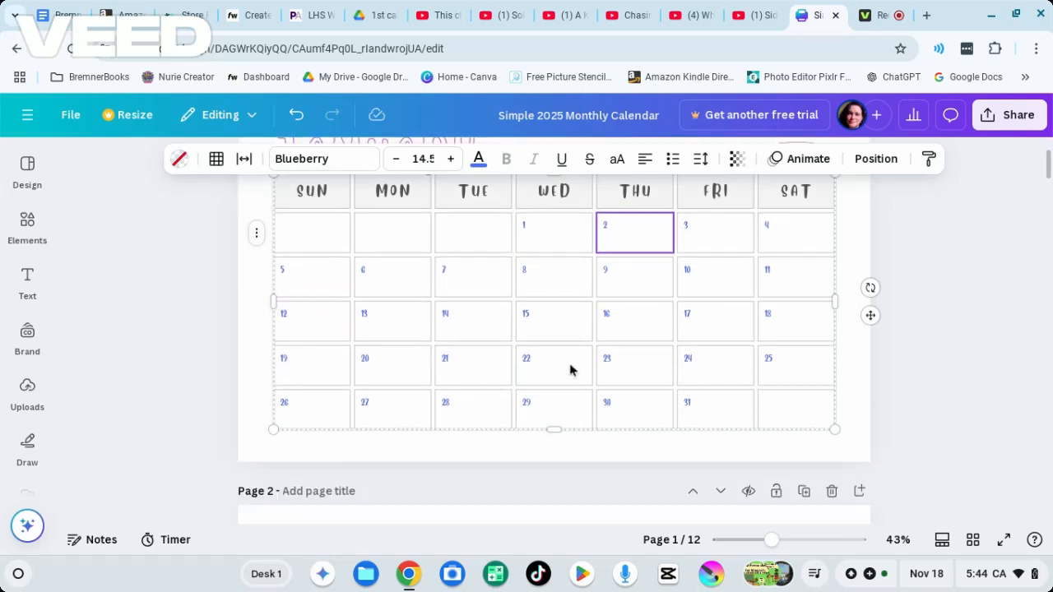
scroll(570, 370, down, 1)
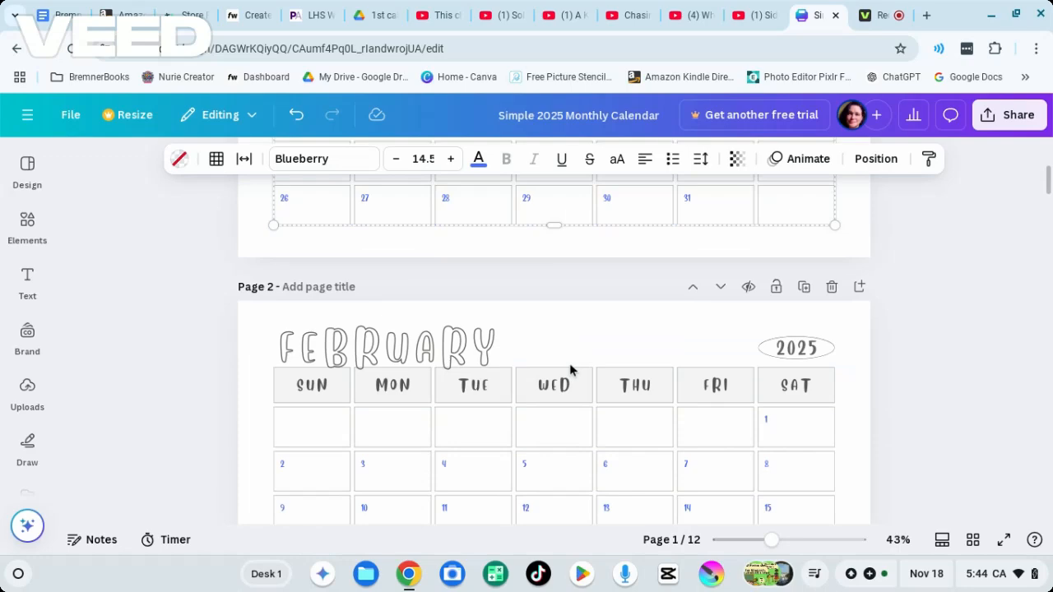
scroll(569, 370, up, 1)
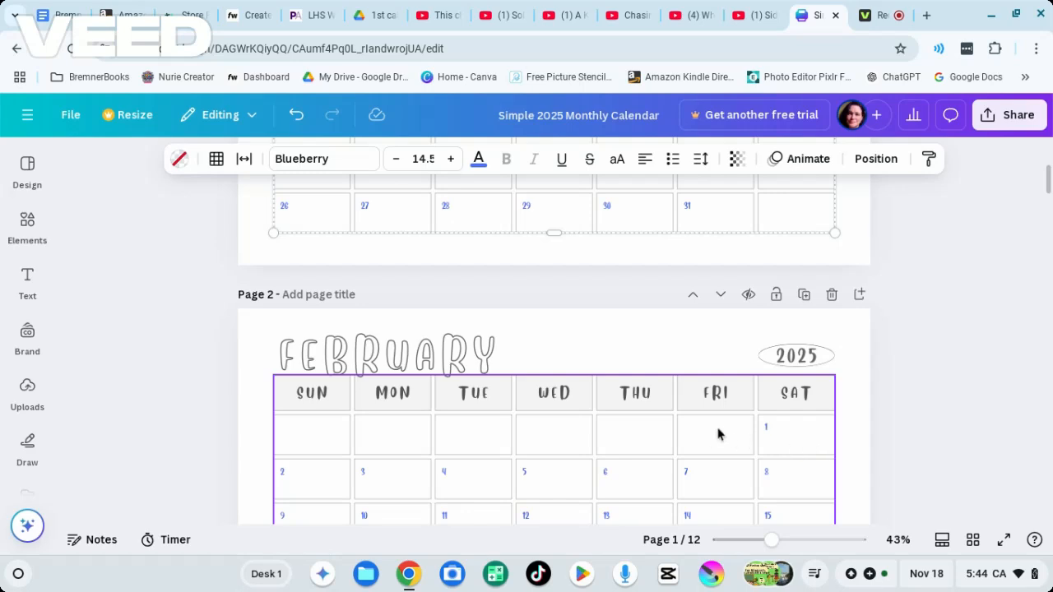
Review the January through June calendars, checking the date numbers and the table layout on each page
scroll(932, 417, up, 3)
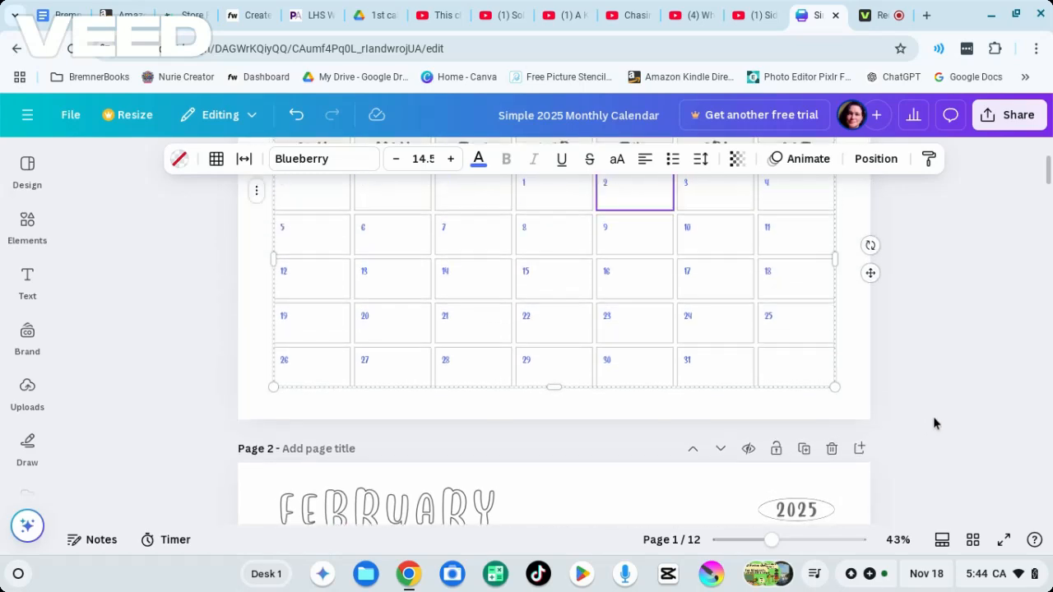
scroll(932, 416, up, 1)
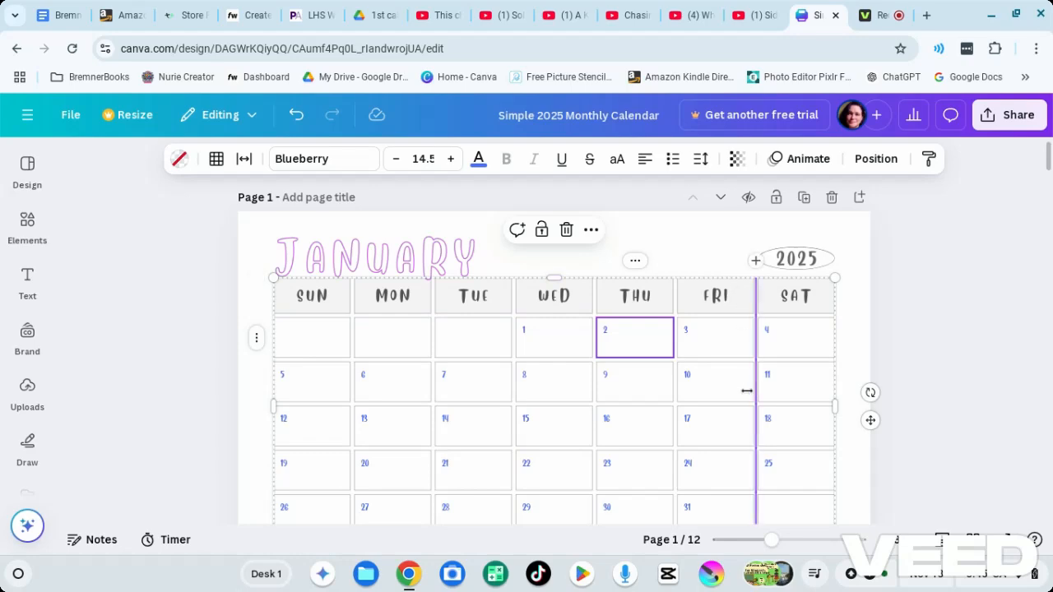
scroll(778, 297, down, 2)
scroll(778, 298, down, 2)
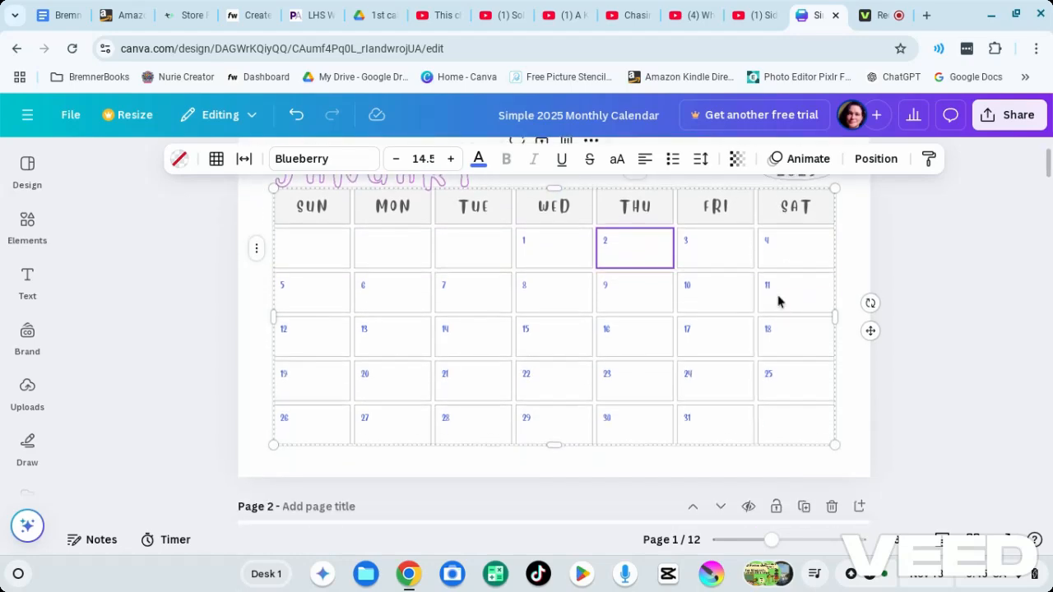
scroll(778, 301, up, 1)
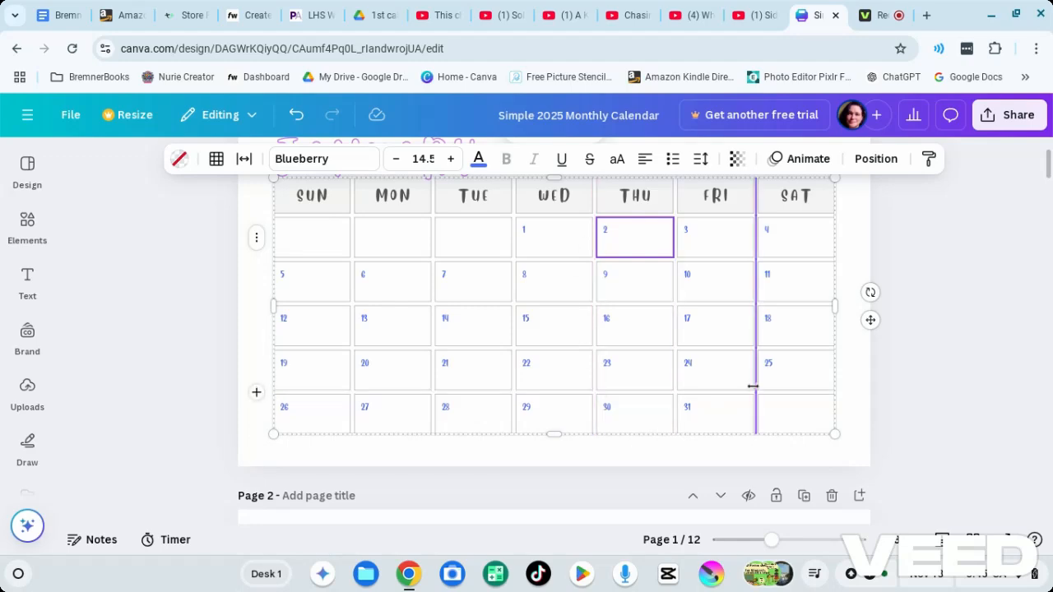
scroll(752, 386, up, 1)
scroll(752, 386, up, 1)
scroll(752, 386, down, 4)
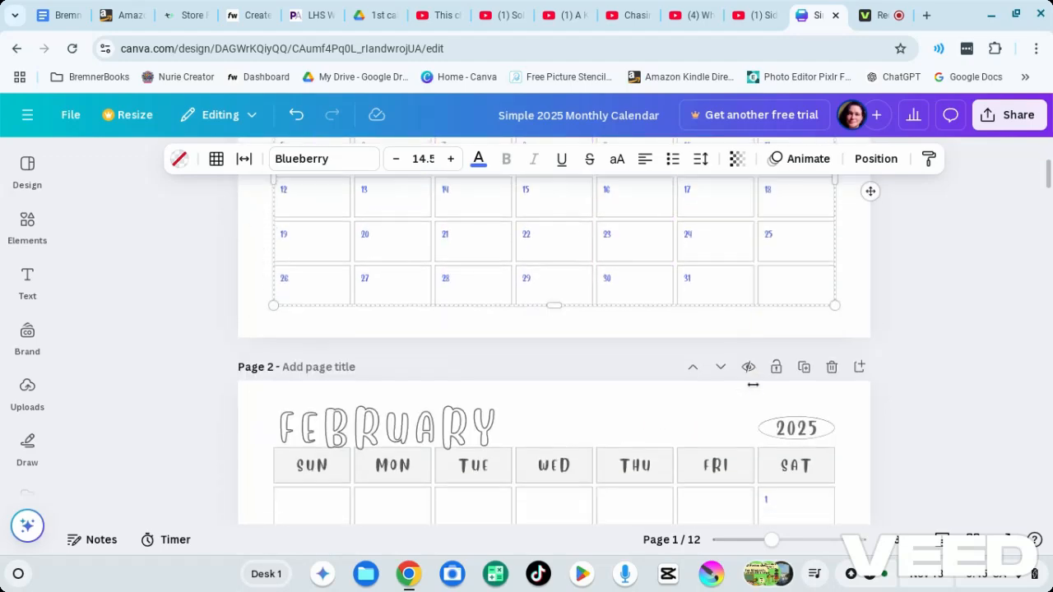
scroll(753, 389, down, 2)
scroll(752, 382, down, 10)
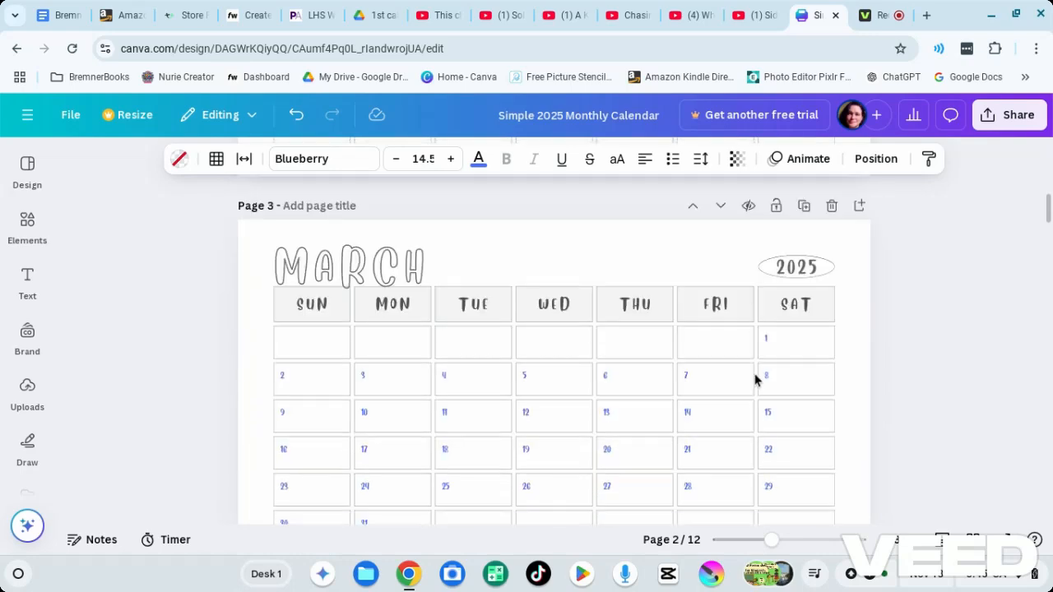
scroll(755, 377, down, 12)
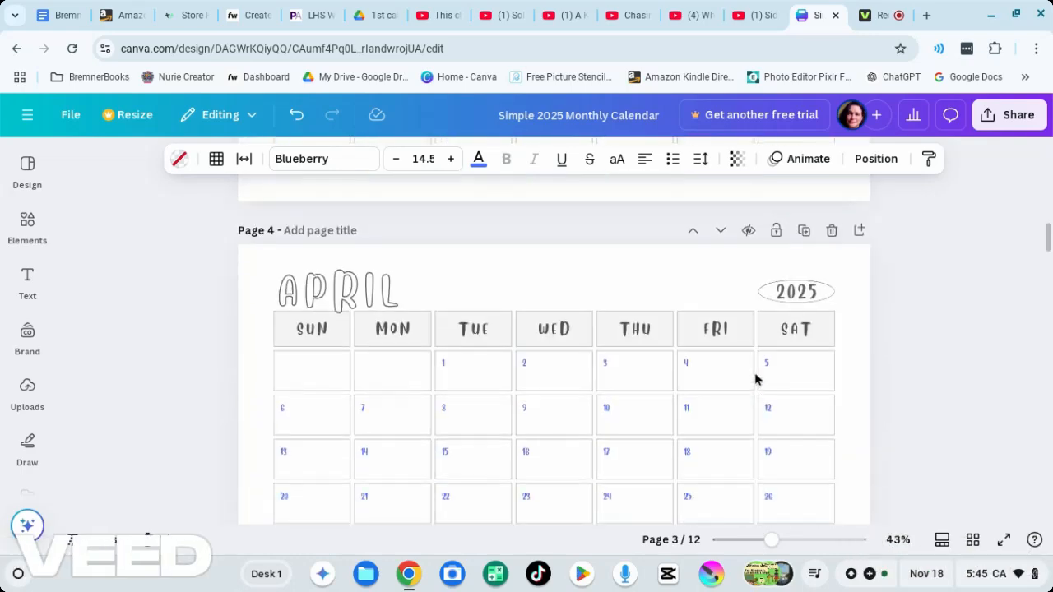
scroll(757, 375, down, 8)
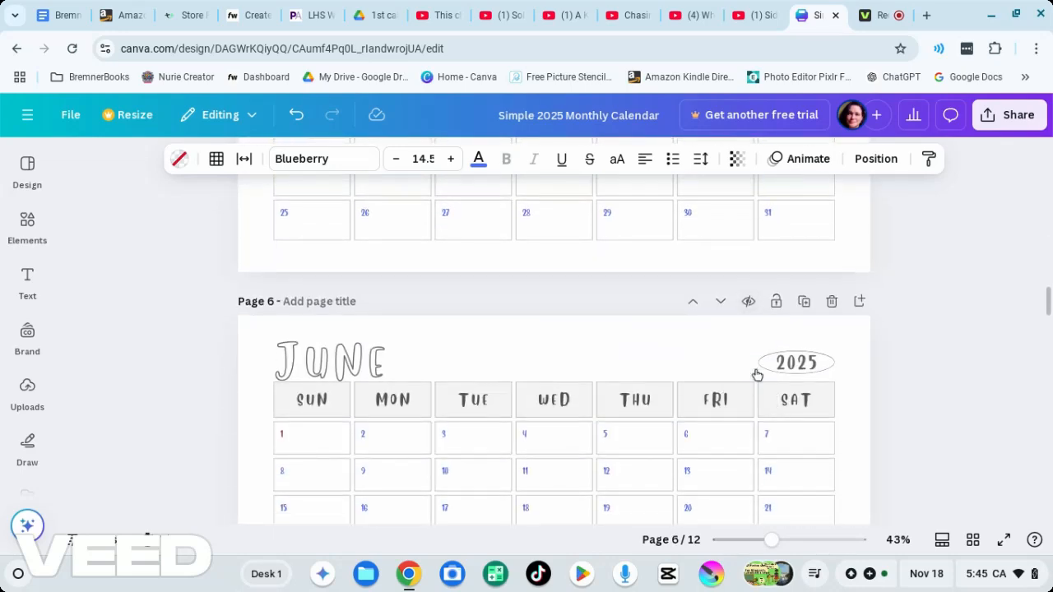
scroll(755, 372, down, 5)
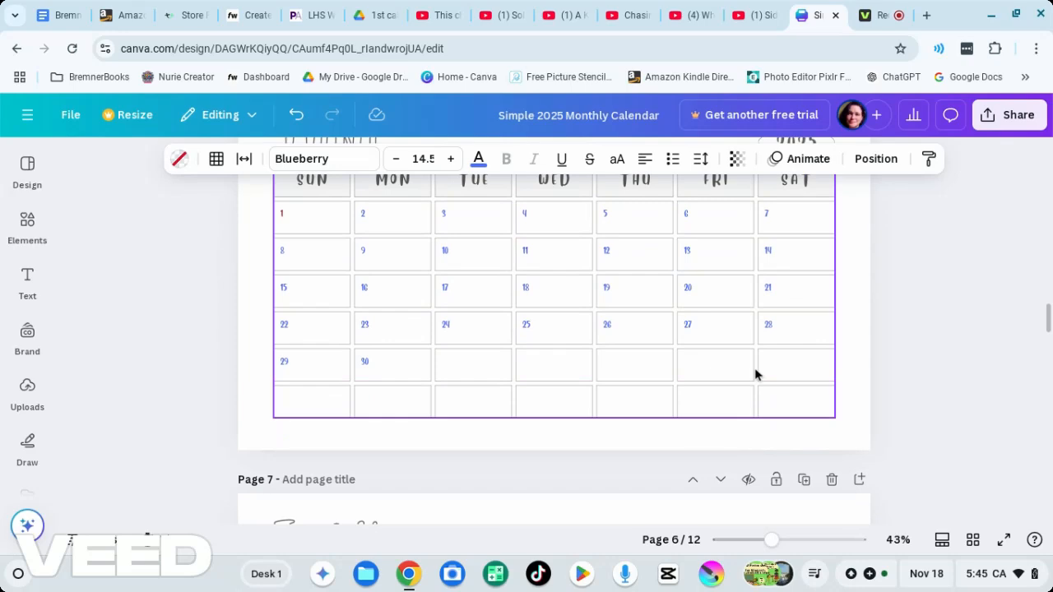
scroll(755, 372, up, 2)
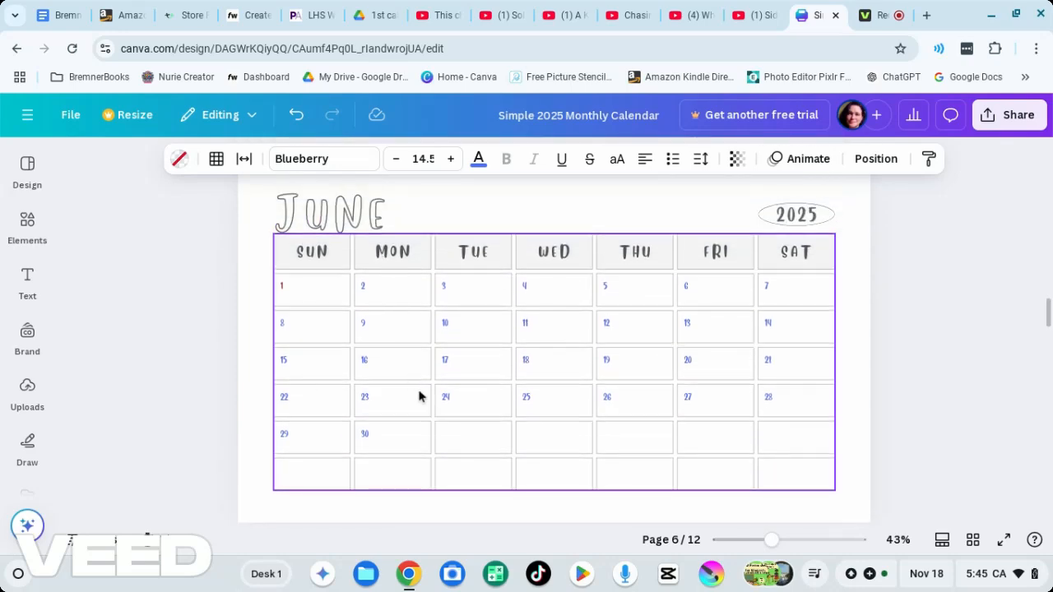
scroll(502, 359, up, 1)
scroll(531, 413, down, 2)
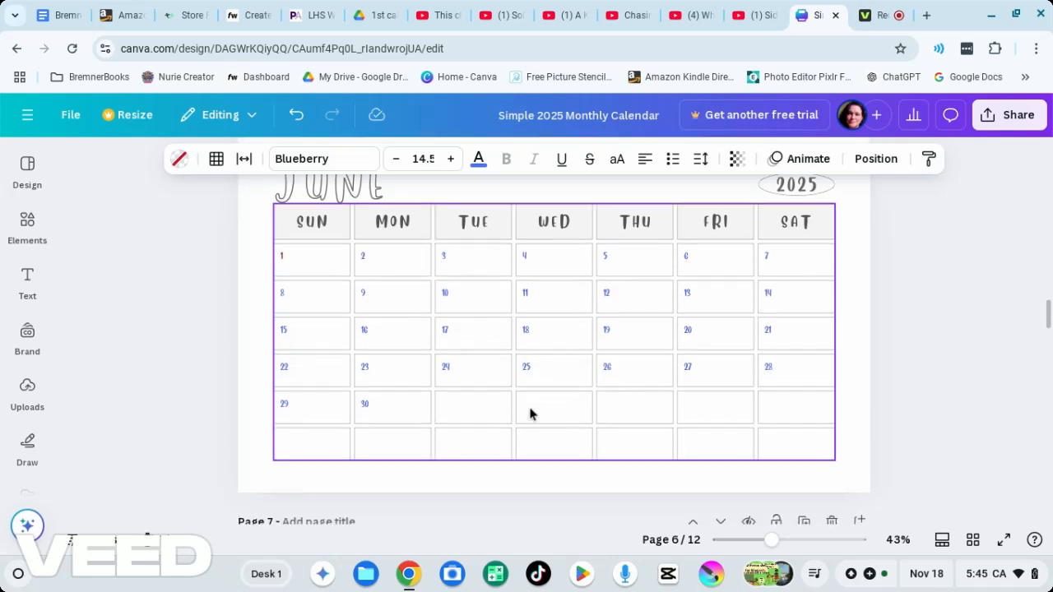
Try to shrink the empty last row of the June calendar by raising the table's lower edge
click(487, 448)
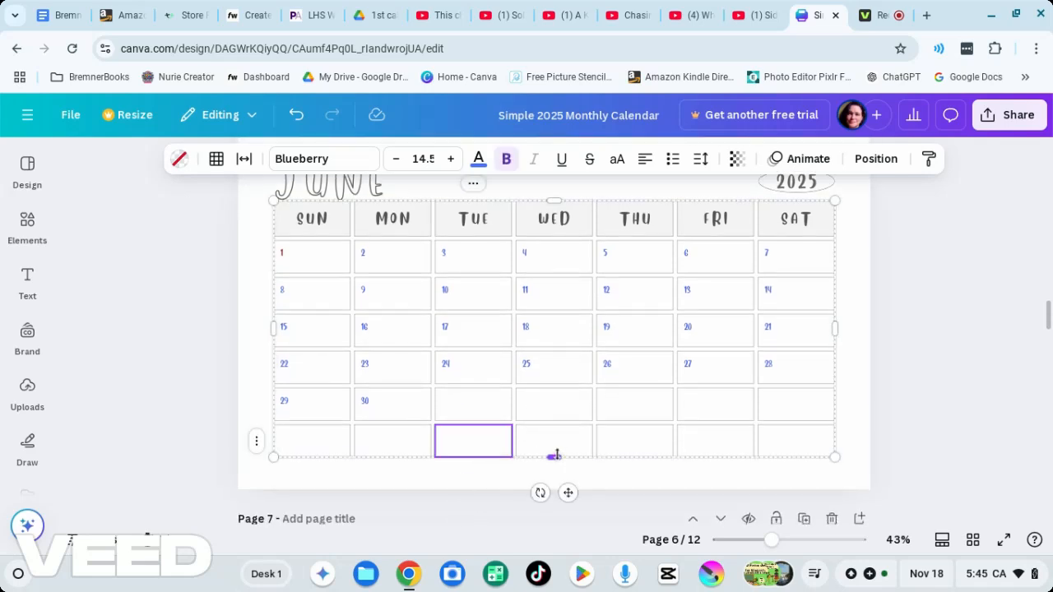
drag(553, 436, 556, 422)
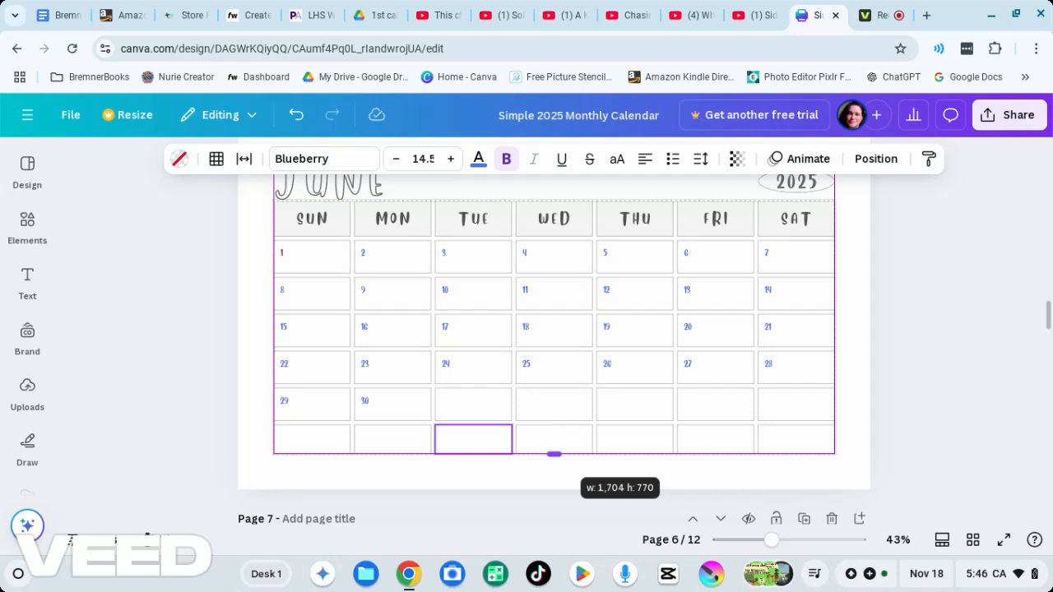
mouse_move(550, 458)
mouse_down()
mouse_move(549, 426)
mouse_move(550, 440)
mouse_up()
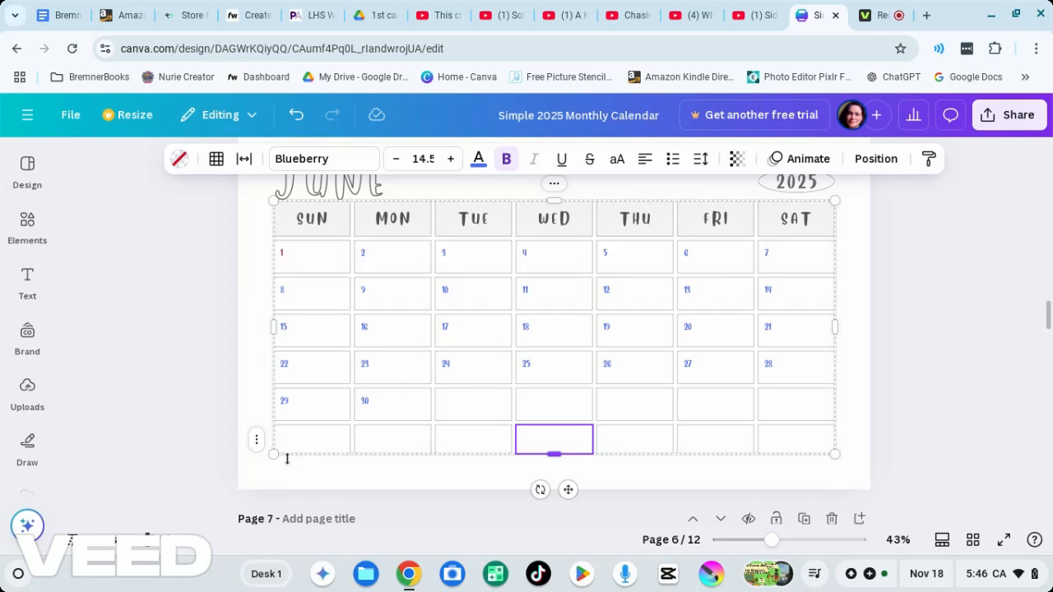
Delete the empty last row from the June calendar table and deselect the table
right_click(576, 448)
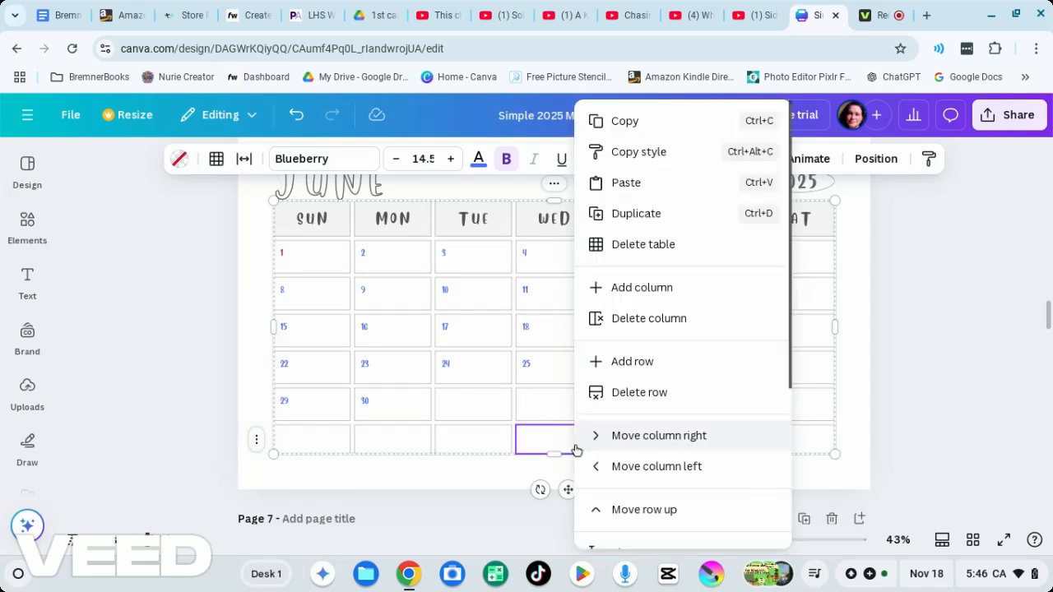
click(650, 392)
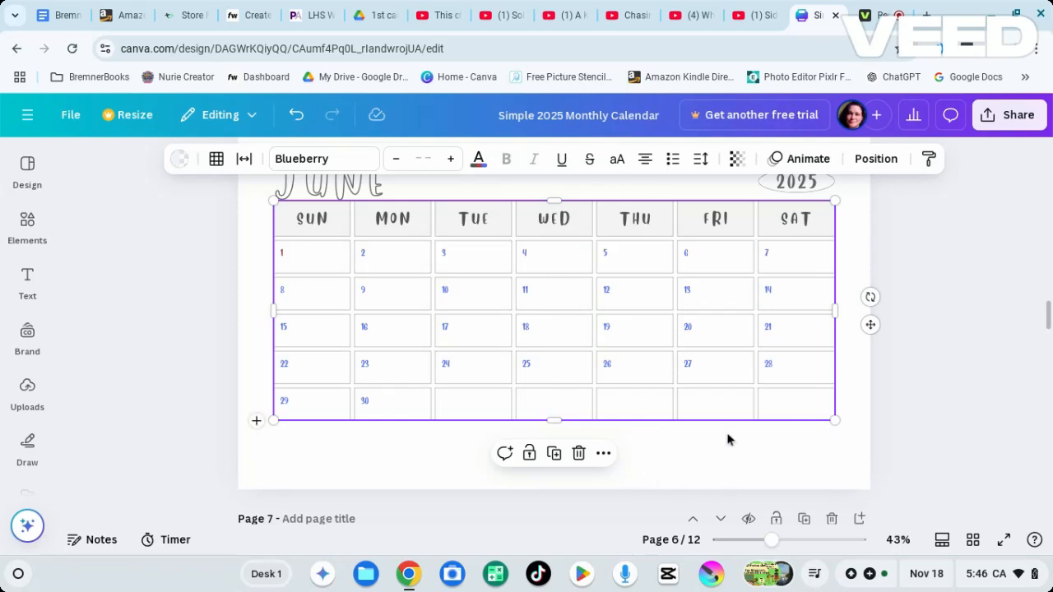
click(733, 462)
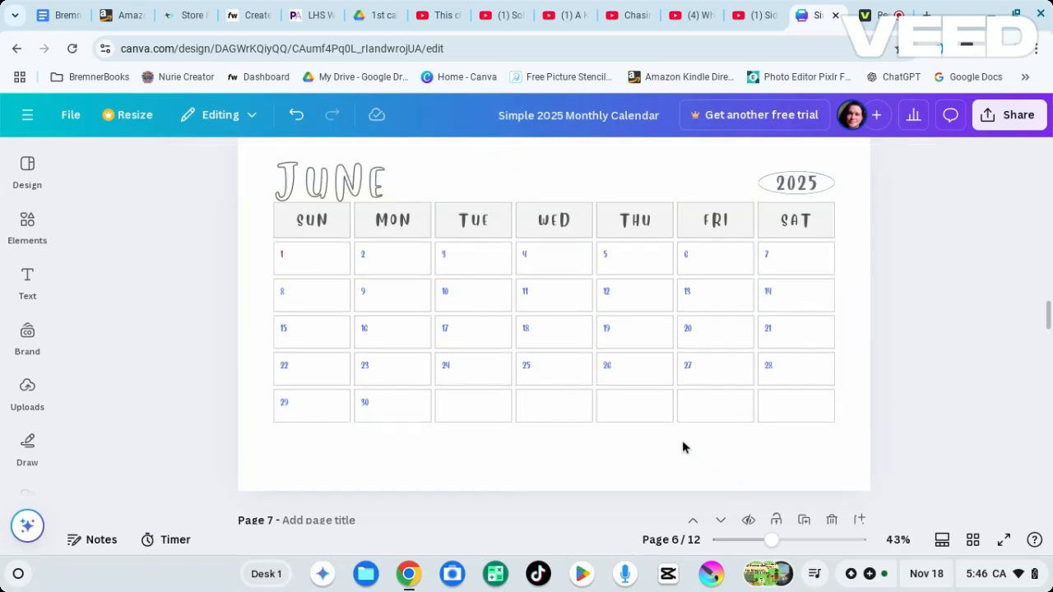
scroll(682, 444, up, 1)
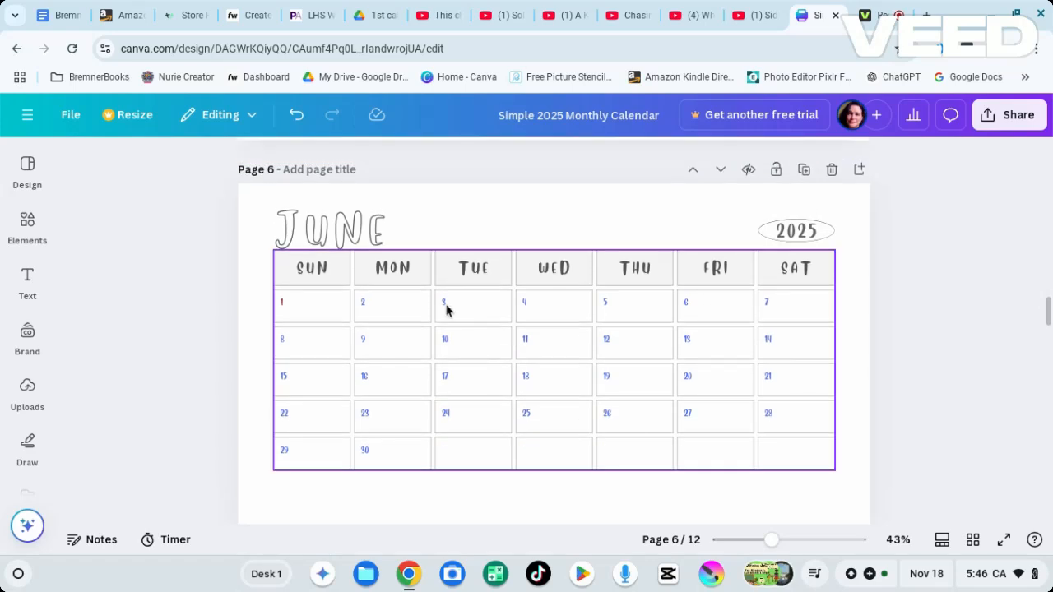
Make June's weekday header row taller and lower the borders between the weeks, with the 22–28 row about 100 high
click(542, 278)
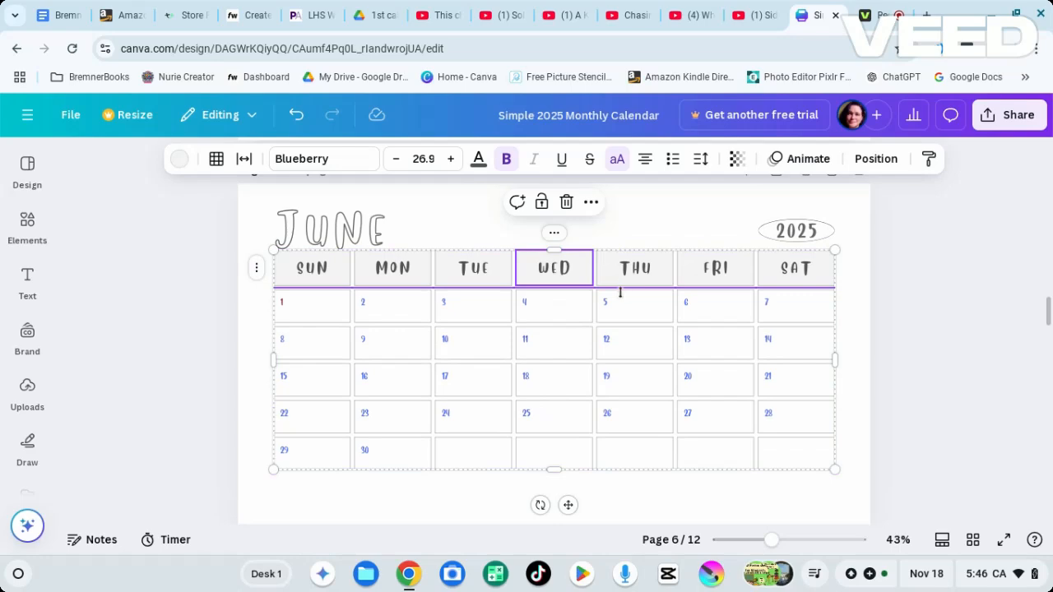
drag(620, 292, 651, 362)
click(639, 318)
click(649, 352)
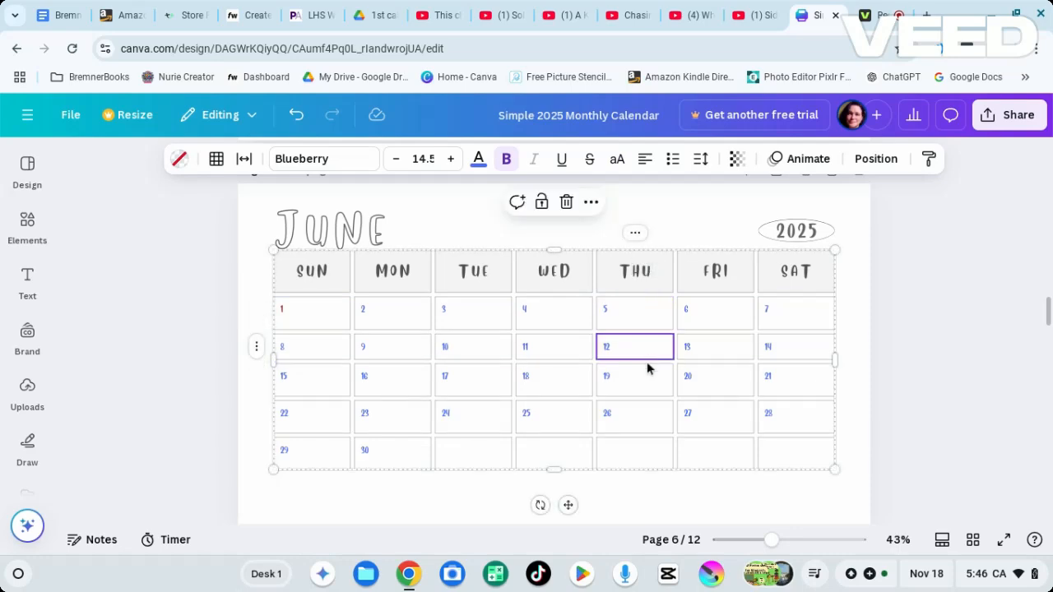
drag(646, 367, 650, 454)
click(647, 392)
click(642, 429)
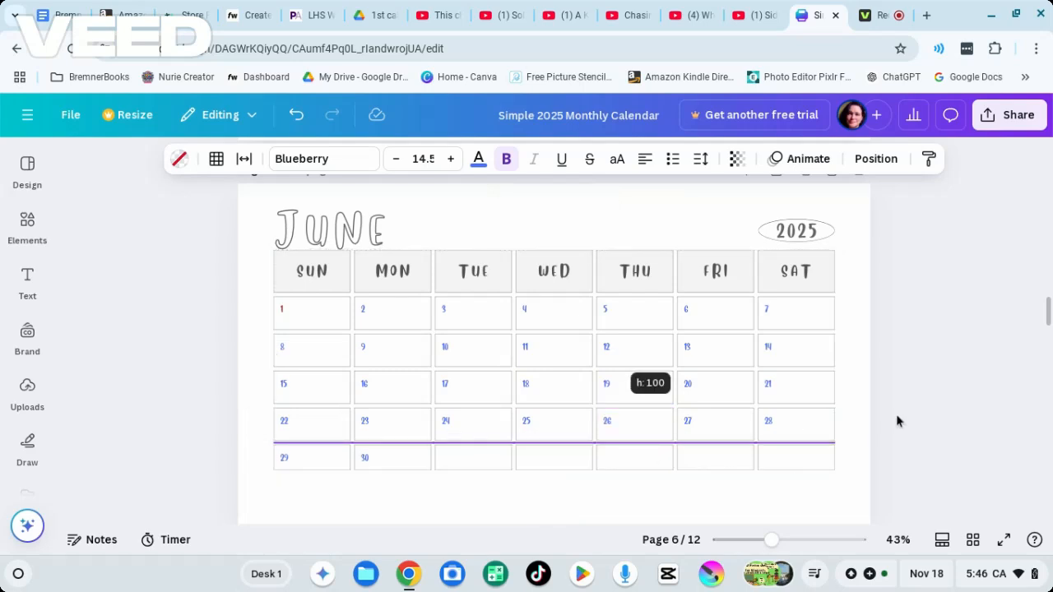
Make the June calendar's last row, with dates 29 and 30, slightly taller by lowering the table's bottom edge
scroll(903, 391, down, 3)
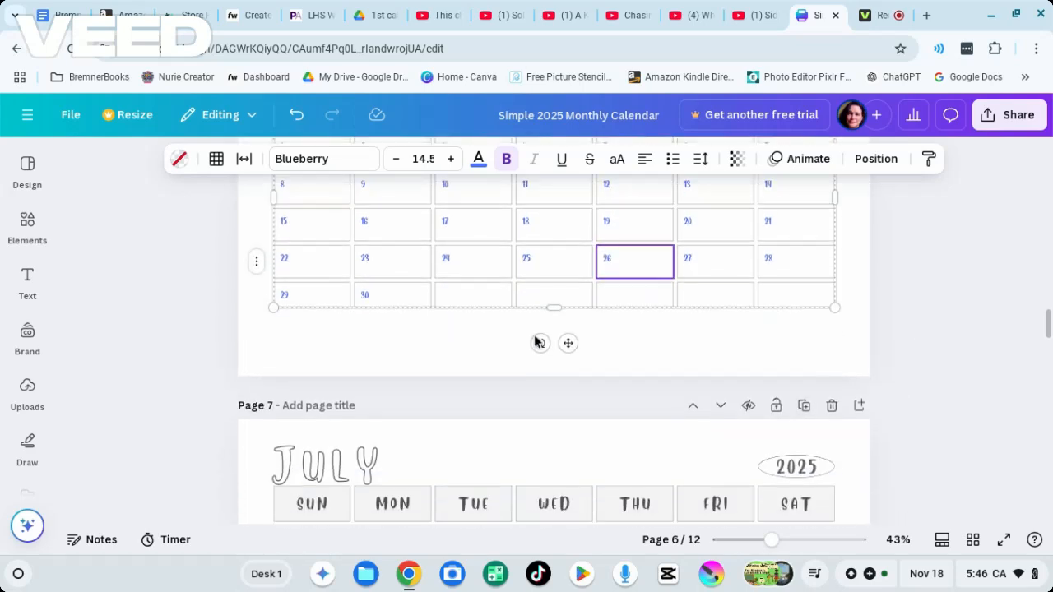
click(558, 297)
drag(554, 308, 552, 326)
scroll(728, 371, up, 1)
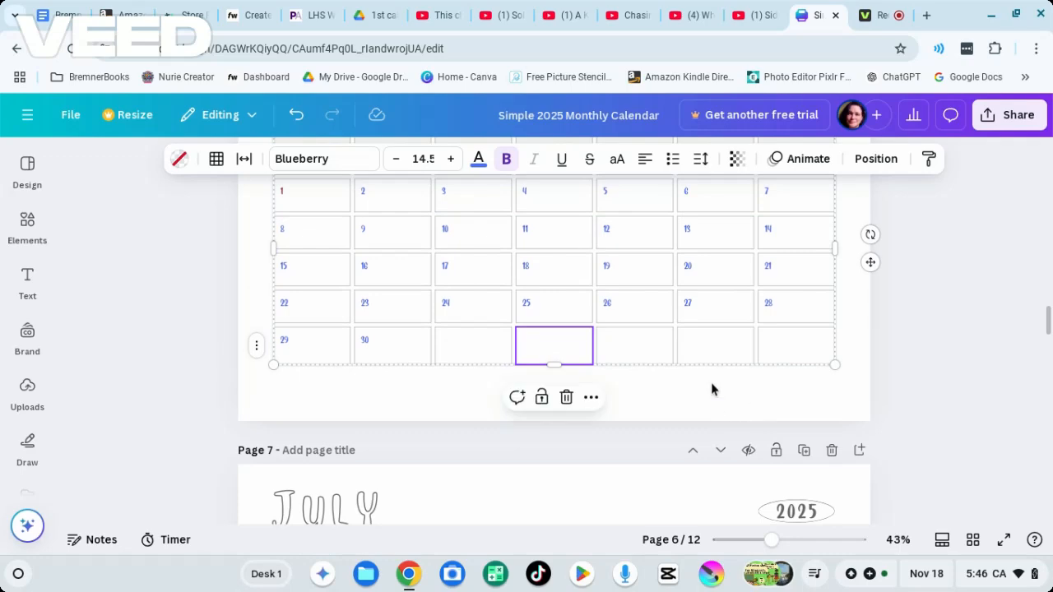
Compare the row heights and lower margins of the April and May calendars with the June calendar
scroll(712, 387, up, 2)
scroll(709, 378, up, 8)
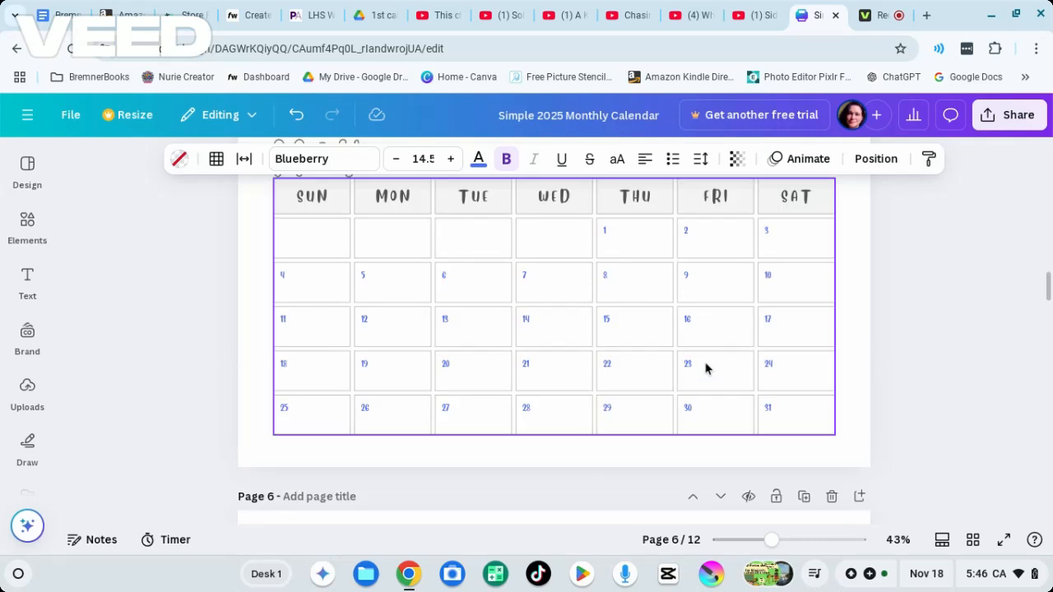
scroll(704, 368, down, 1)
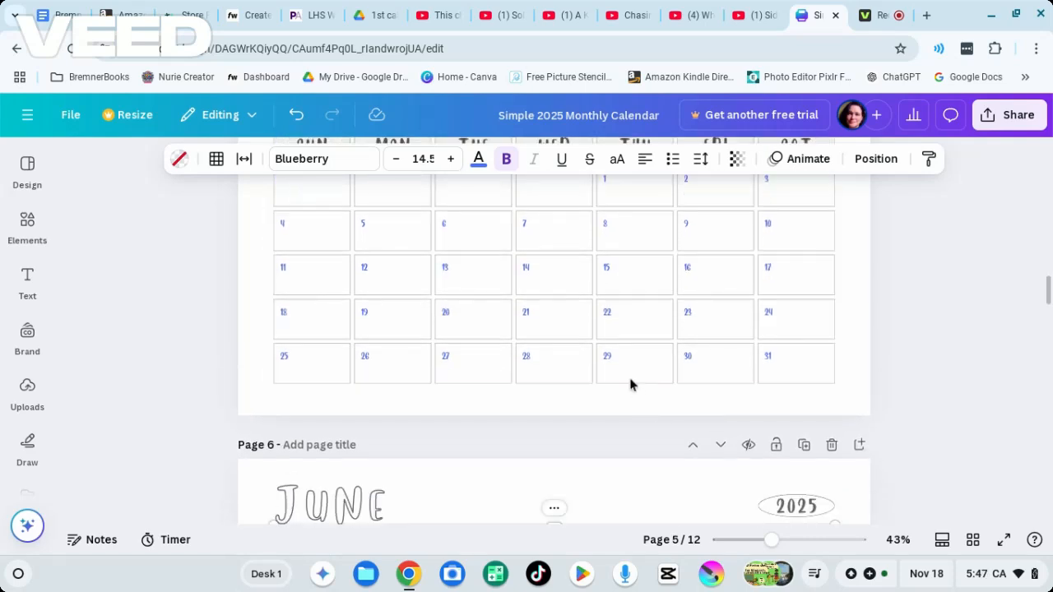
scroll(629, 370, up, 5)
scroll(617, 354, up, 2)
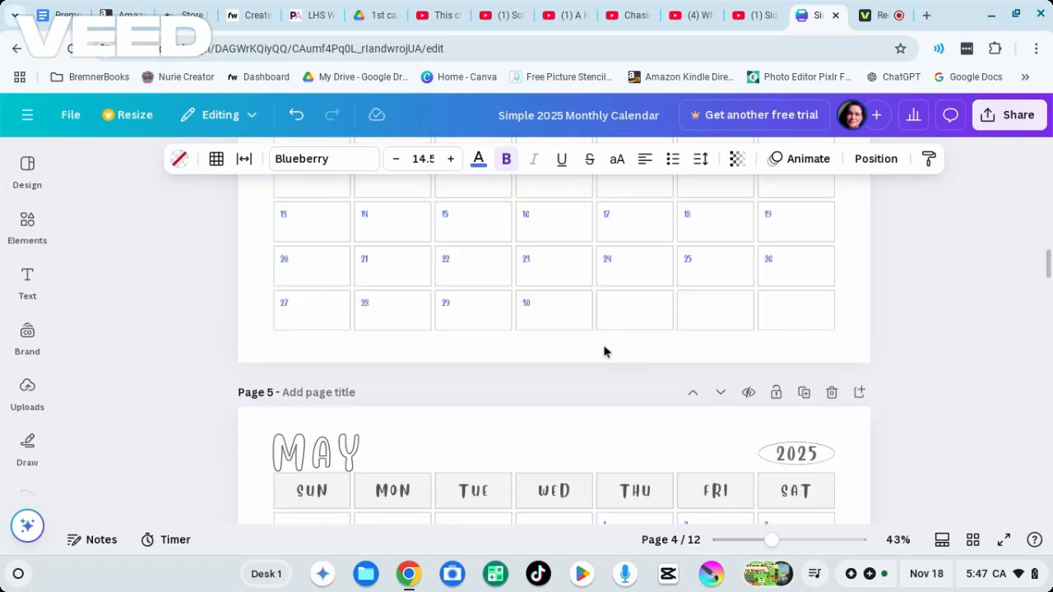
scroll(625, 370, down, 3)
scroll(623, 366, down, 12)
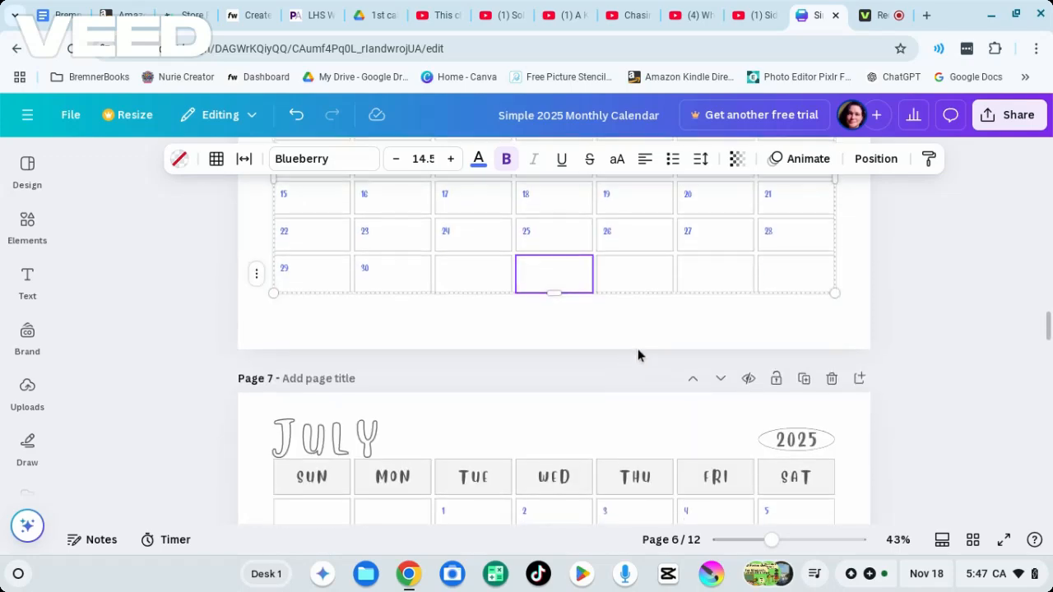
scroll(637, 351, up, 2)
scroll(592, 364, up, 2)
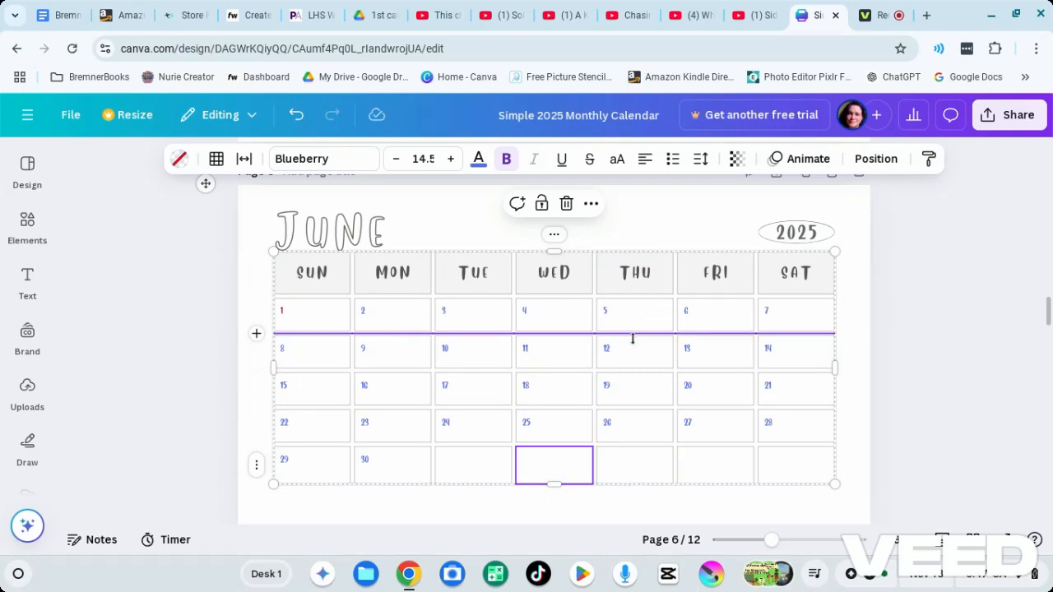
Lower the borders between June's week rows to make the first weeks taller, with the 15–21 row about 101 high
drag(637, 336, 653, 387)
scroll(653, 387, down, 1)
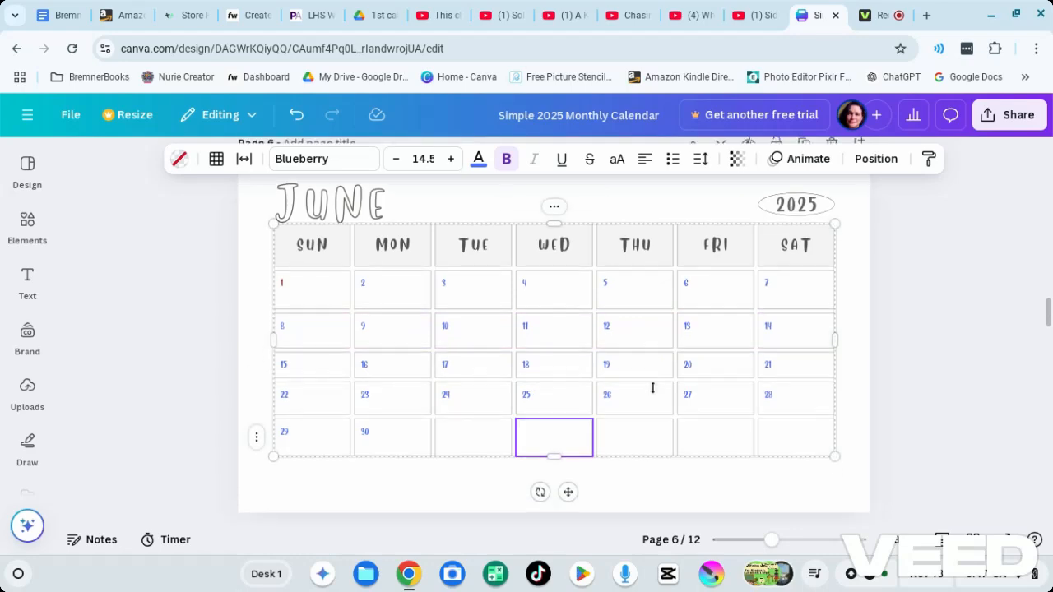
click(644, 364)
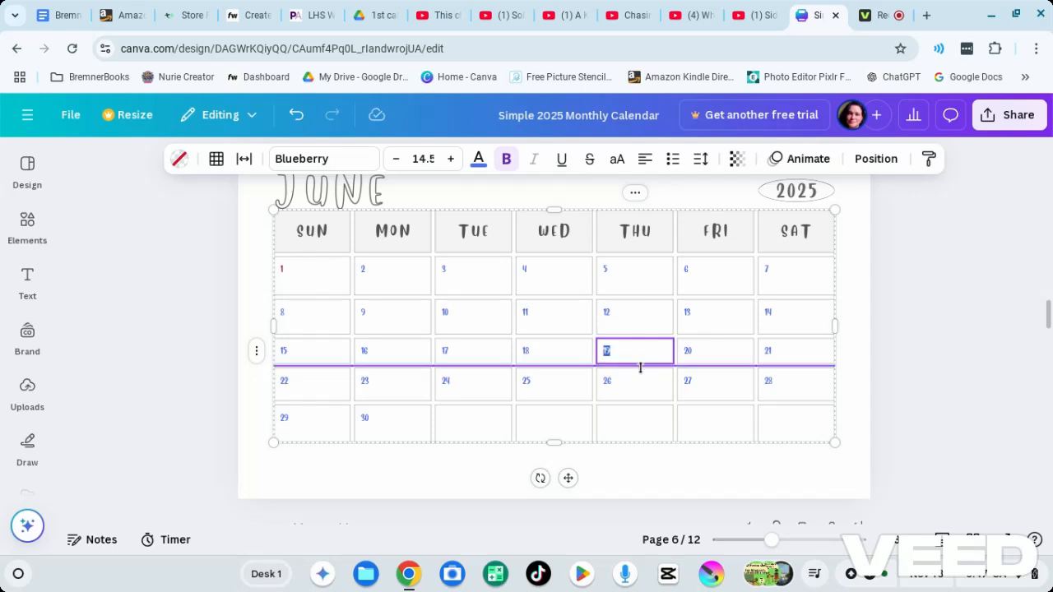
drag(638, 373, 638, 377)
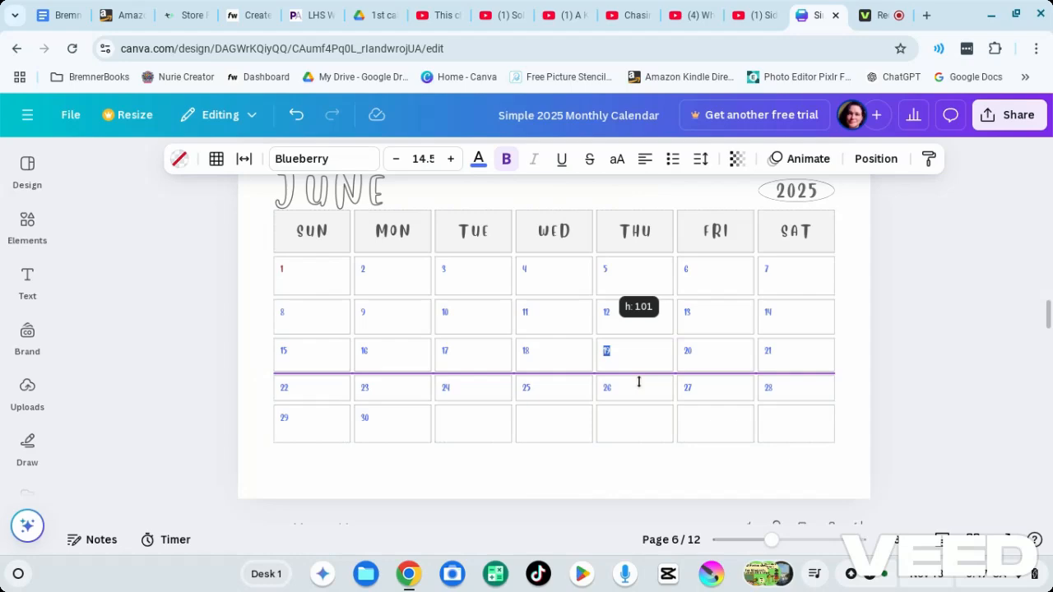
drag(638, 381, 637, 355)
scroll(635, 339, down, 1)
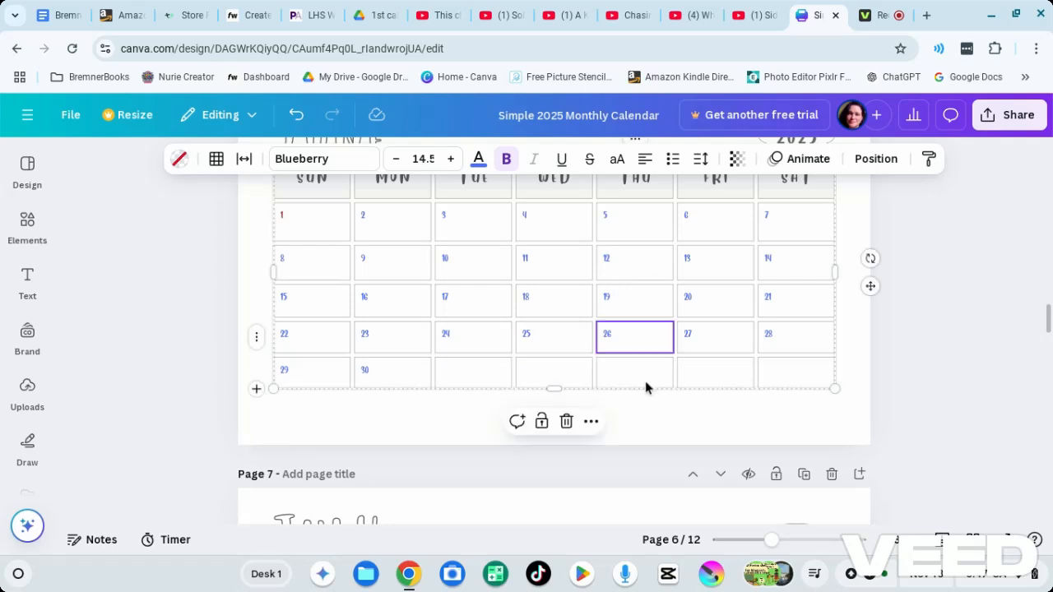
Extend June's 29–30 row downward to make it taller, and deselect the table
click(645, 382)
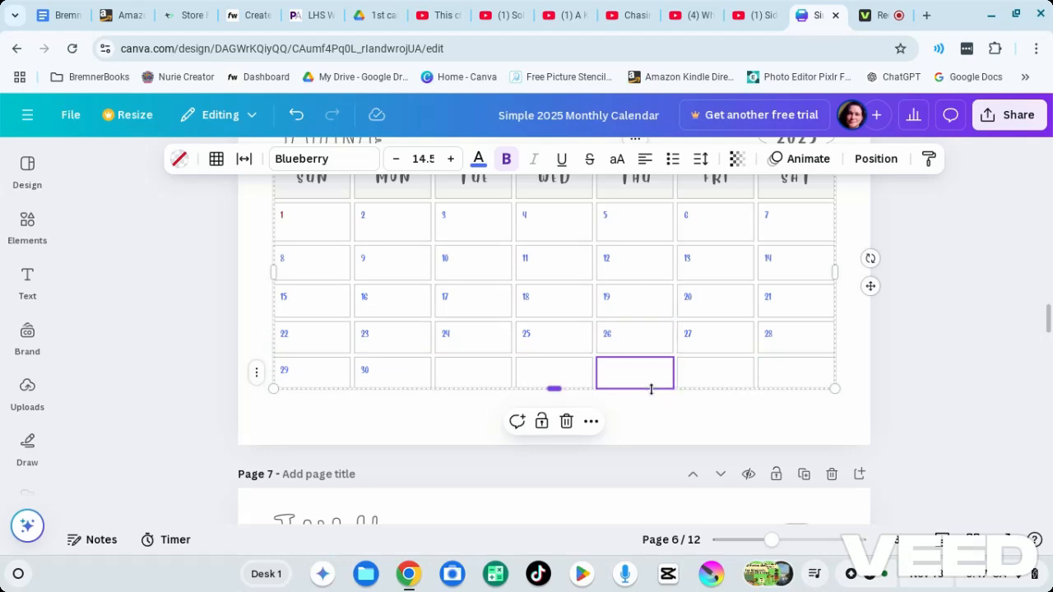
drag(650, 389, 653, 403)
click(858, 374)
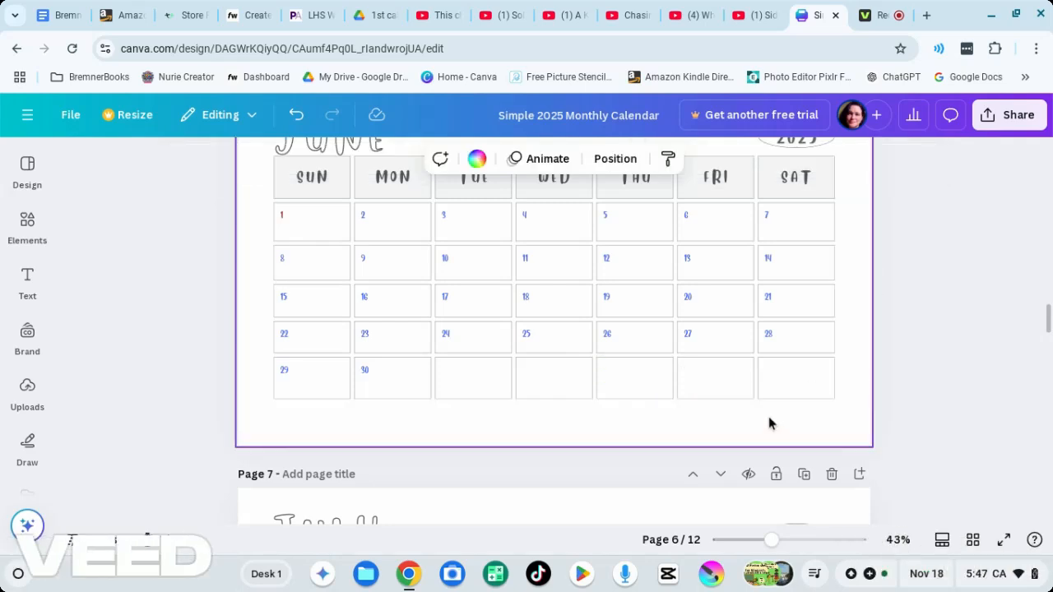
scroll(720, 422, up, 1)
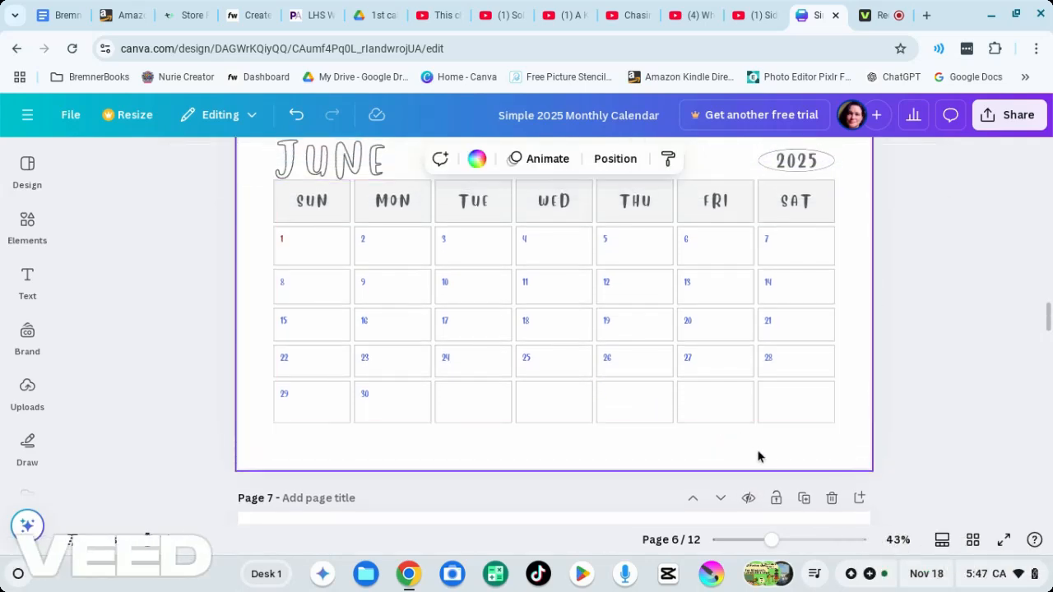
Lower the borders beneath June's 8–14, 15–21 and 22–28 rows to even out the heights, with the 15–21 row about 103 high
scroll(689, 444, up, 2)
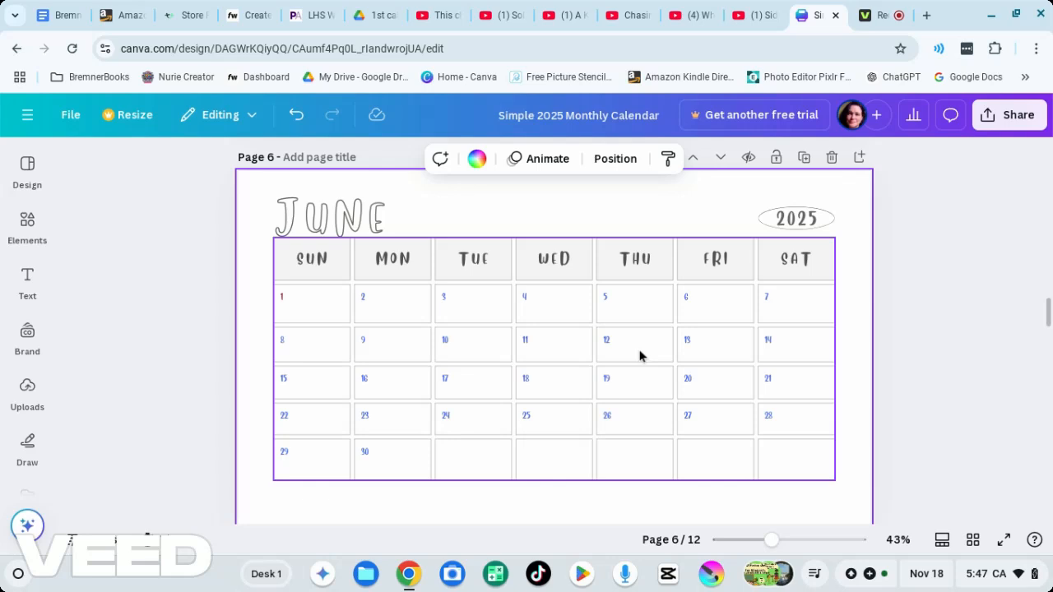
click(640, 356)
drag(652, 365, 647, 410)
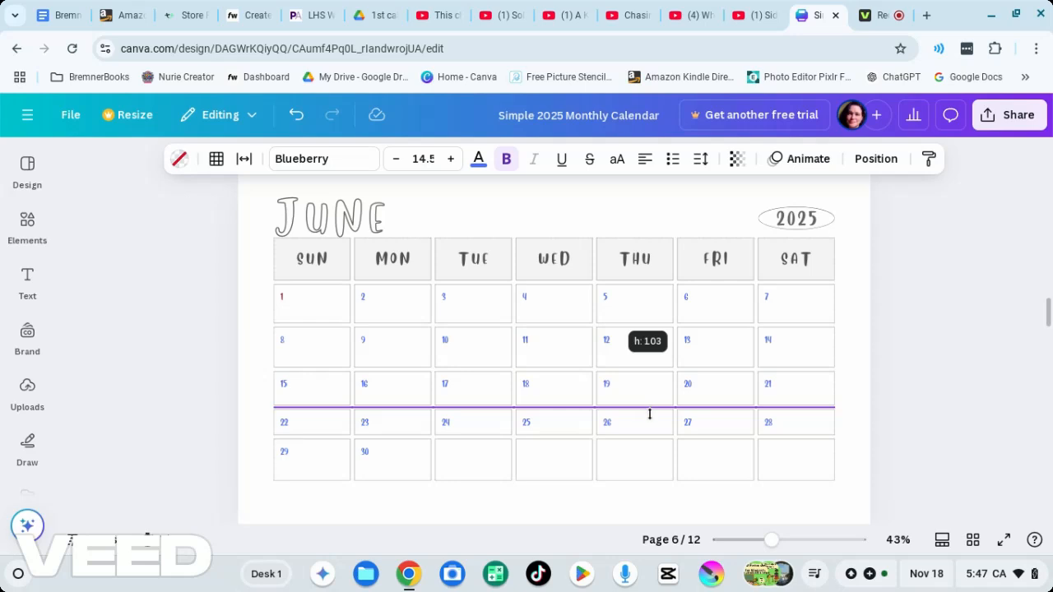
drag(645, 442, 644, 431)
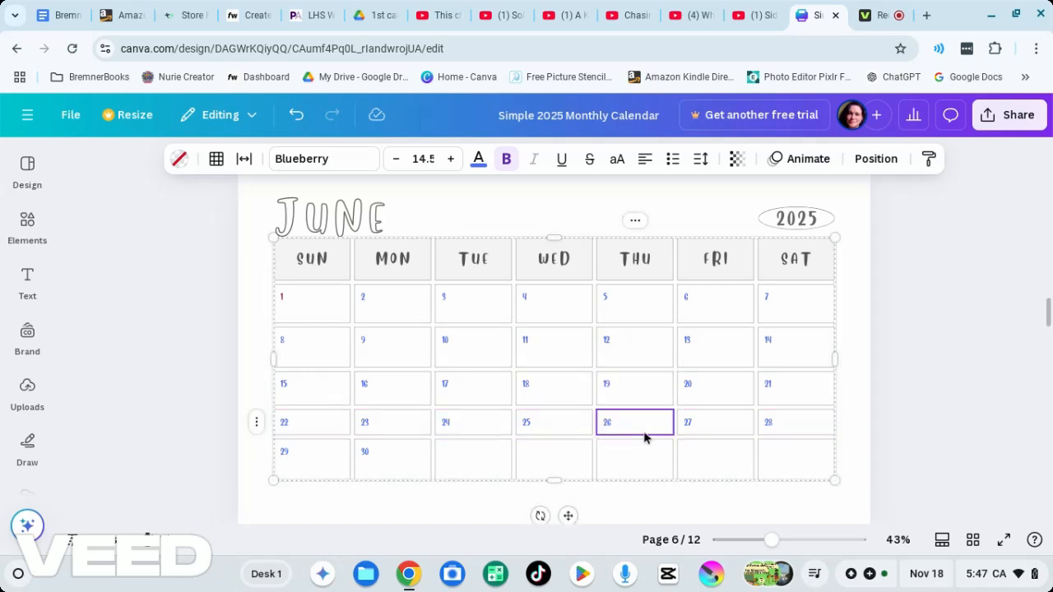
drag(643, 436, 647, 447)
Lower the bottom edge of June's table to make the 29–30 row taller, and deselect the table
scroll(776, 411, down, 2)
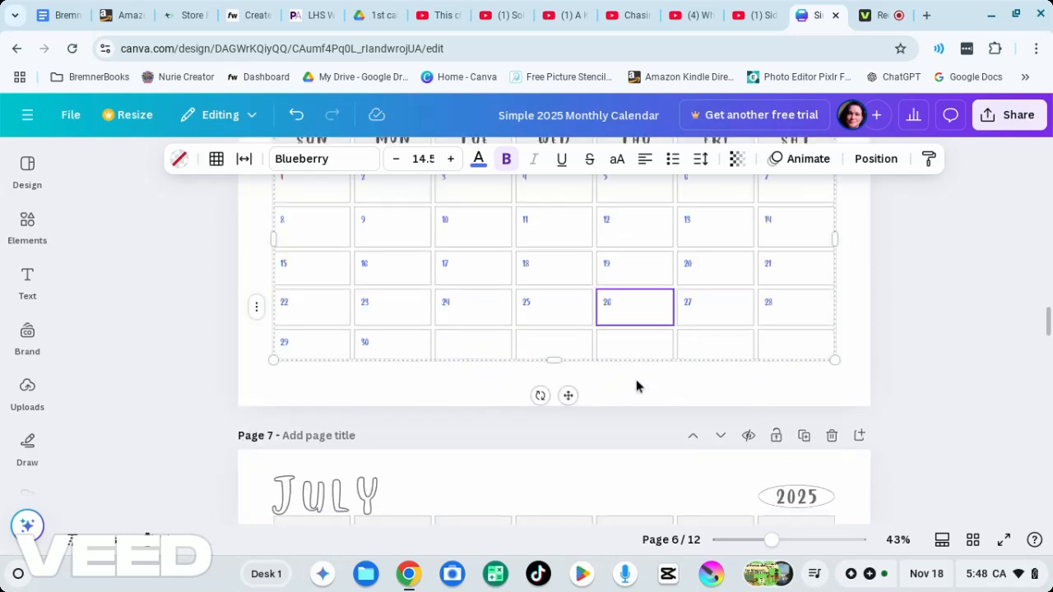
click(642, 352)
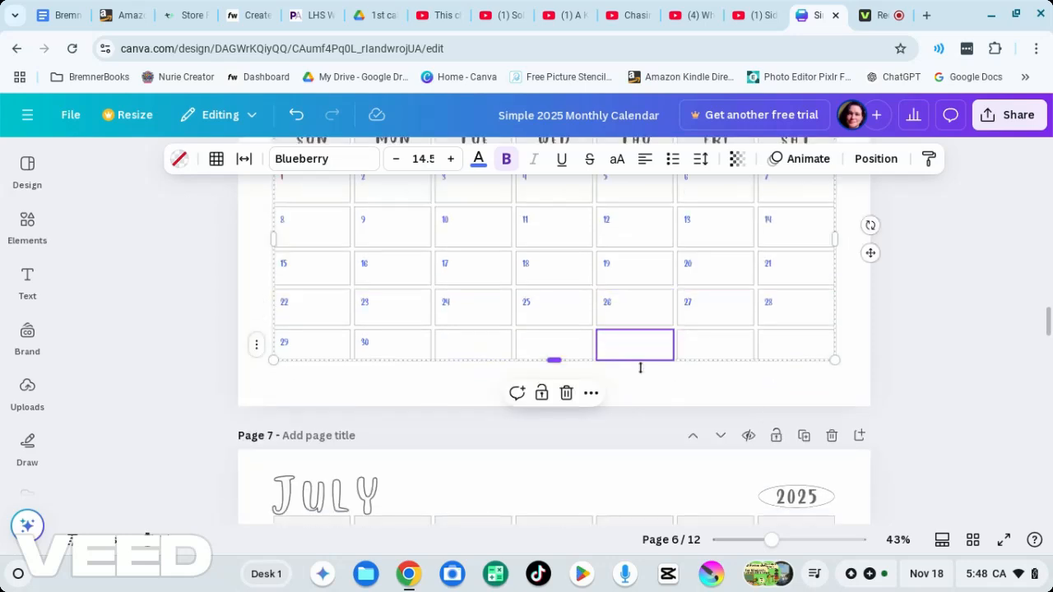
drag(640, 368, 925, 366)
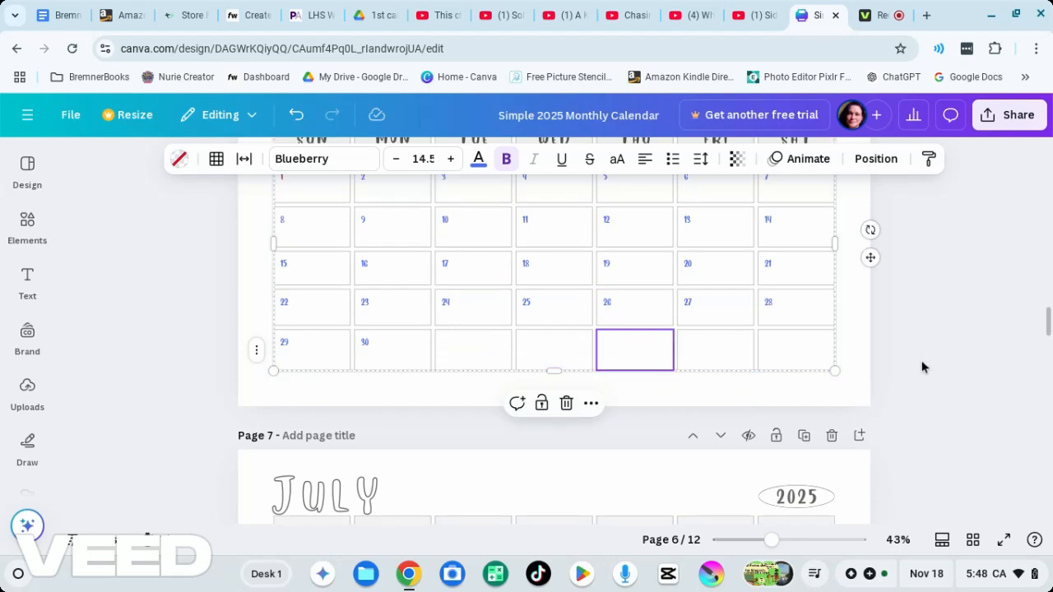
click(926, 366)
scroll(691, 403, up, 3)
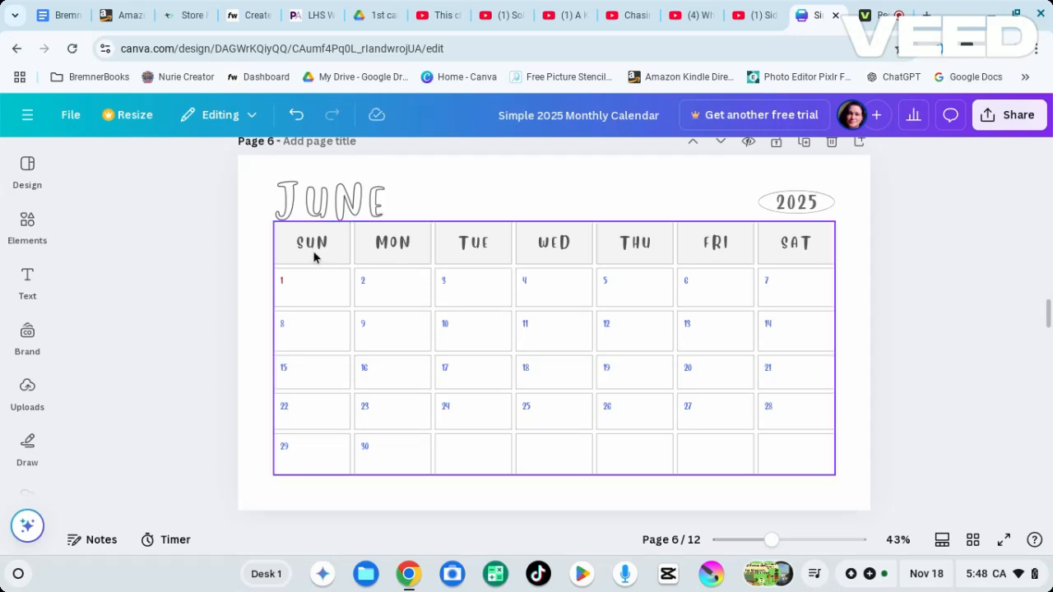
Recolor the JUNE title with the purple document color and deselect it
scroll(315, 253, up, 1)
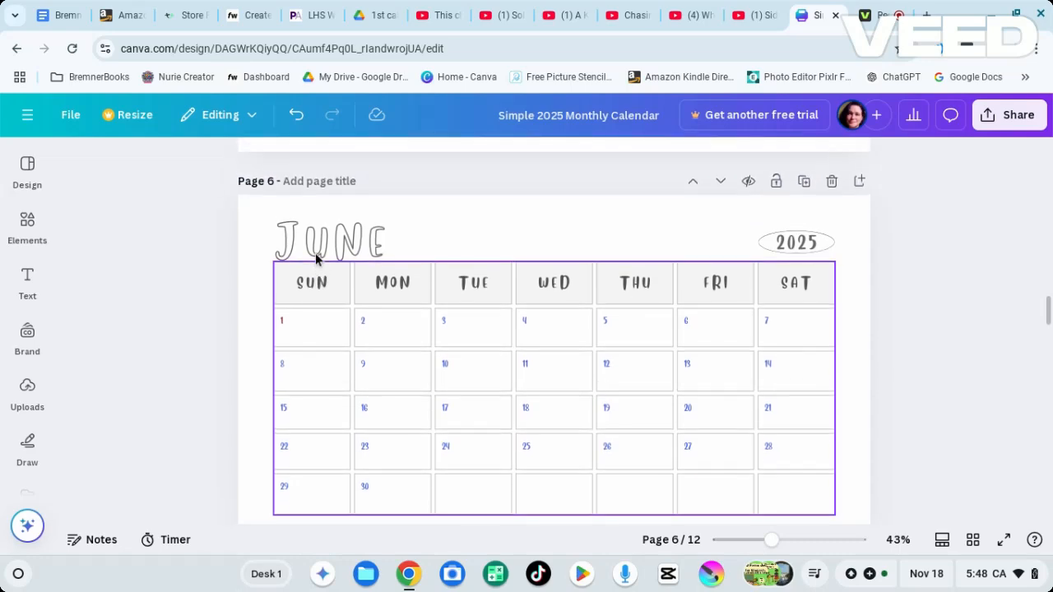
scroll(392, 275, down, 1)
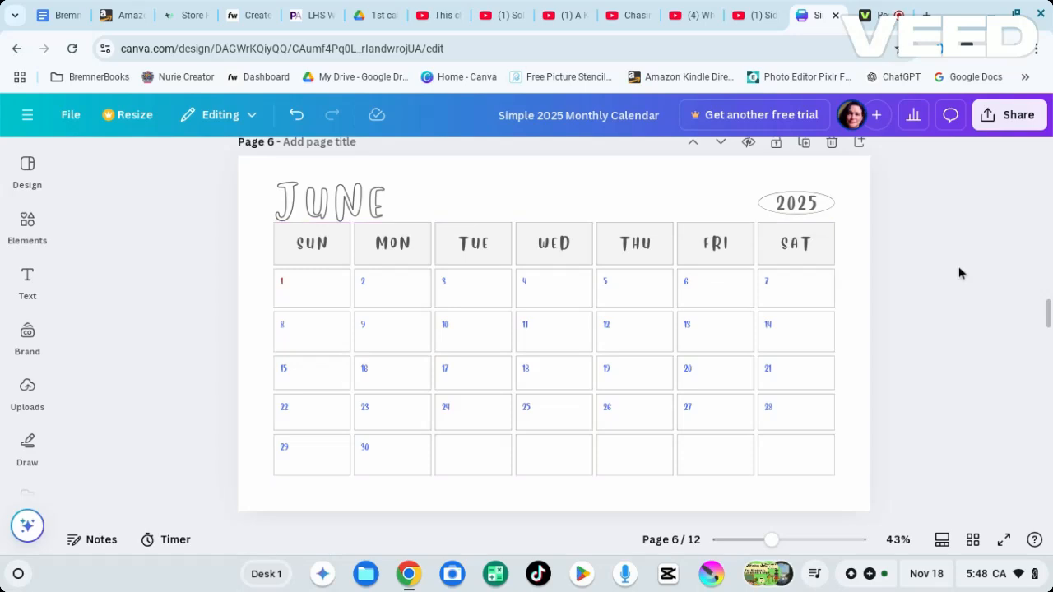
scroll(272, 341, down, 1)
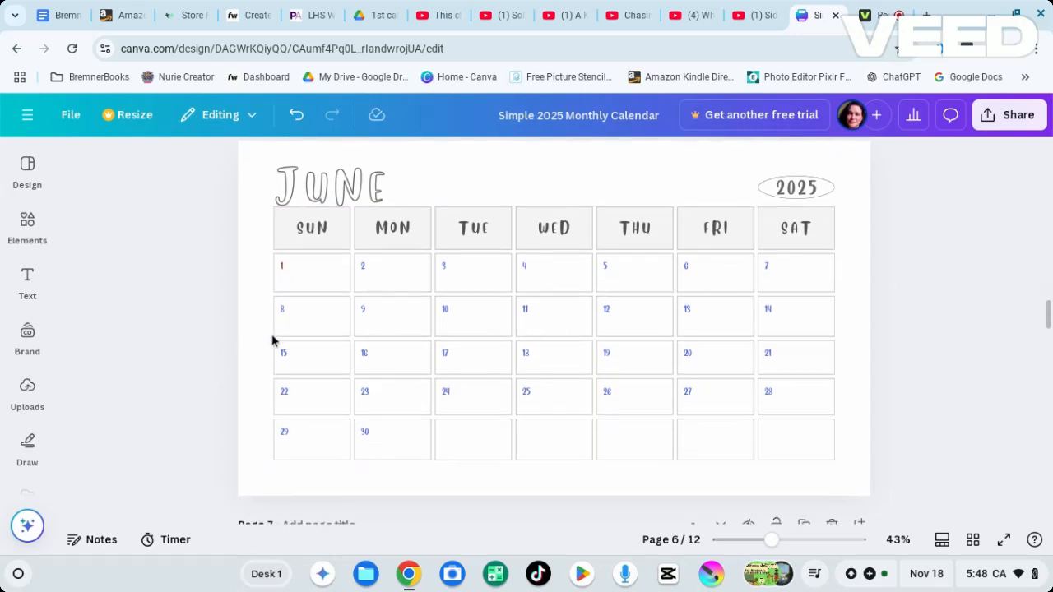
scroll(272, 340, up, 2)
click(329, 257)
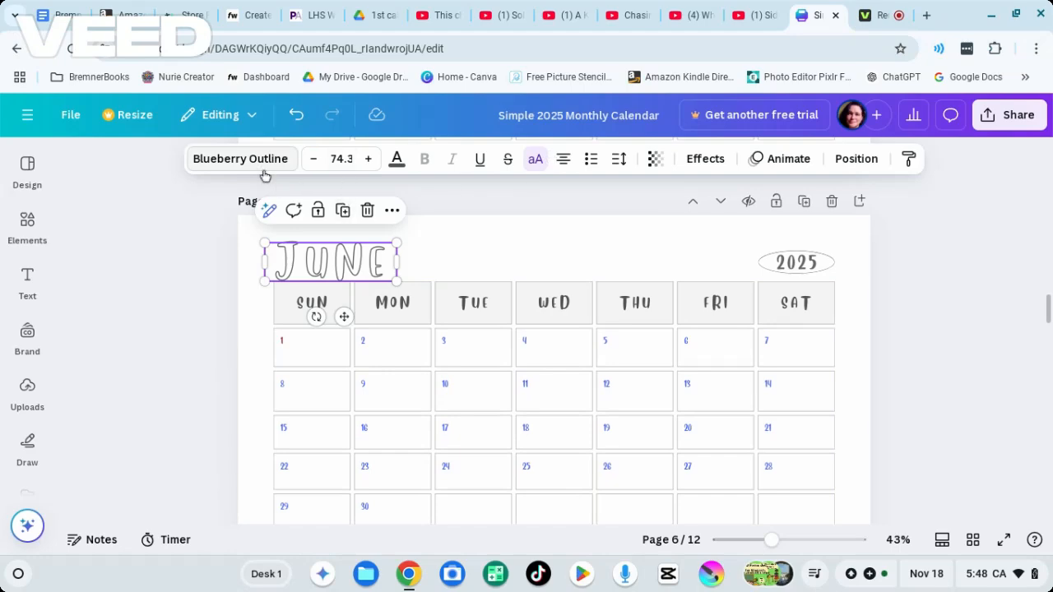
click(395, 161)
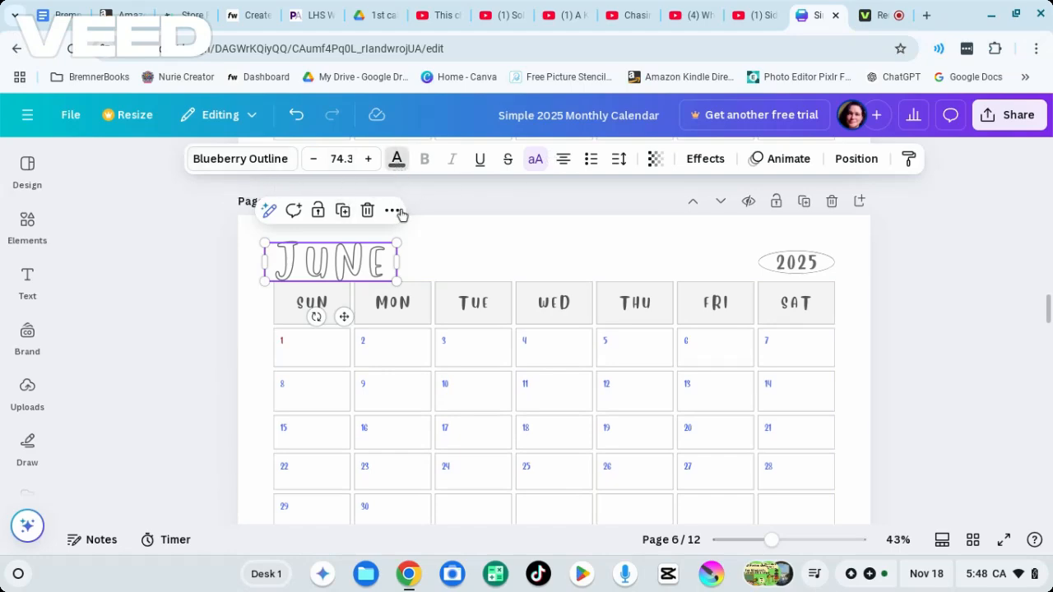
click(299, 296)
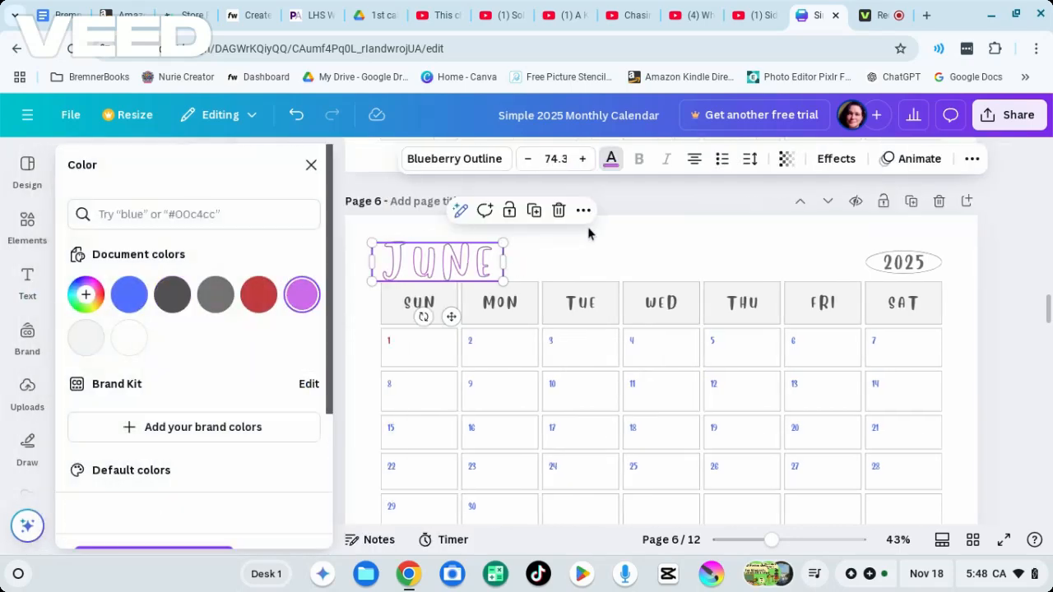
click(603, 252)
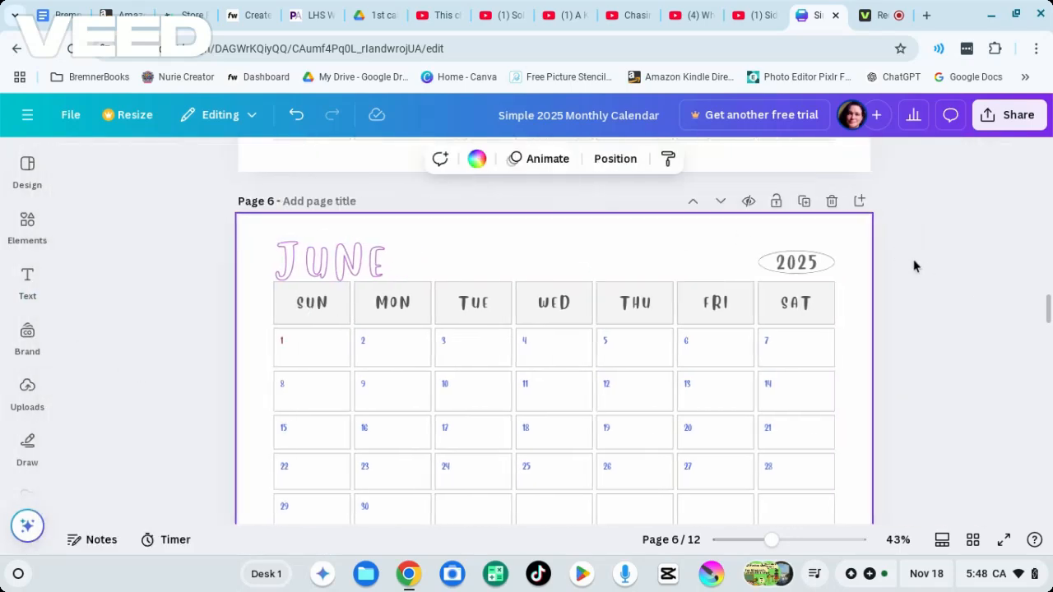
Recolor the 2025 text on the June page royal blue #5271ff and deselect it
click(817, 265)
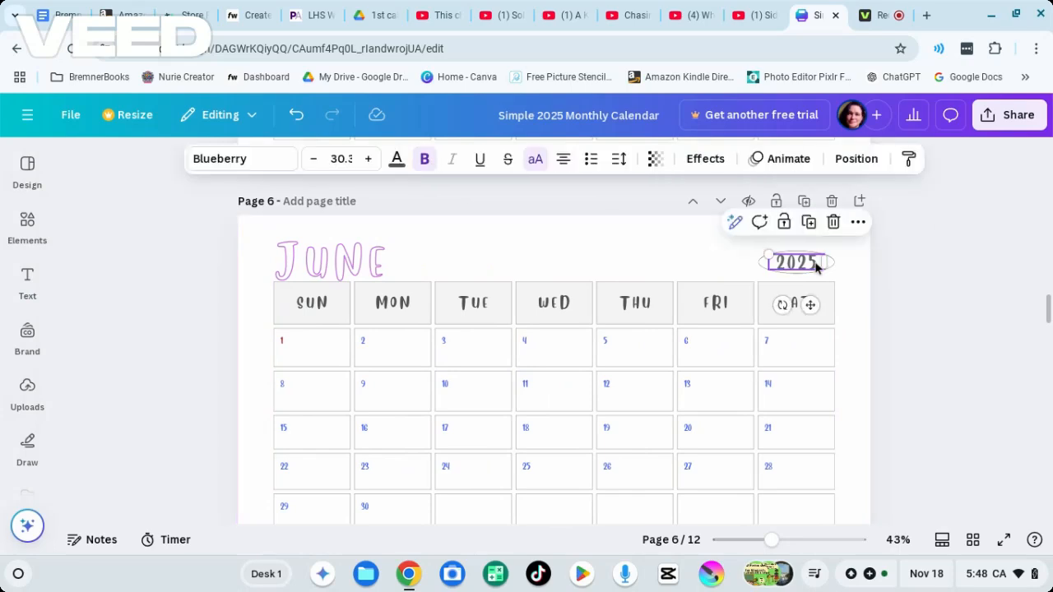
double_click(777, 264)
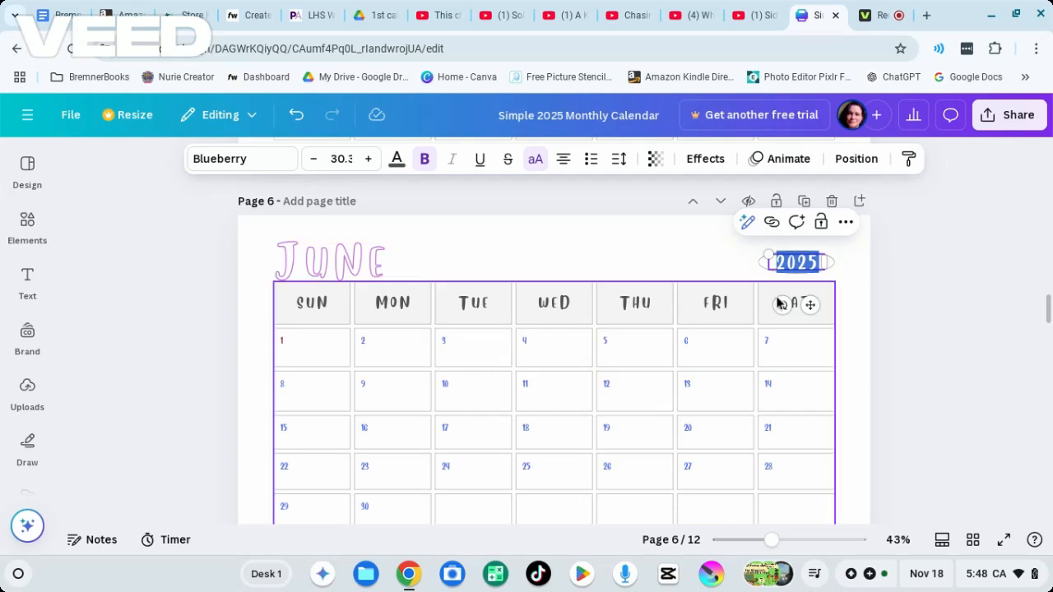
scroll(844, 263, up, 1)
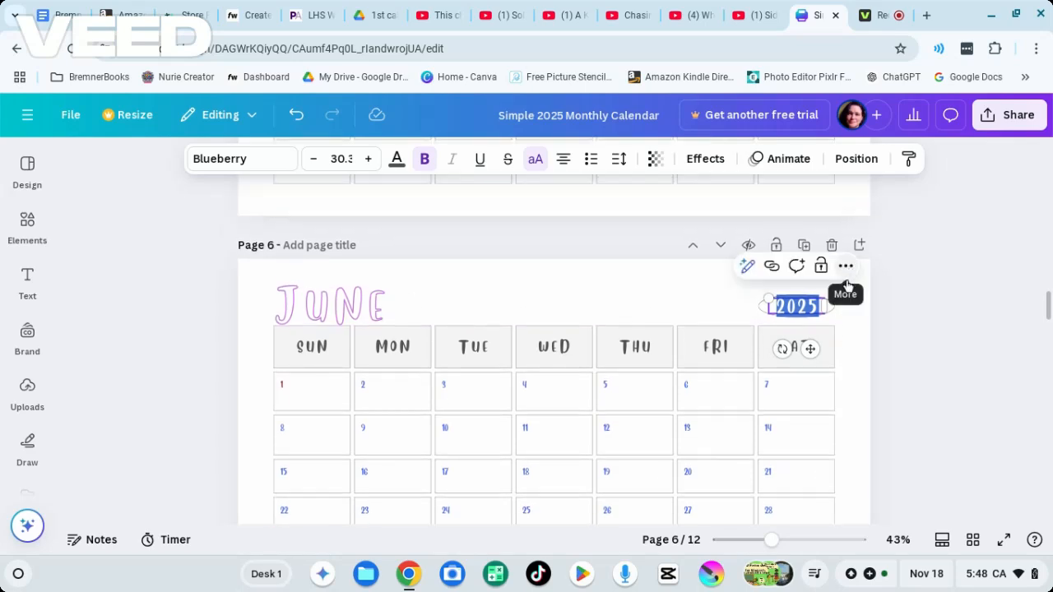
key(Escape)
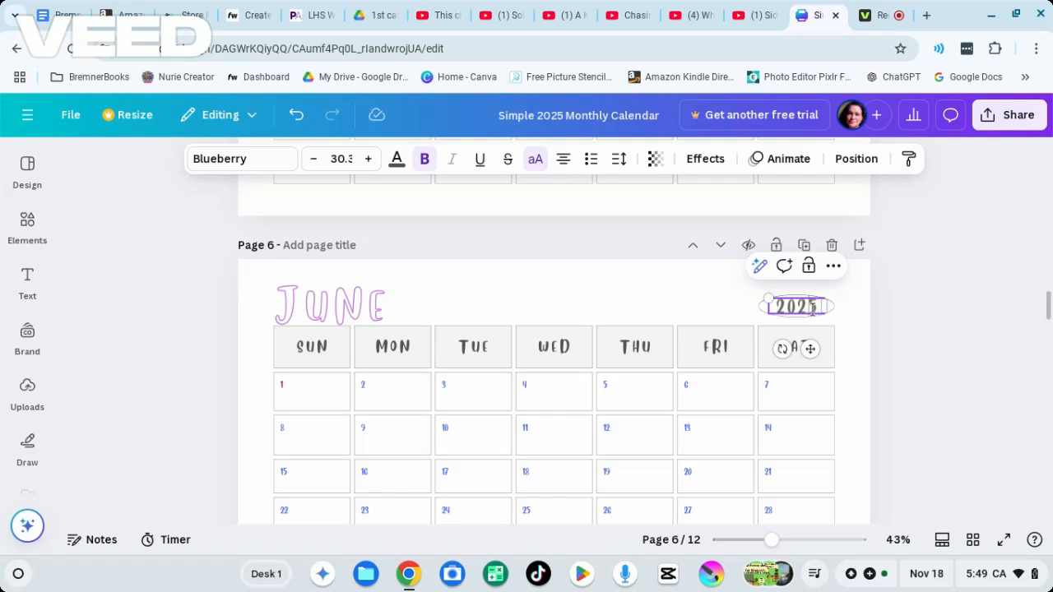
drag(764, 323, 763, 322)
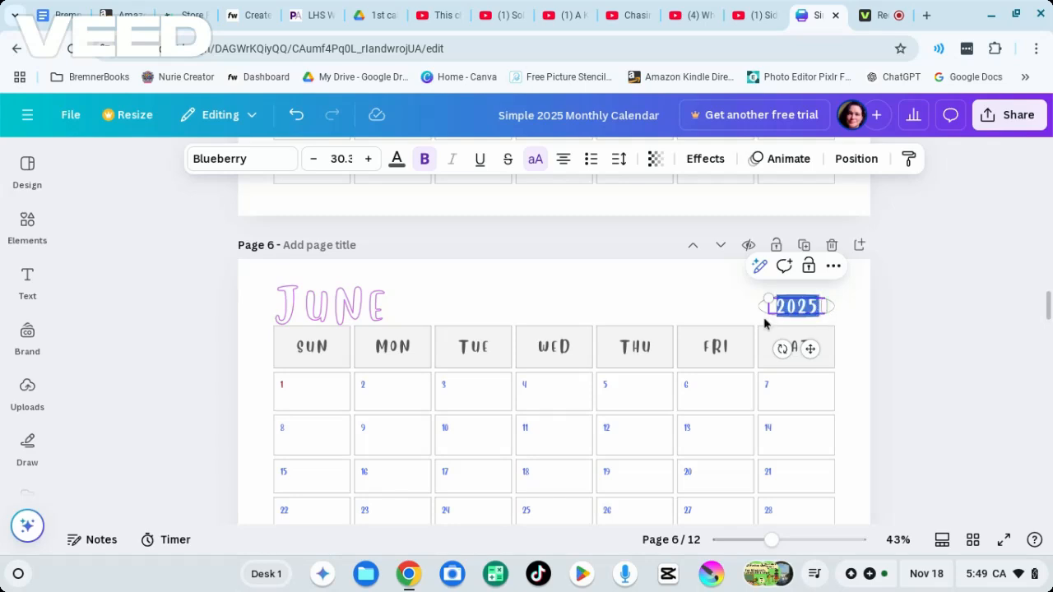
click(398, 158)
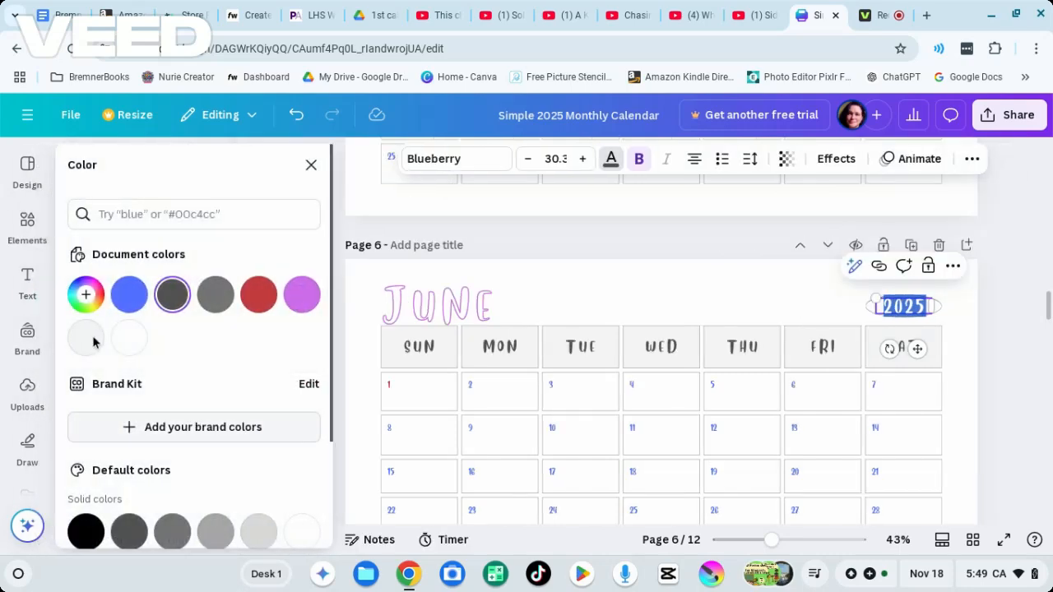
click(129, 295)
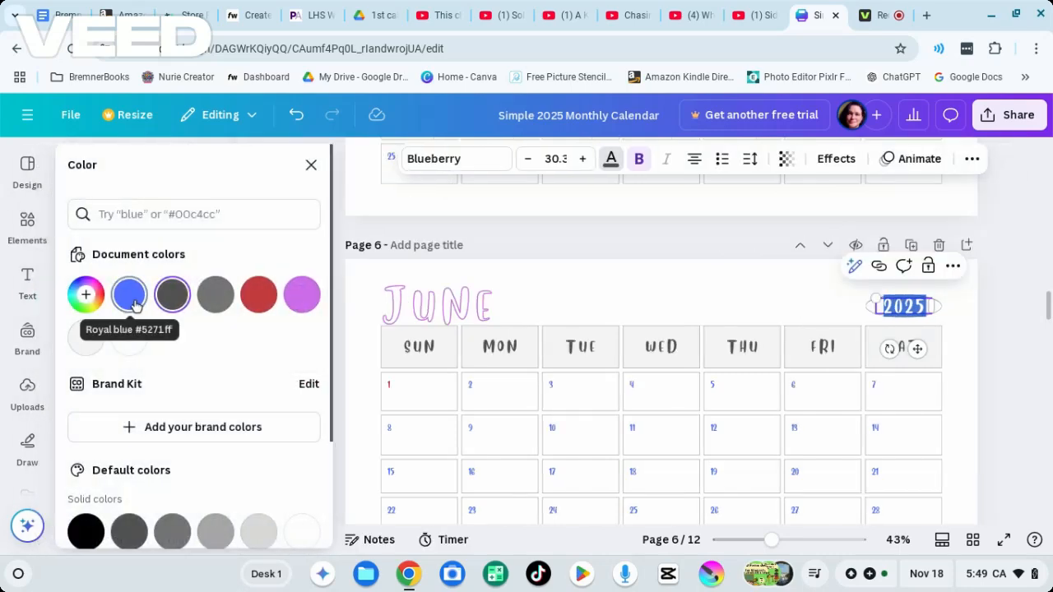
click(699, 301)
Look through the calendar pages from June to September and back to January, checking titles, date number colors and table layouts
scroll(598, 422, down, 1)
scroll(598, 428, down, 2)
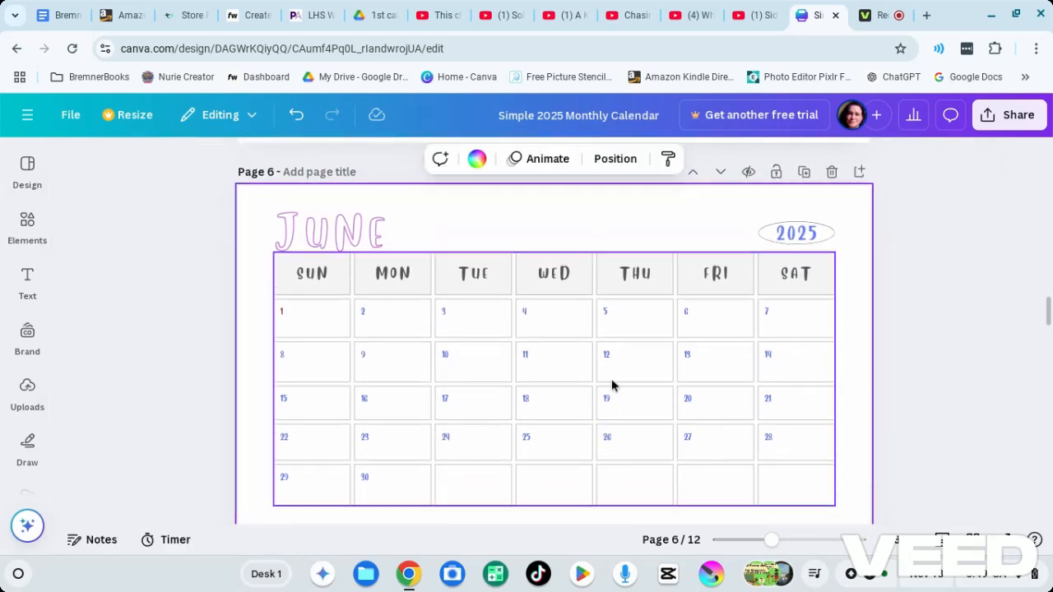
scroll(611, 385, down, 1)
scroll(643, 400, down, 4)
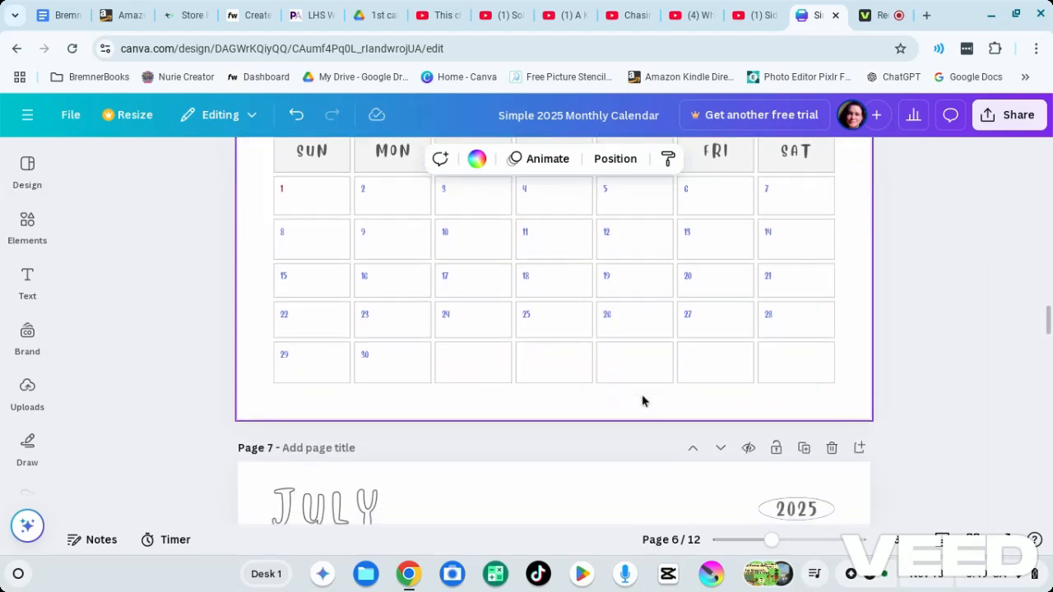
scroll(642, 401, down, 8)
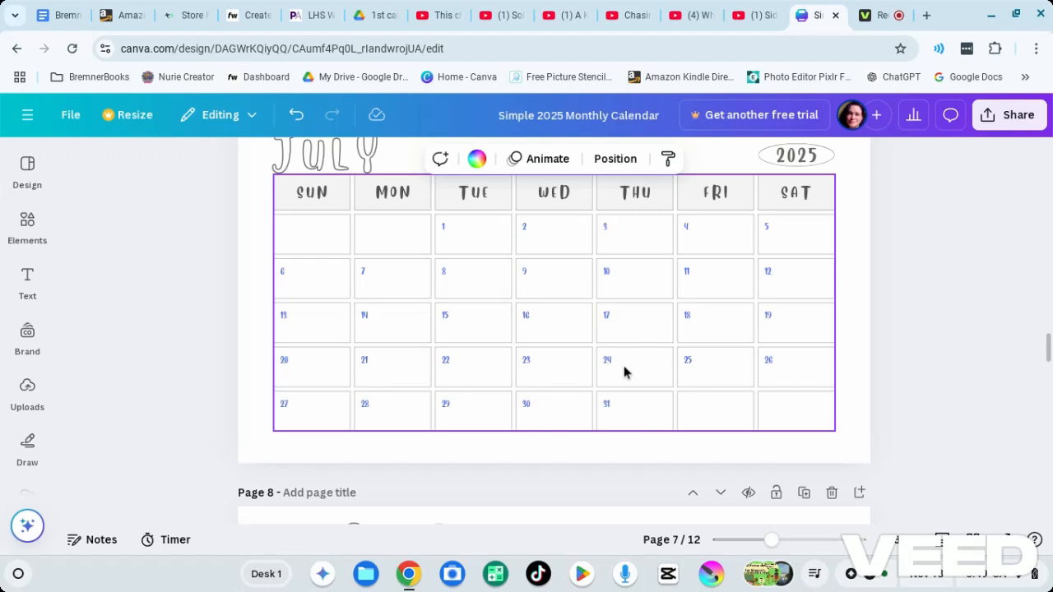
scroll(622, 371, down, 7)
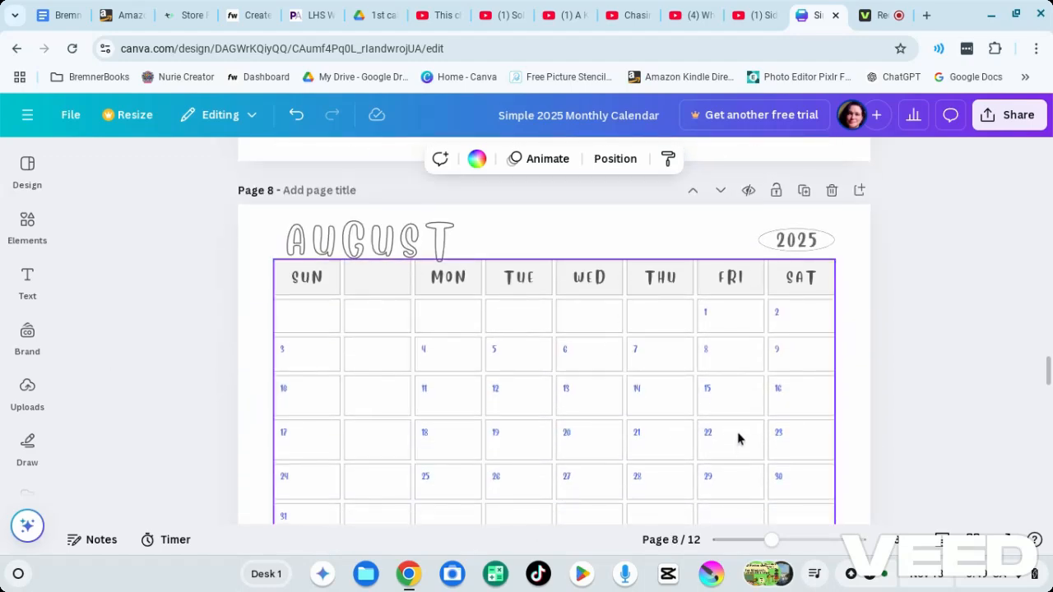
scroll(738, 439, down, 12)
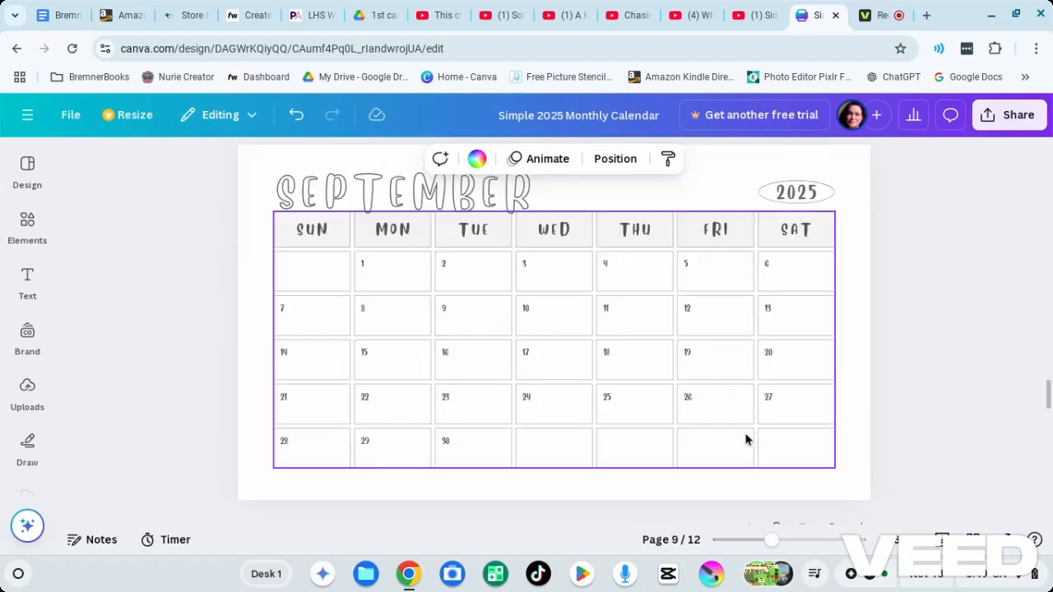
scroll(745, 439, up, 20)
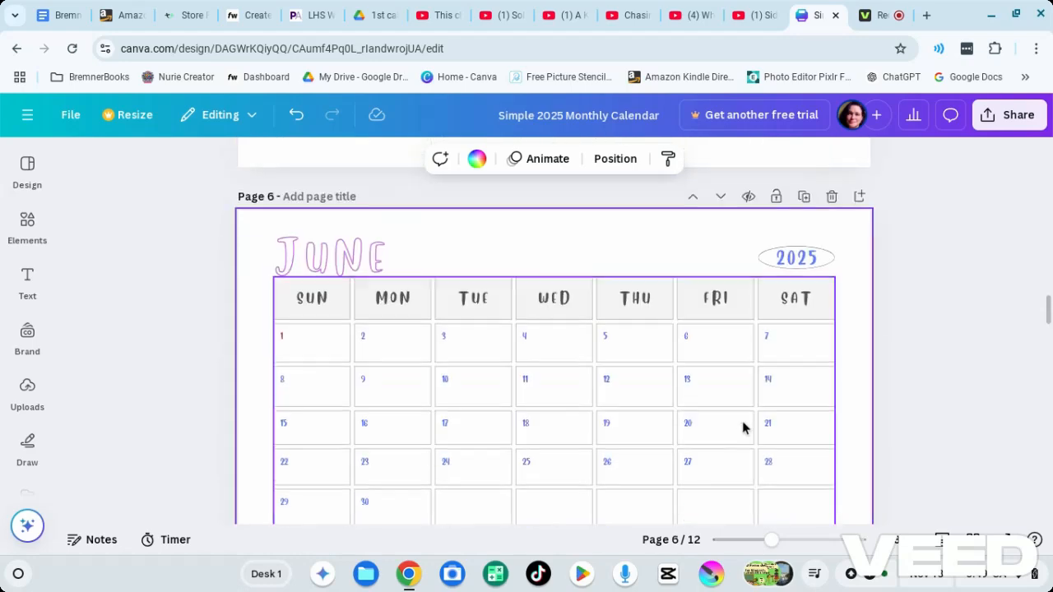
scroll(744, 426, up, 20)
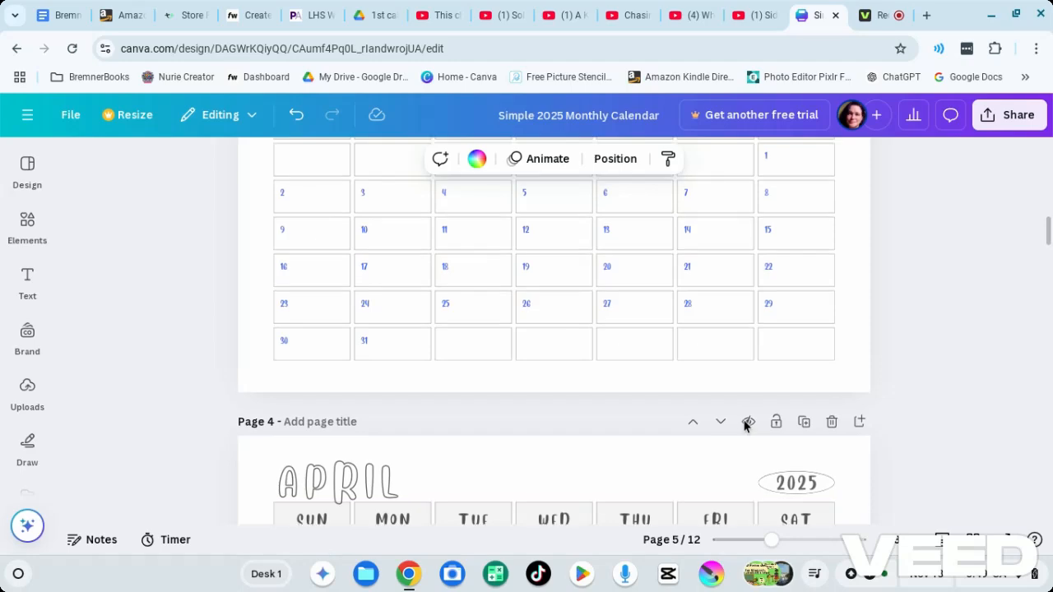
scroll(744, 426, up, 15)
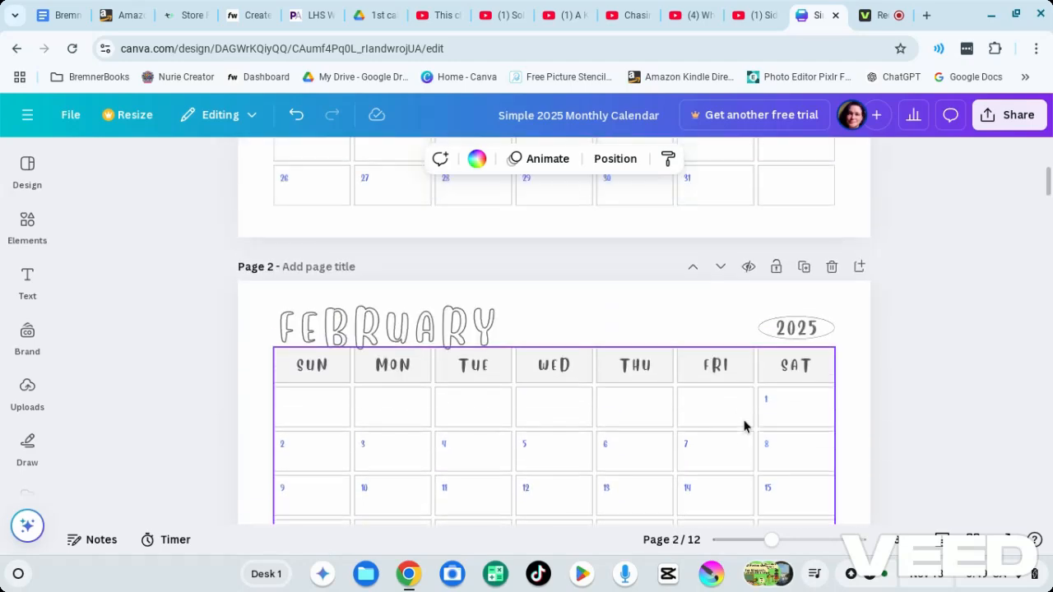
scroll(743, 426, up, 10)
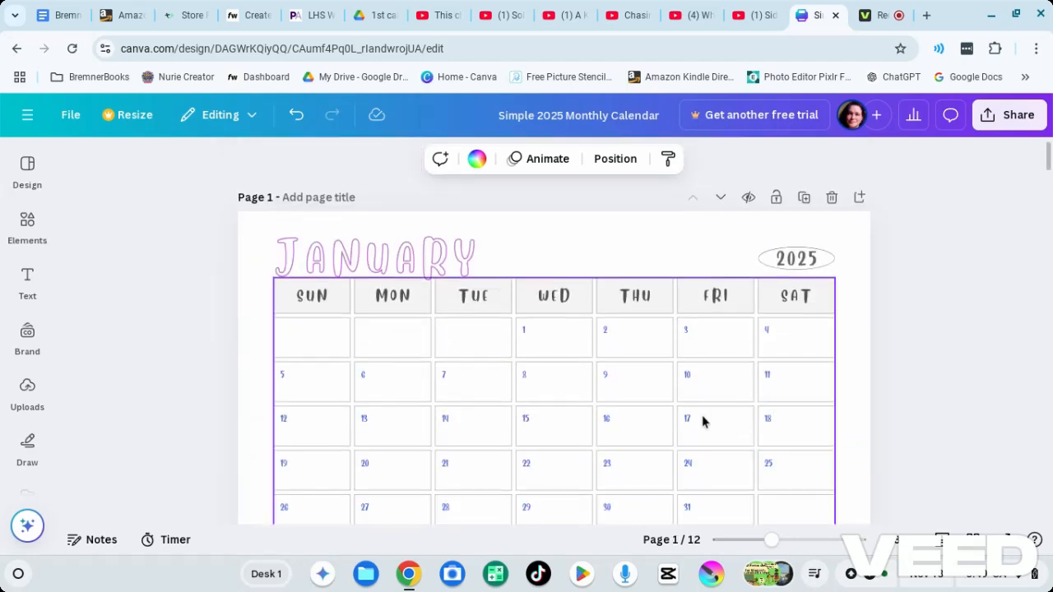
Search the elements library for "snowflake" and show all matching graphics
click(24, 227)
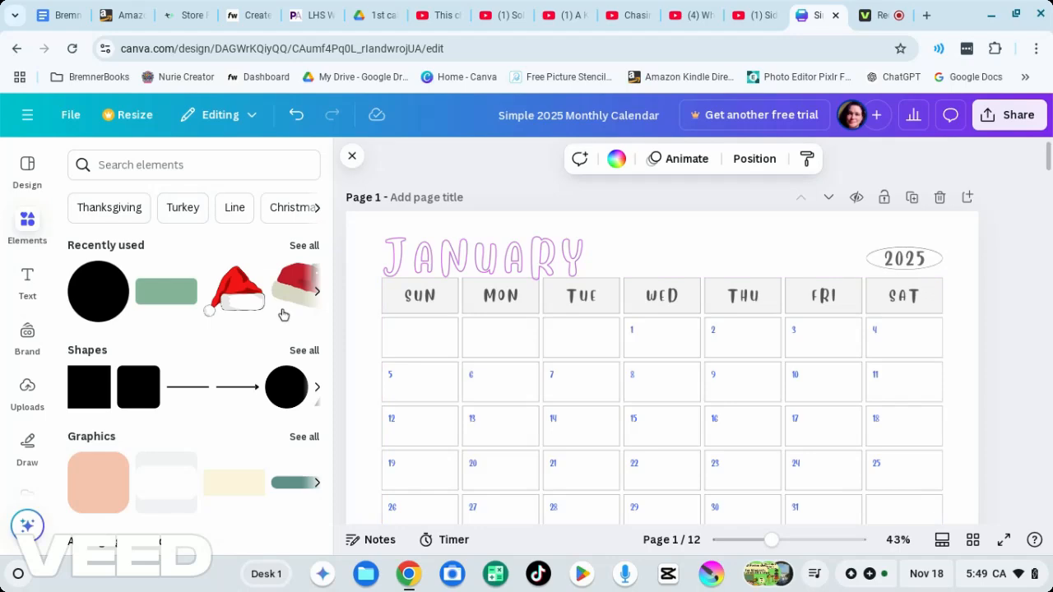
scroll(174, 355, down, 3)
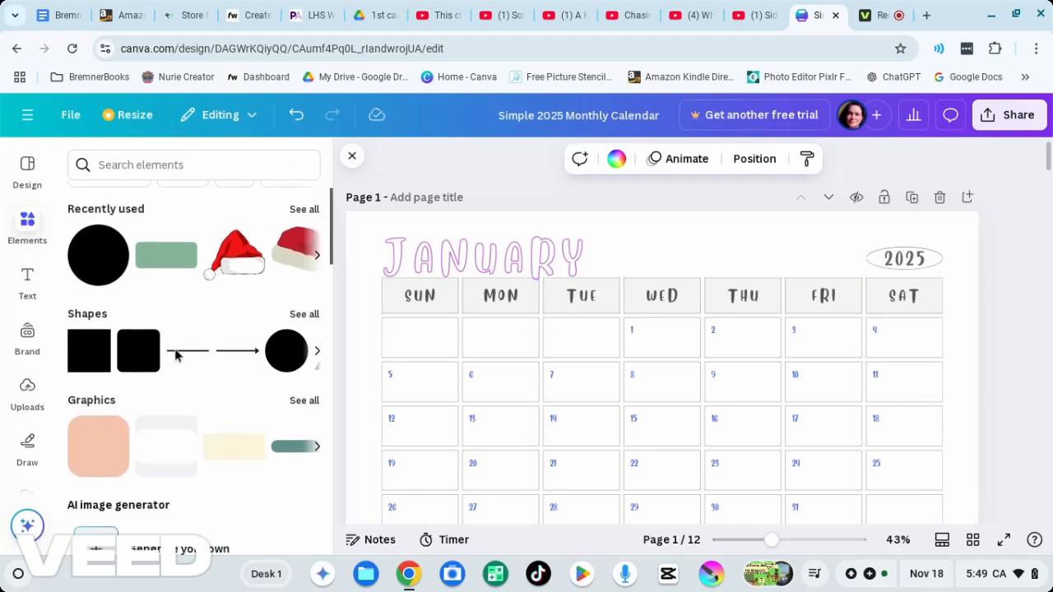
scroll(178, 354, up, 3)
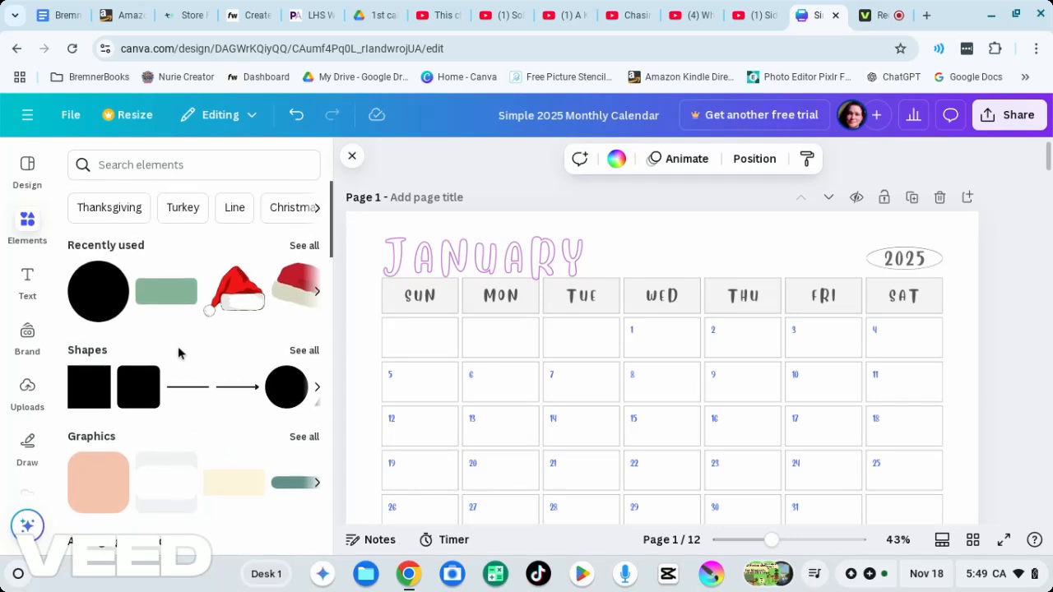
click(180, 168)
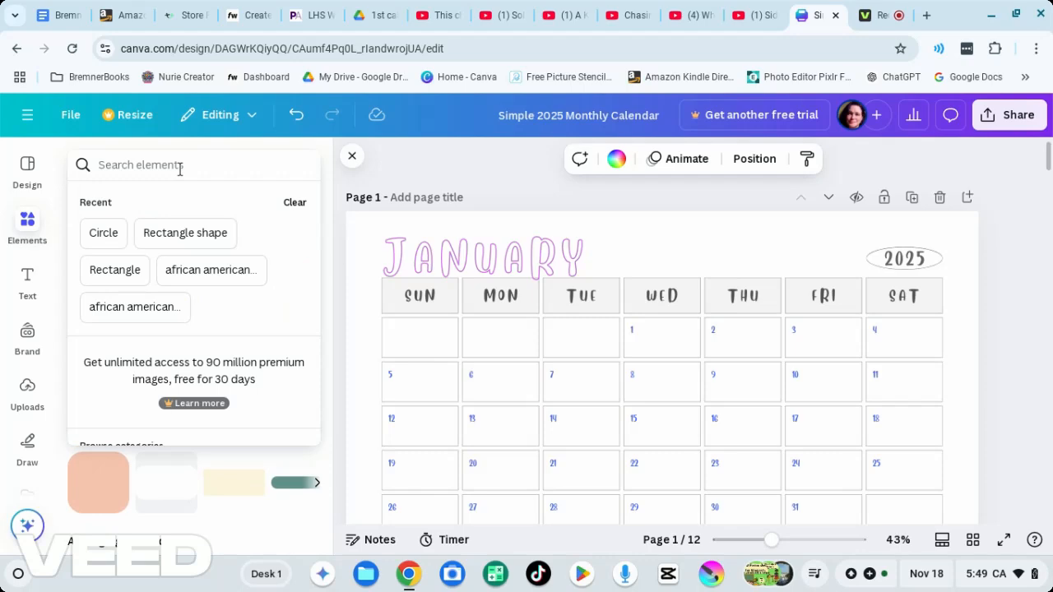
text(snow)
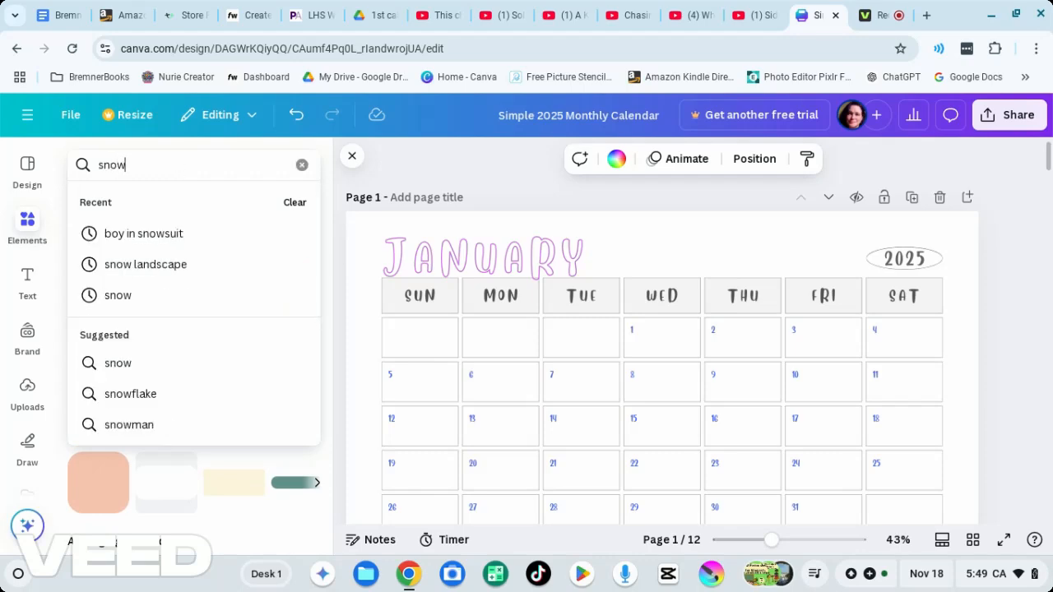
text(flake)
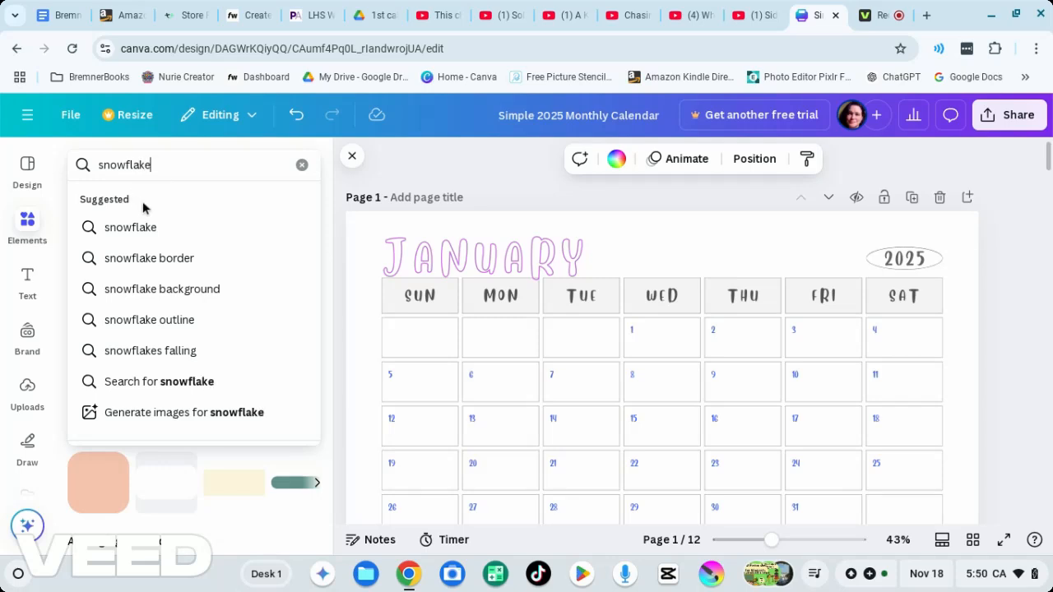
key(Return)
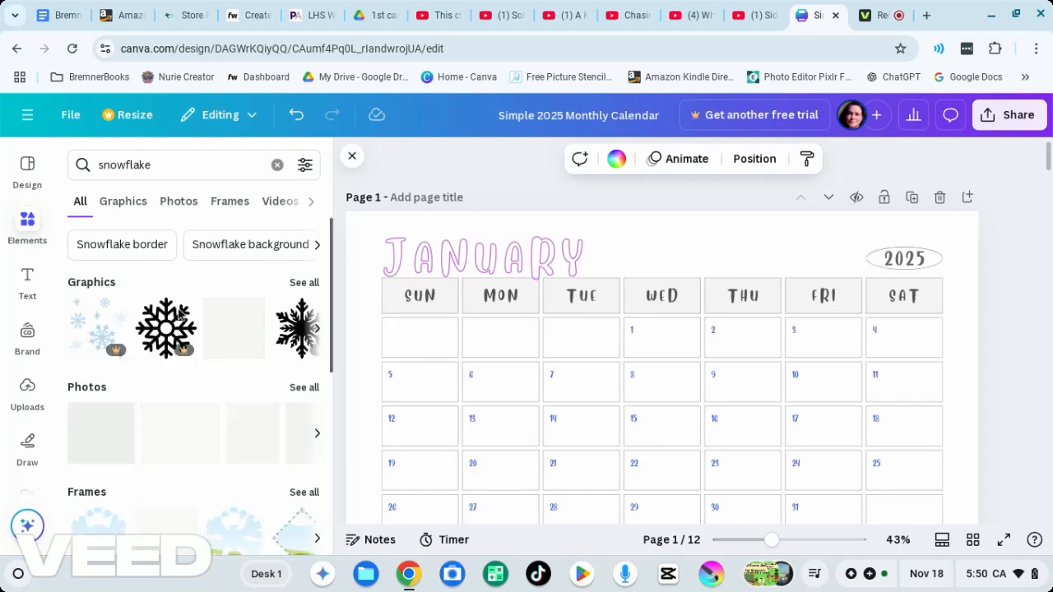
click(304, 282)
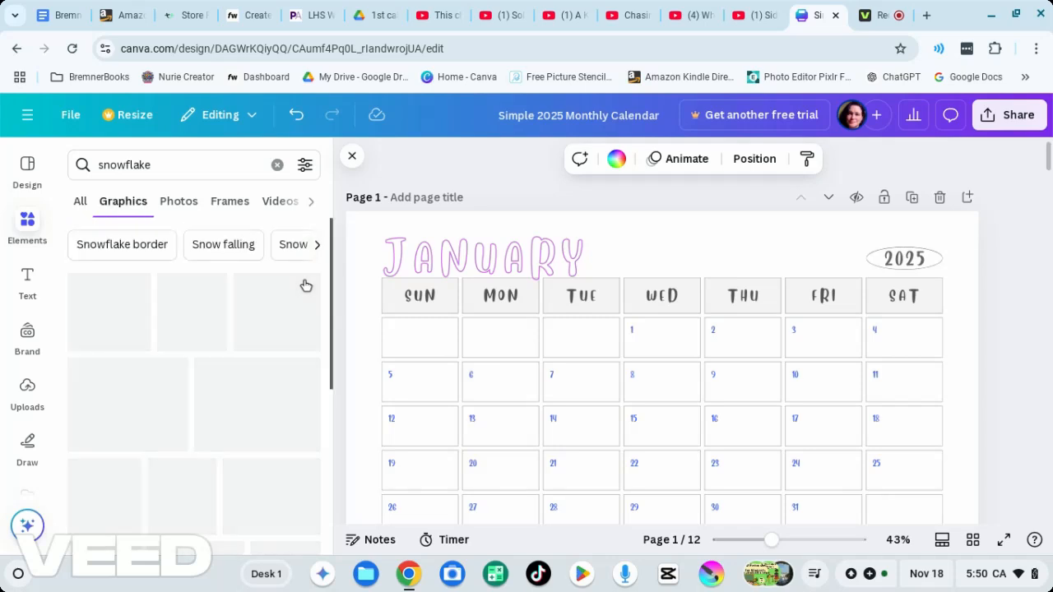
Add the free solid light blue snowflake graphic to the January page
scroll(247, 412, down, 1)
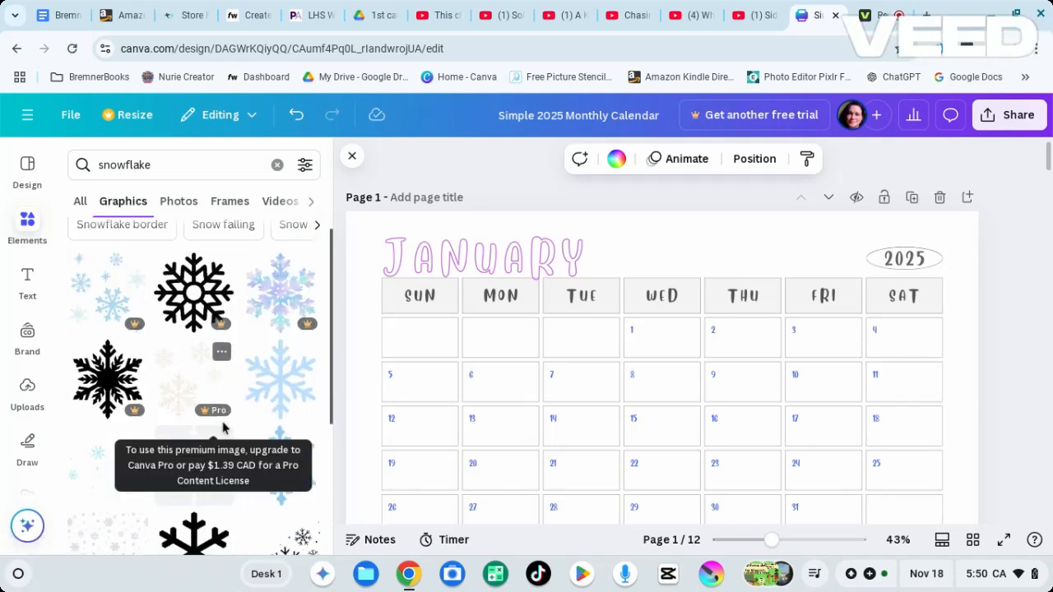
scroll(257, 431, down, 2)
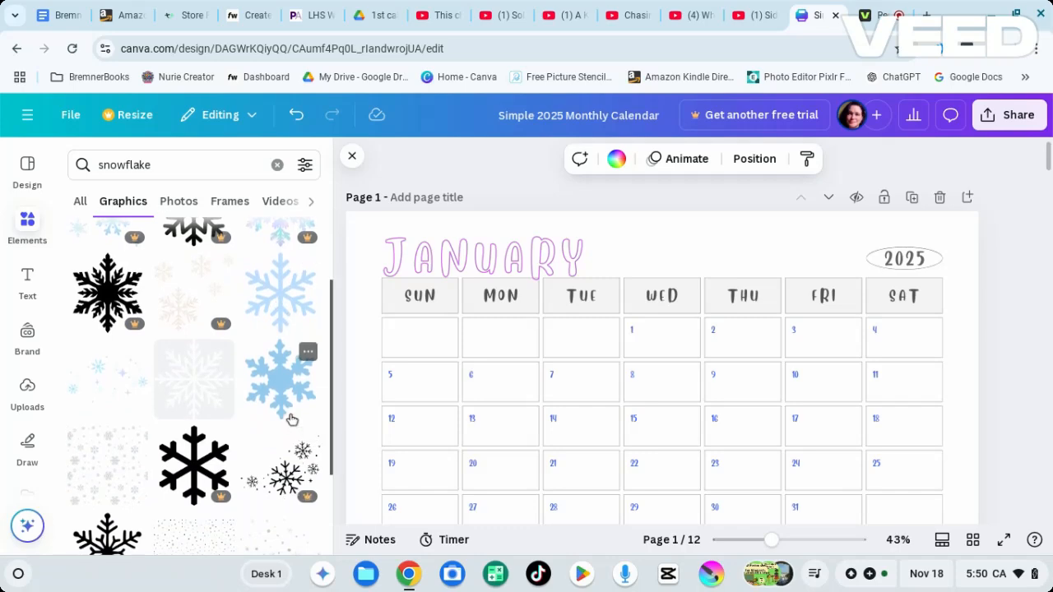
scroll(289, 418, down, 2)
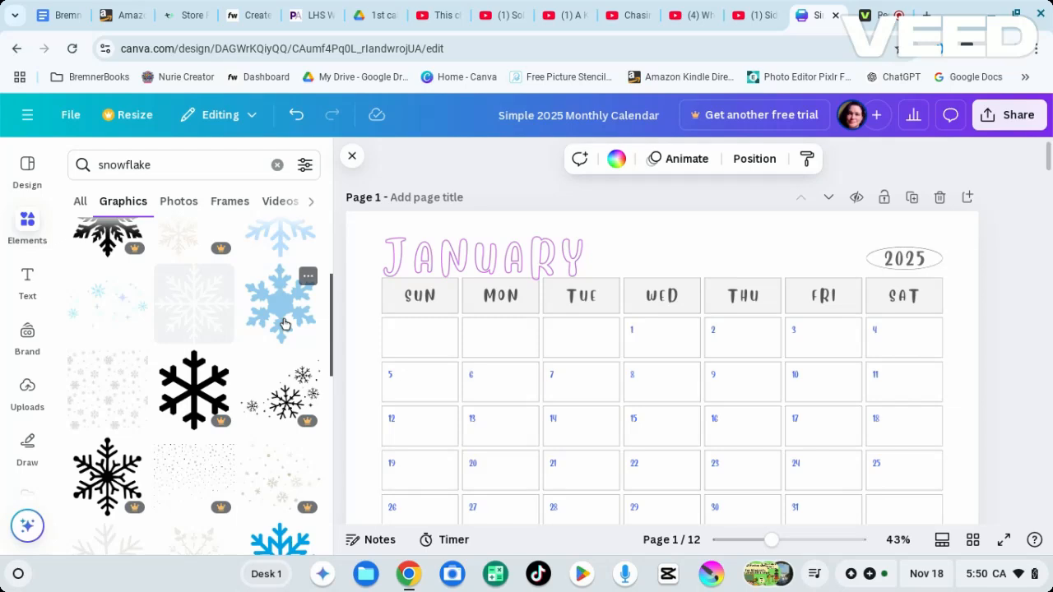
click(282, 323)
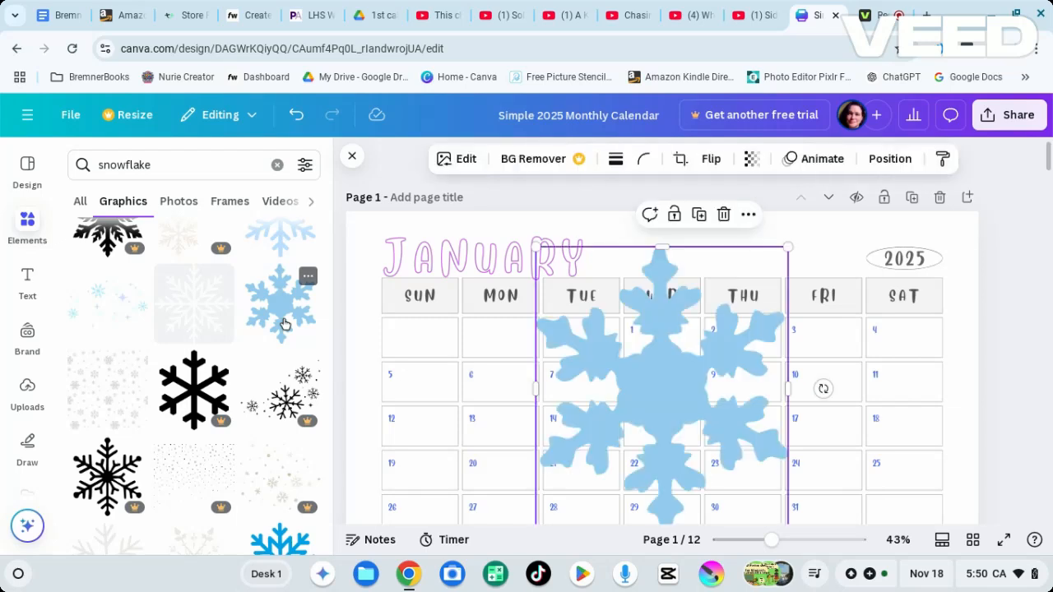
Shrink the blue snowflake to about the height of the JANUARY title and place it just after the final Y
scroll(732, 473, down, 1)
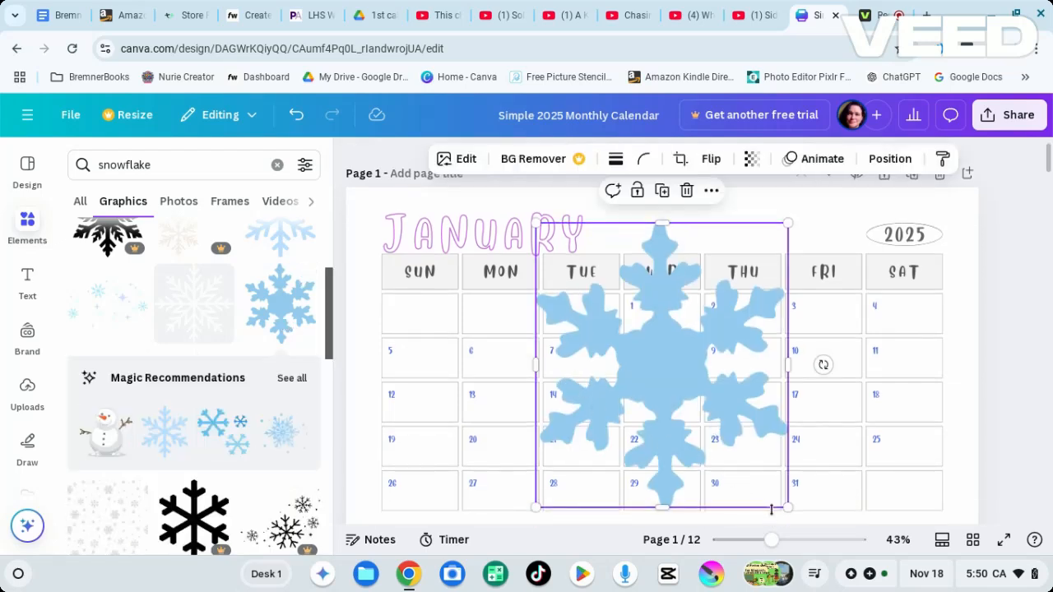
drag(787, 507, 614, 365)
scroll(650, 383, up, 1)
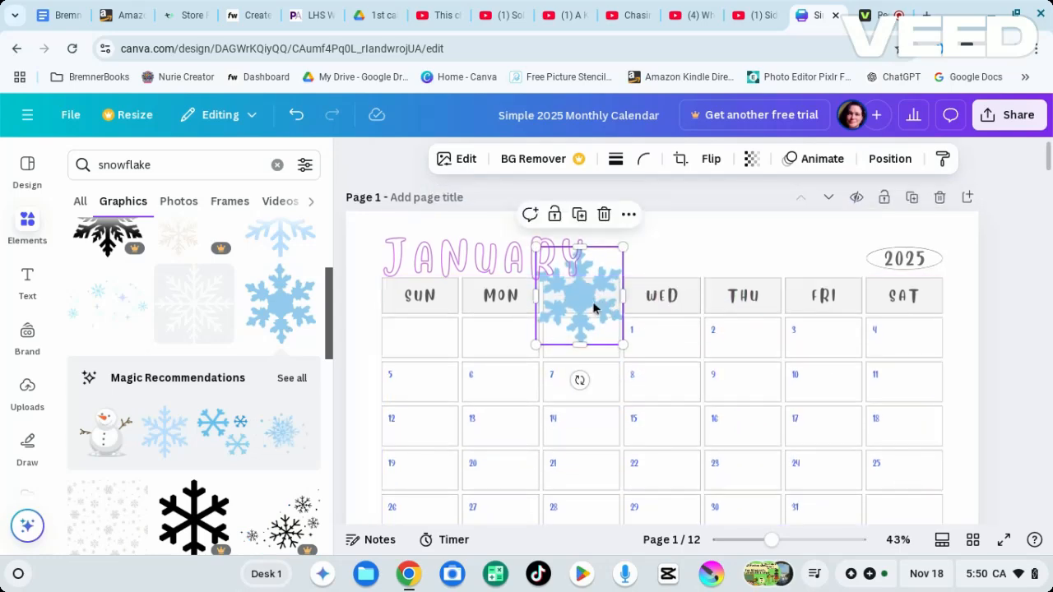
drag(609, 294, 660, 265)
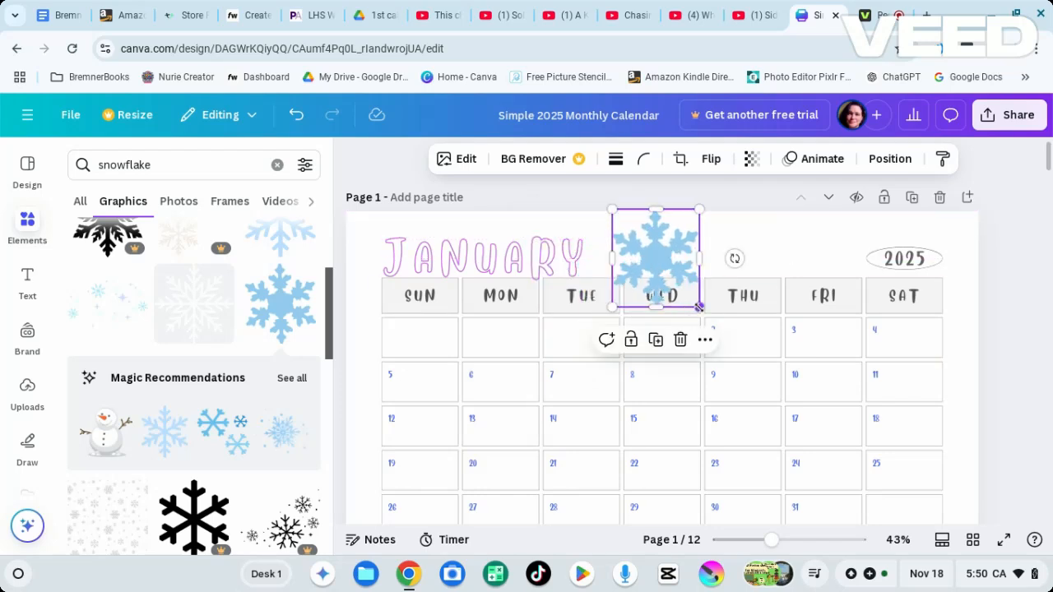
drag(698, 307, 617, 246)
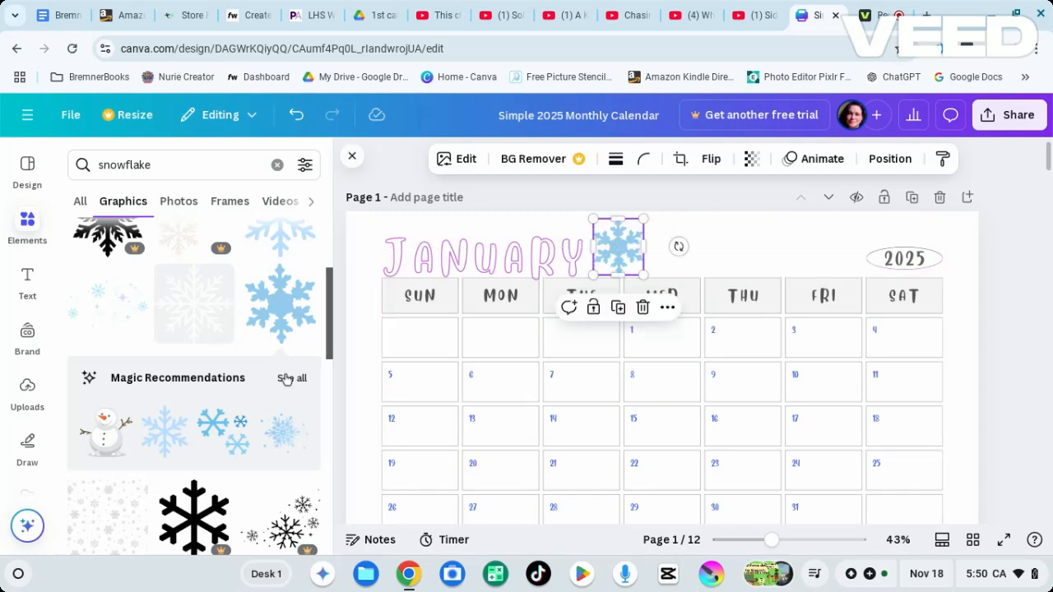
Look through the remaining snowflake graphics for other free designs that could suit the January page
scroll(177, 411, down, 2)
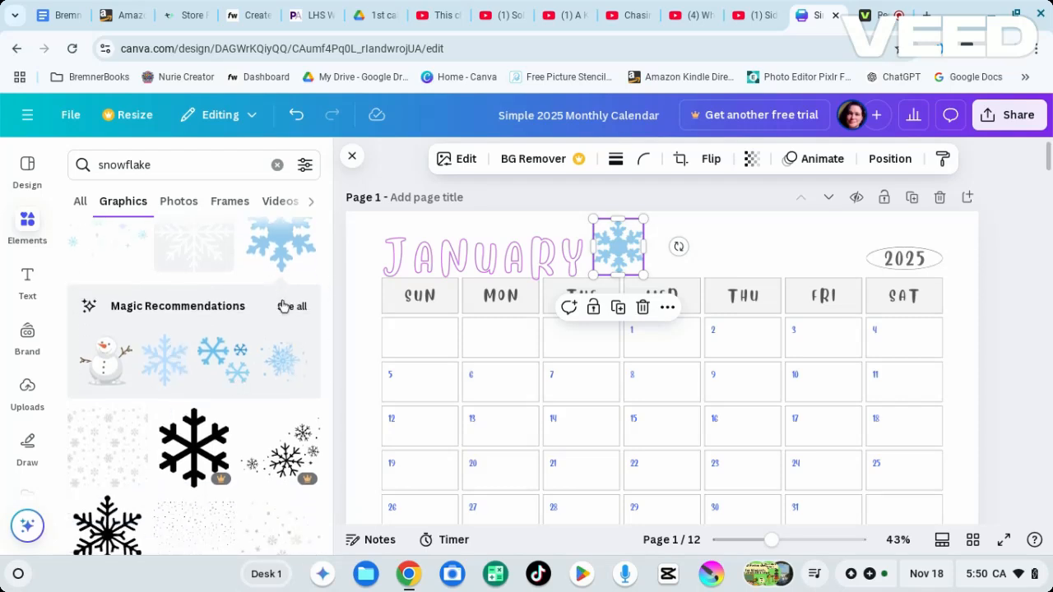
scroll(165, 395, down, 7)
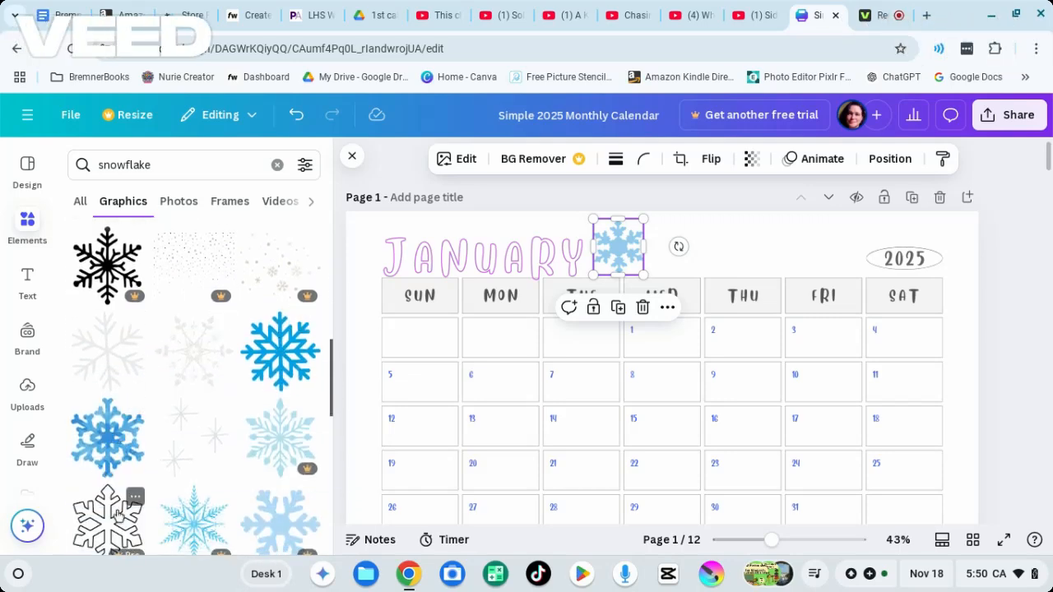
scroll(117, 507, down, 2)
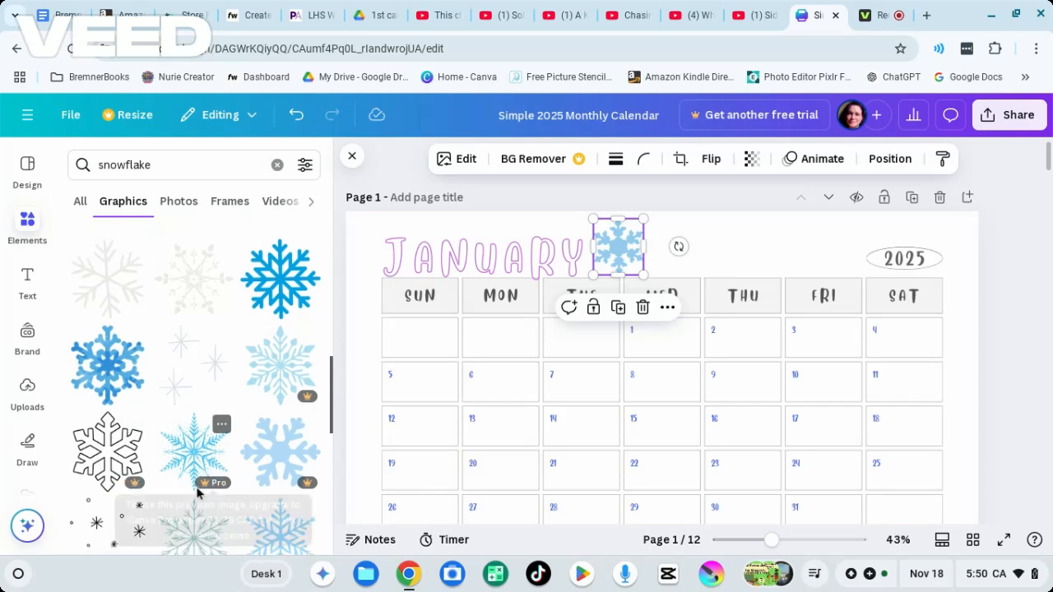
scroll(207, 486, down, 3)
scroll(212, 468, down, 4)
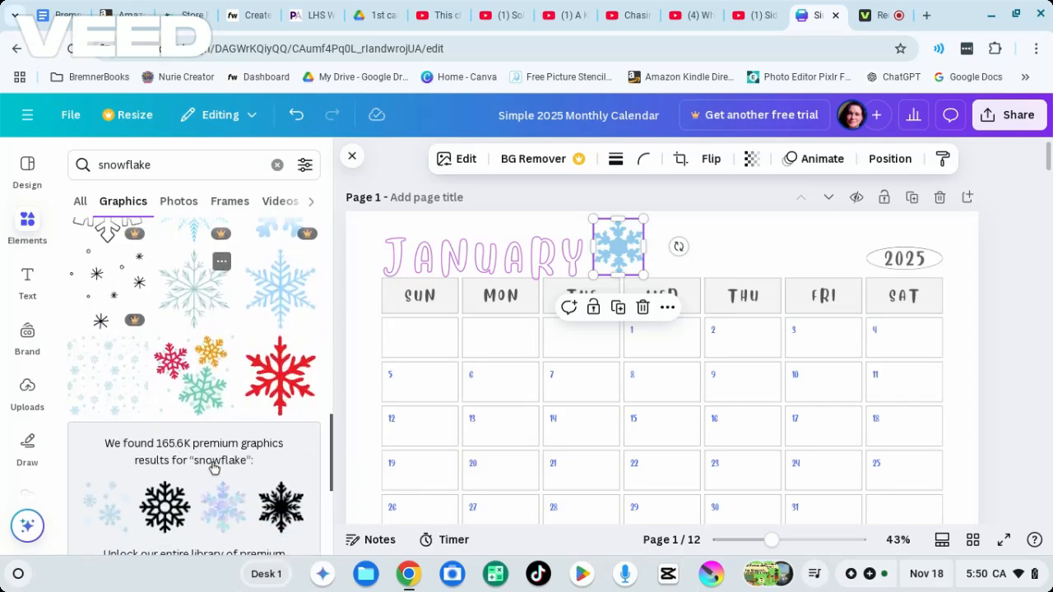
scroll(212, 468, up, 2)
scroll(212, 467, up, 6)
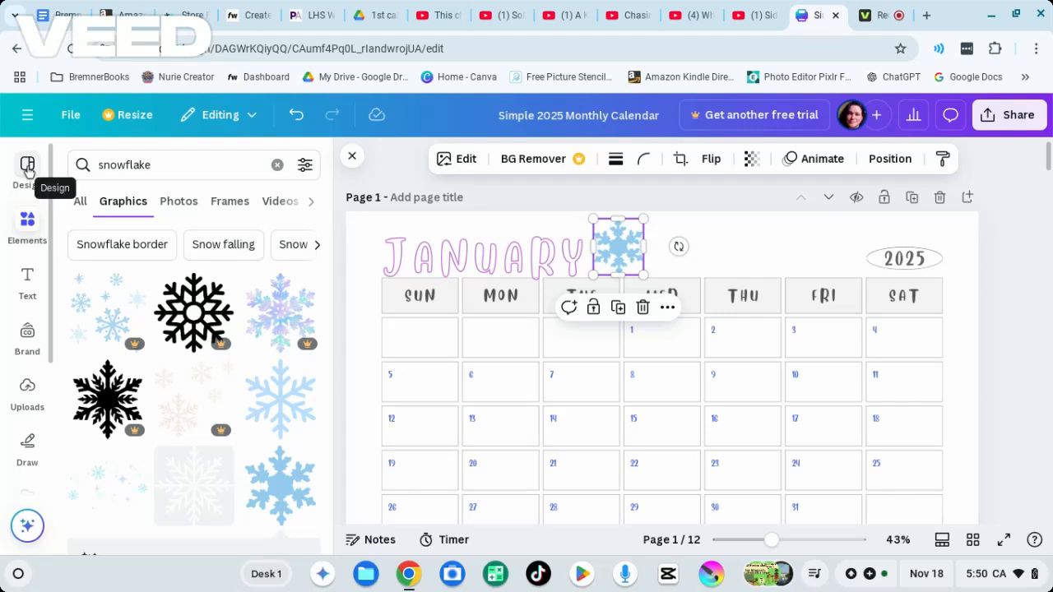
Search for "snowflake lineart" with the quick actions assistant
click(26, 527)
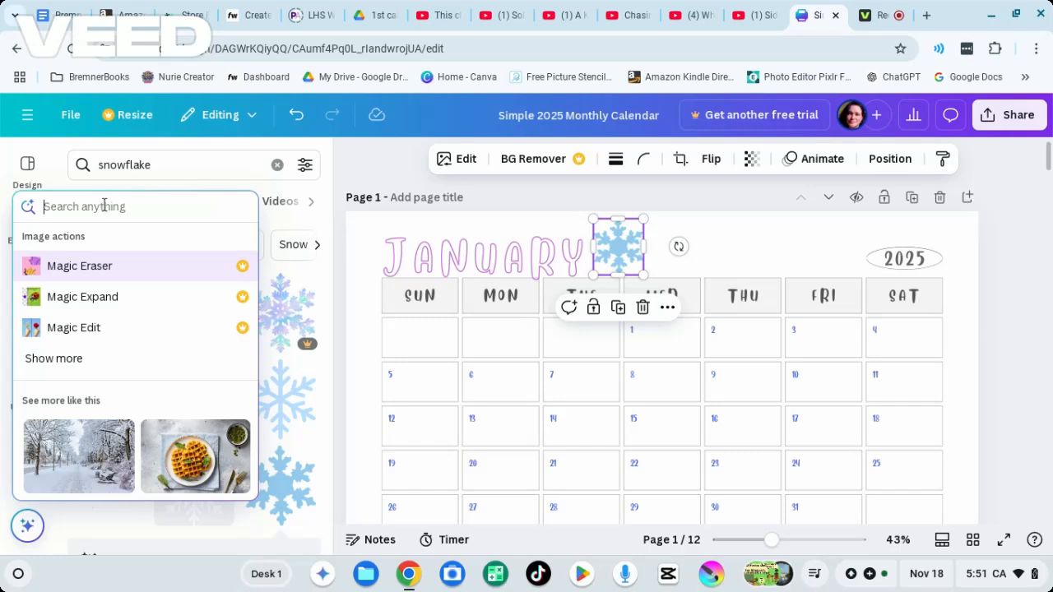
text(snowfla)
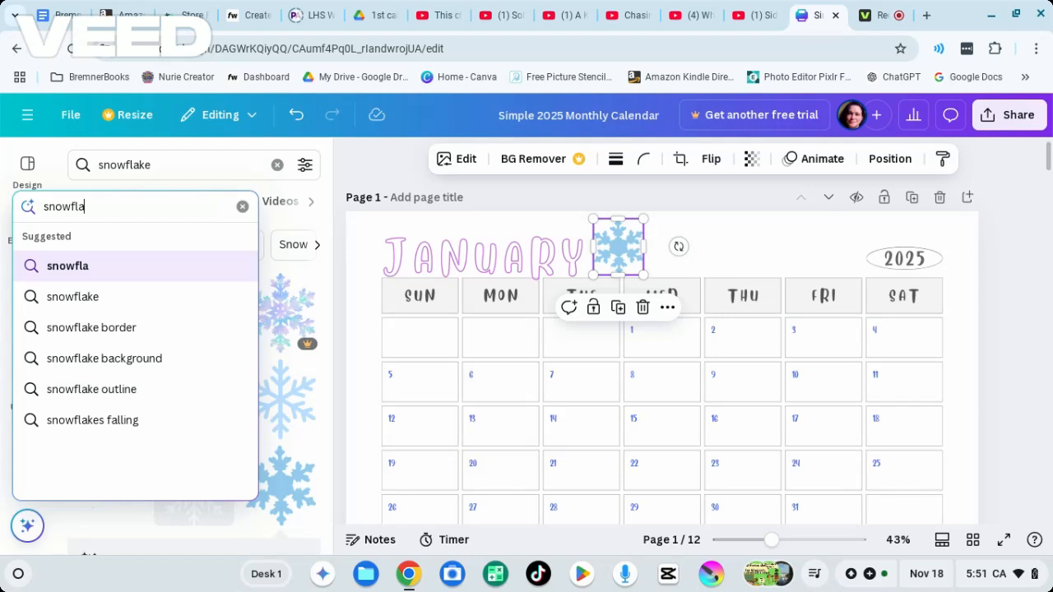
text(ke lineart)
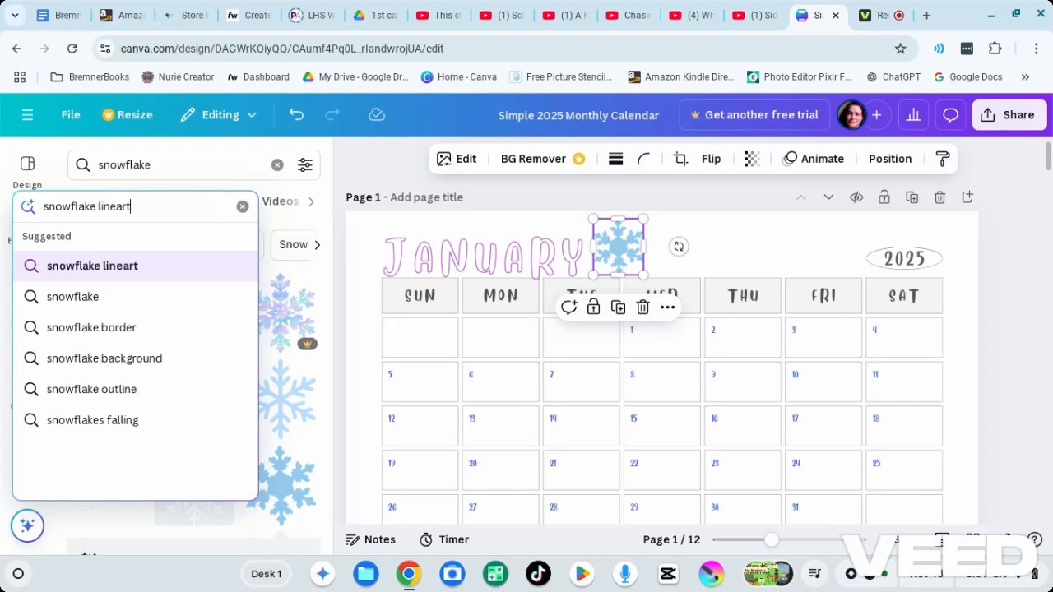
key(Return)
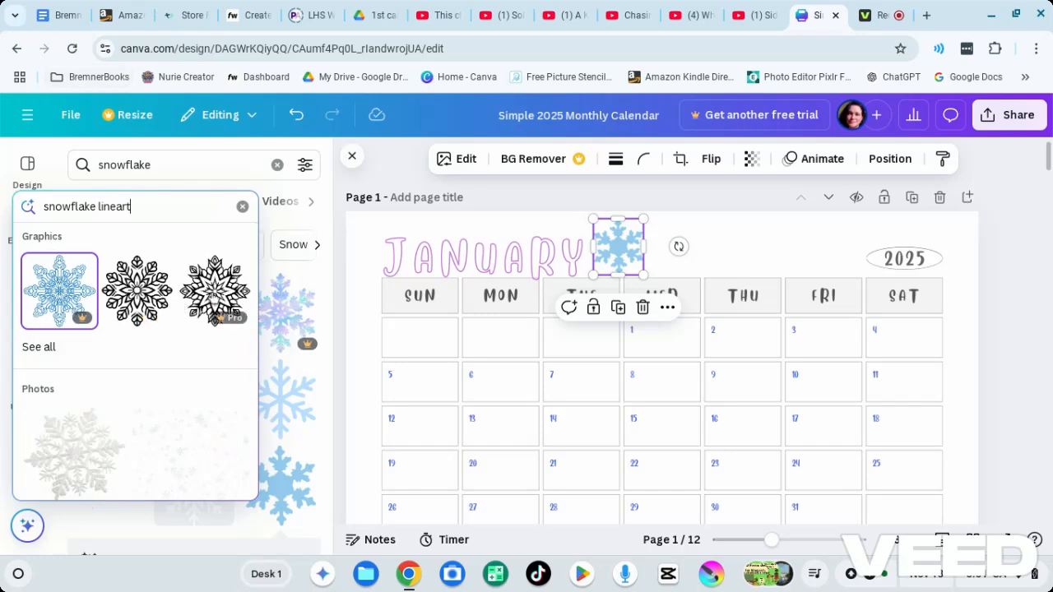
Go through the "snowflake lineart" results and choose to create it using Magic Media
scroll(153, 365, down, 3)
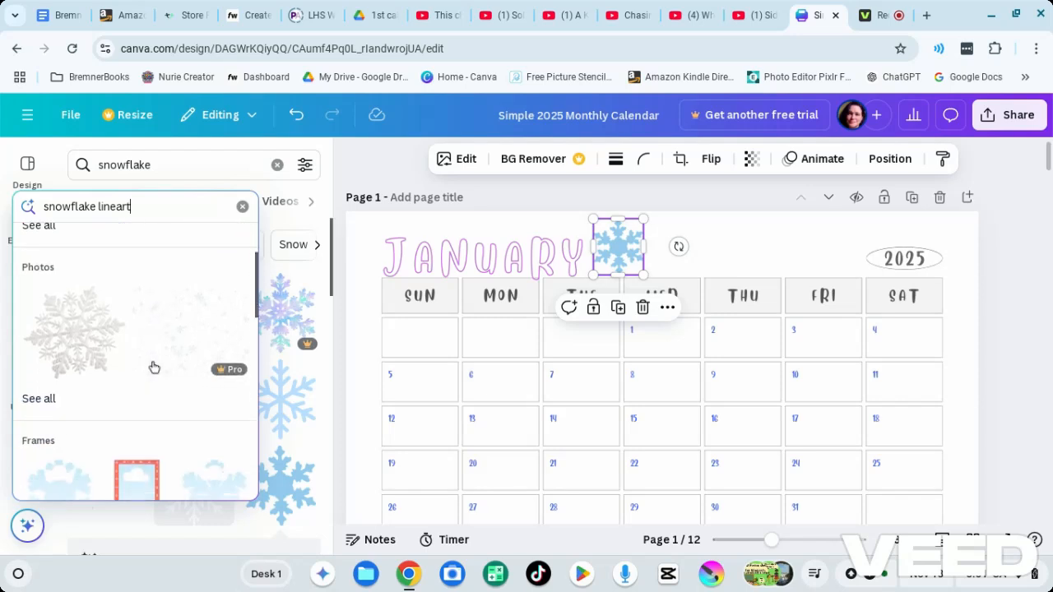
scroll(153, 365, down, 1)
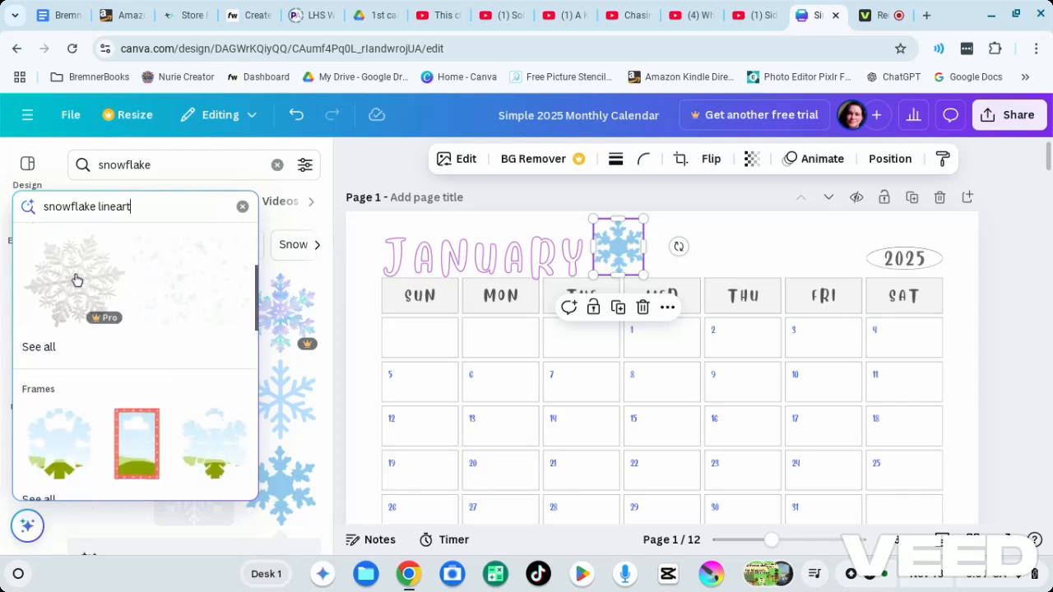
scroll(167, 440, down, 3)
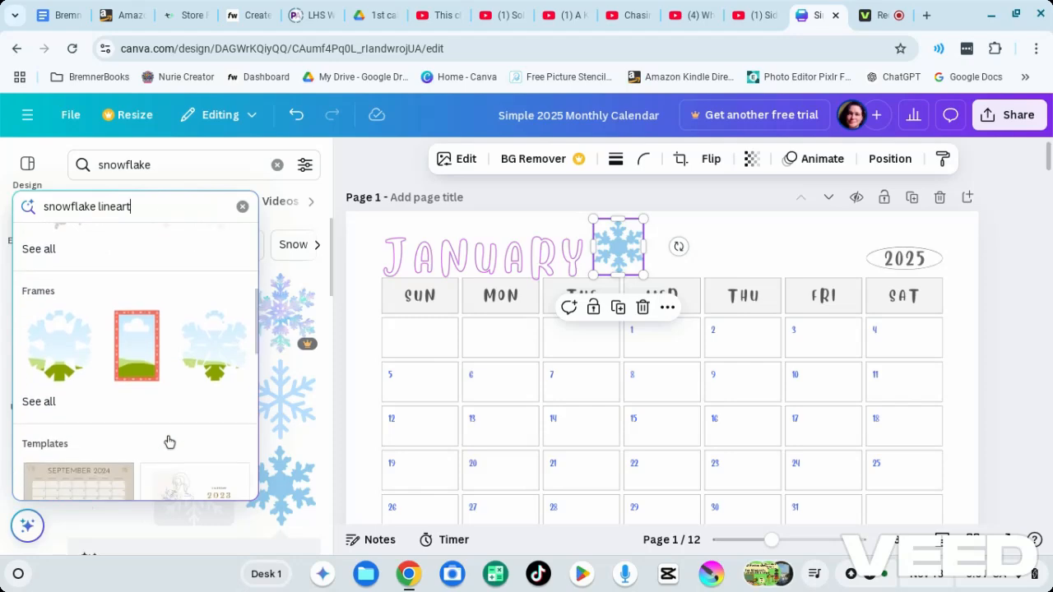
scroll(167, 439, down, 8)
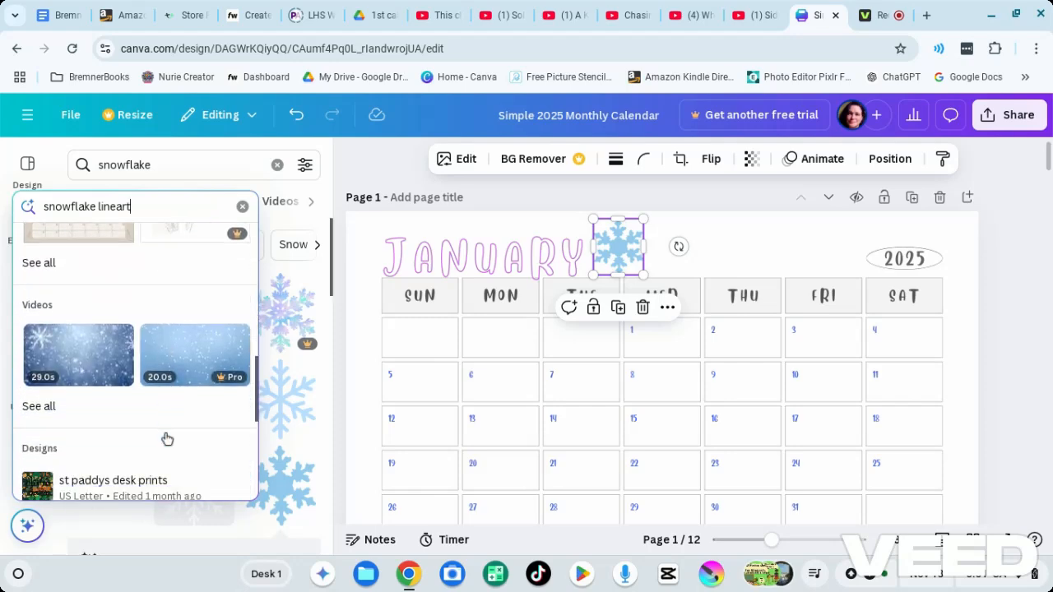
scroll(167, 439, down, 5)
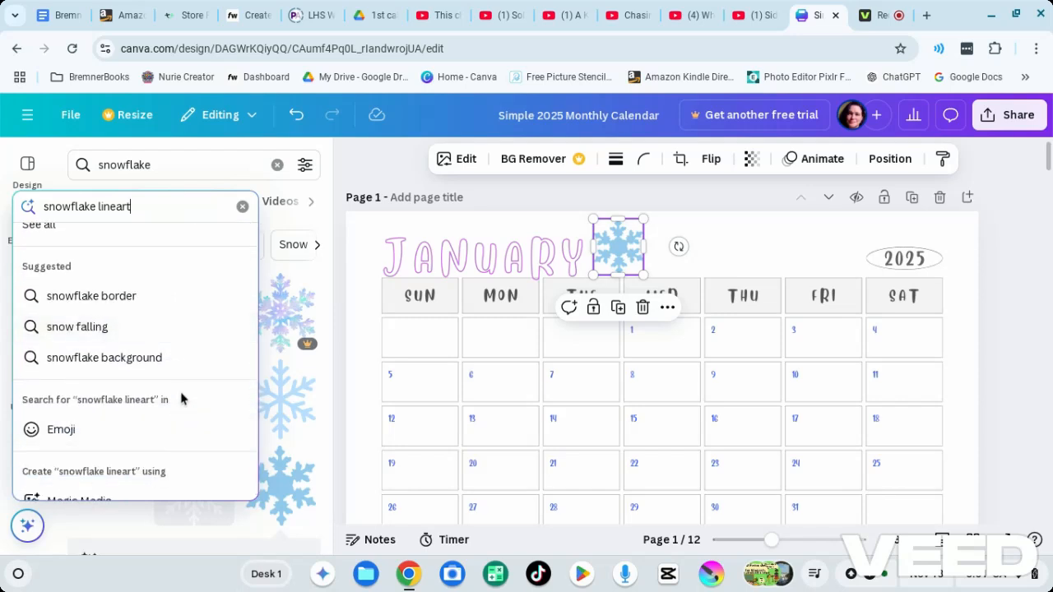
scroll(183, 385, down, 1)
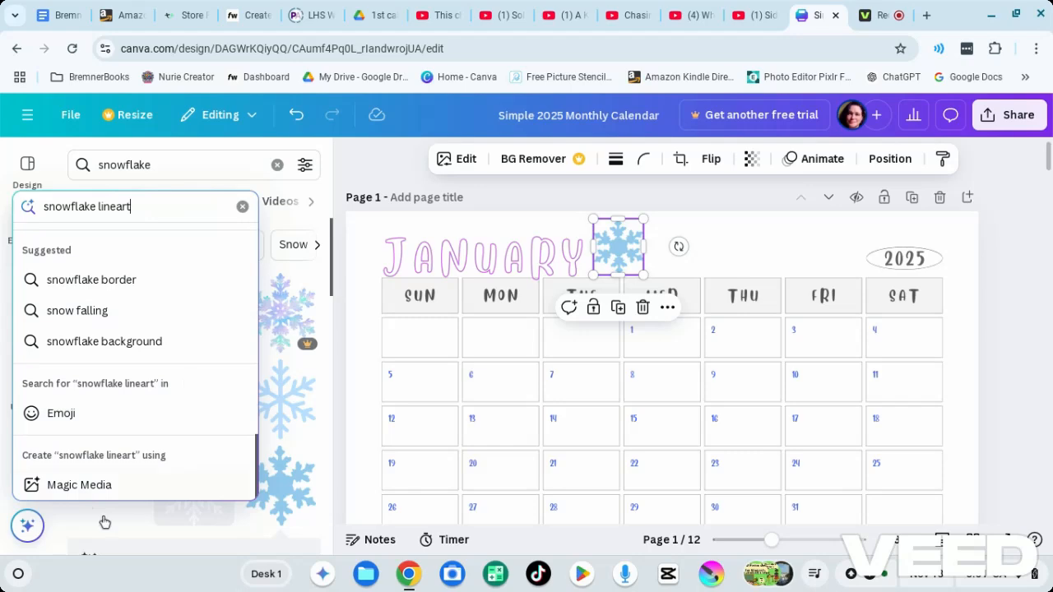
click(85, 486)
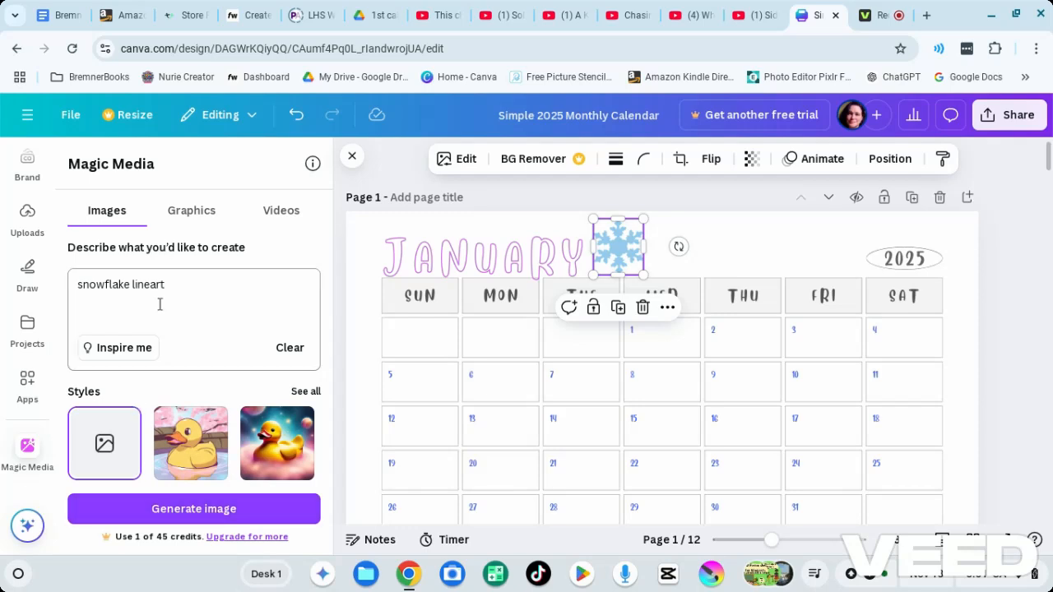
Extend the image prompt to "snowflake lineart different sizes" and generate the images with no style applied
scroll(240, 362, down, 3)
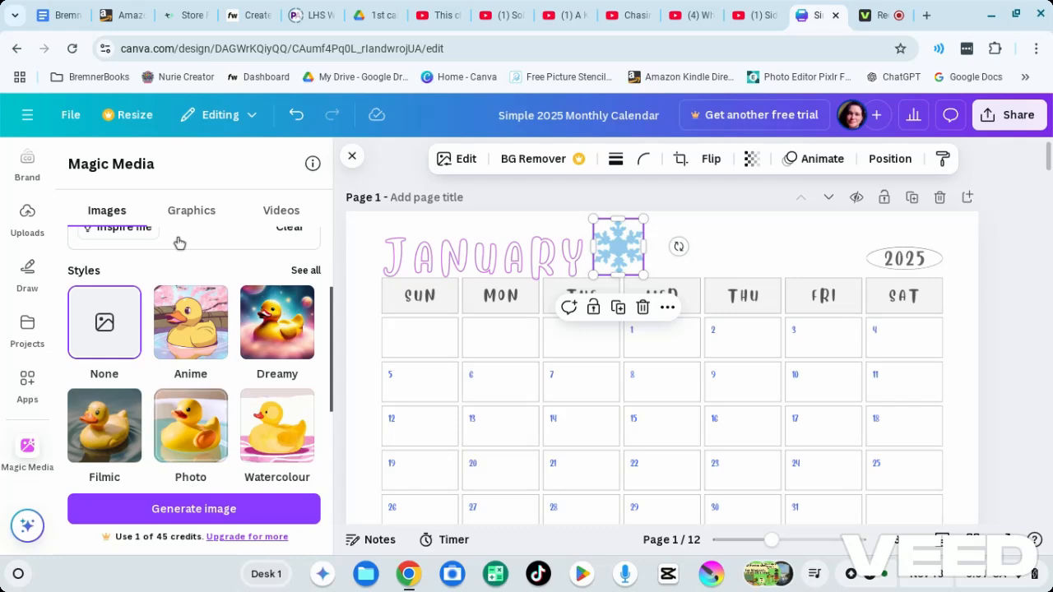
scroll(203, 279, up, 3)
click(201, 292)
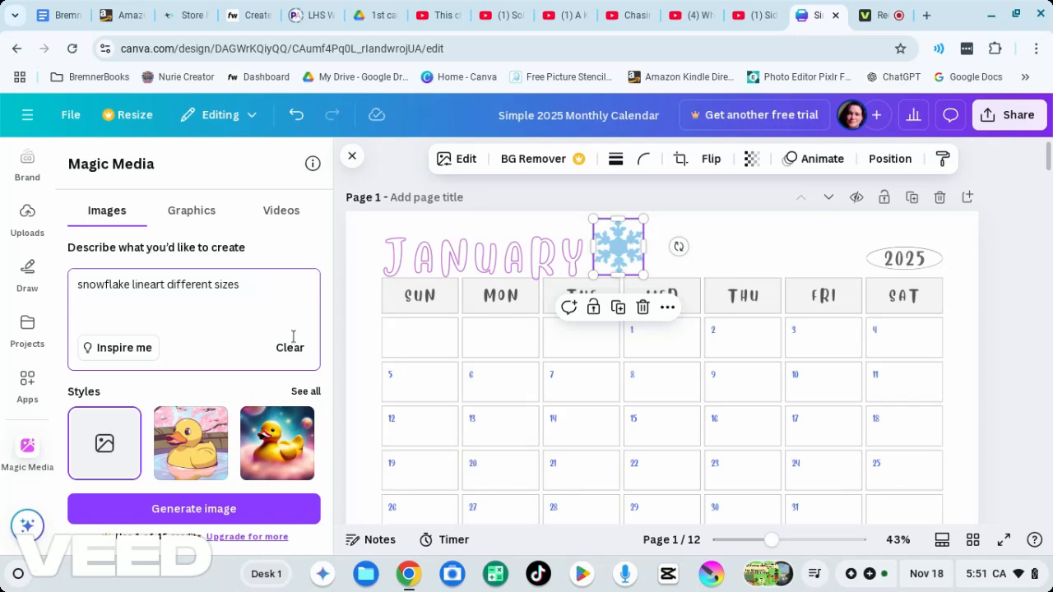
click(210, 518)
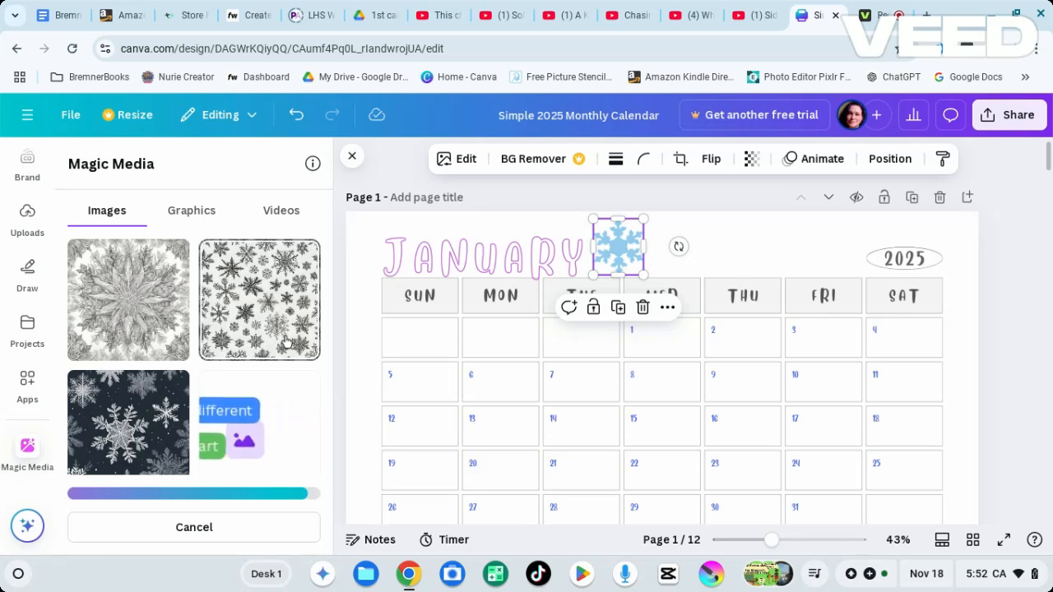
Replace the running generation with a new one using the prompt "snowflake lineart different sizes clipart" and review the images
click(194, 529)
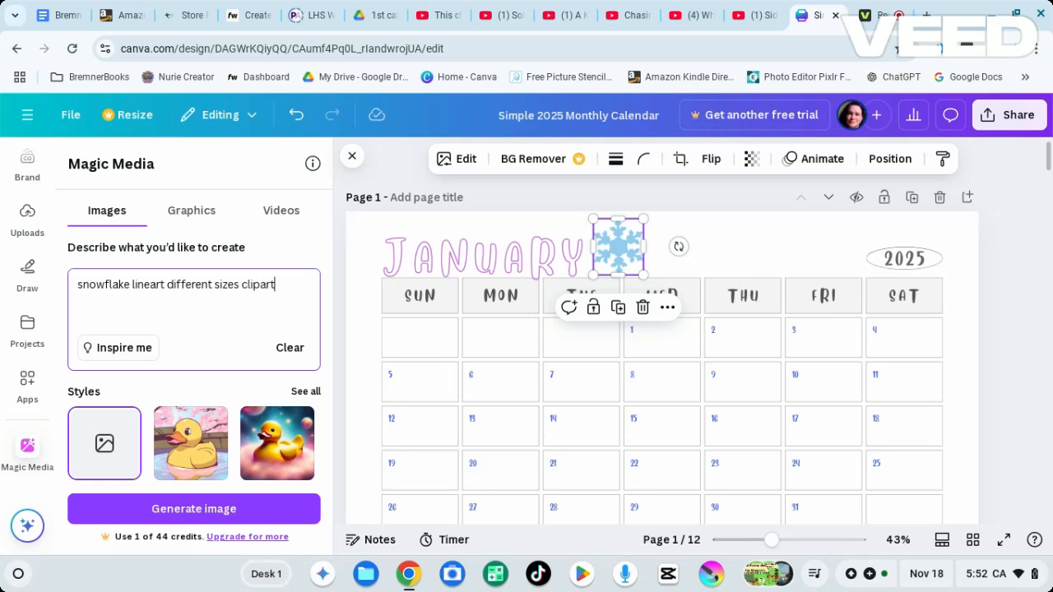
click(216, 508)
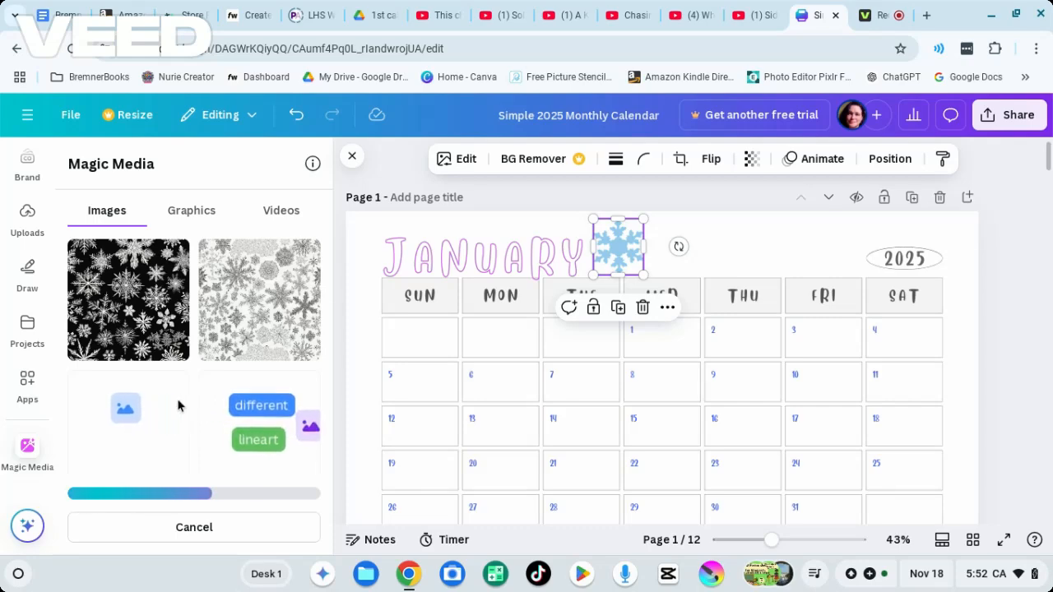
scroll(178, 404, down, 1)
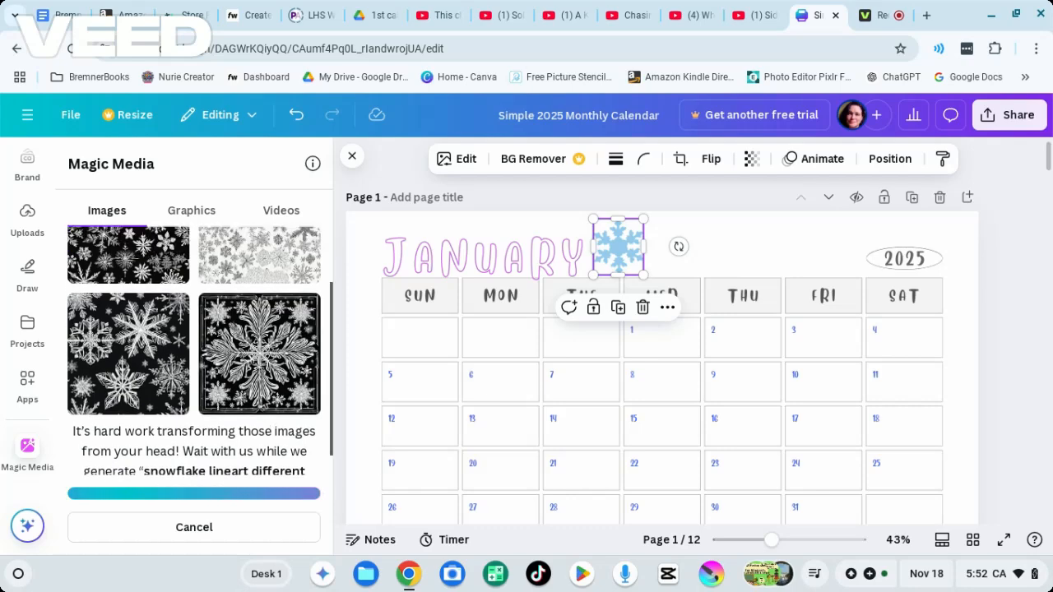
scroll(262, 401, down, 3)
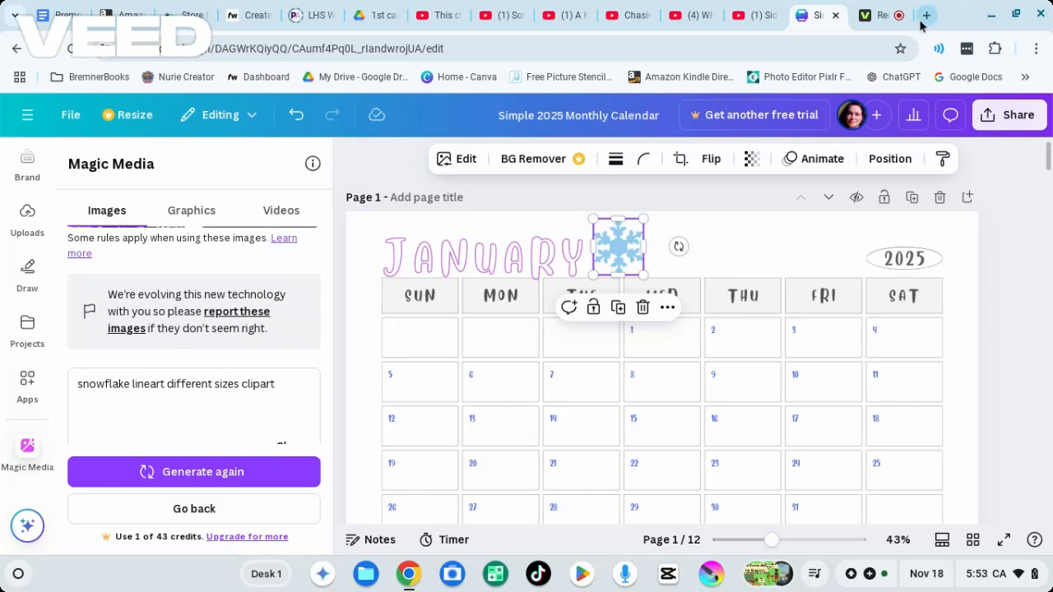
Open the Pixabay website in a new browser tab
key(ctrl+t)
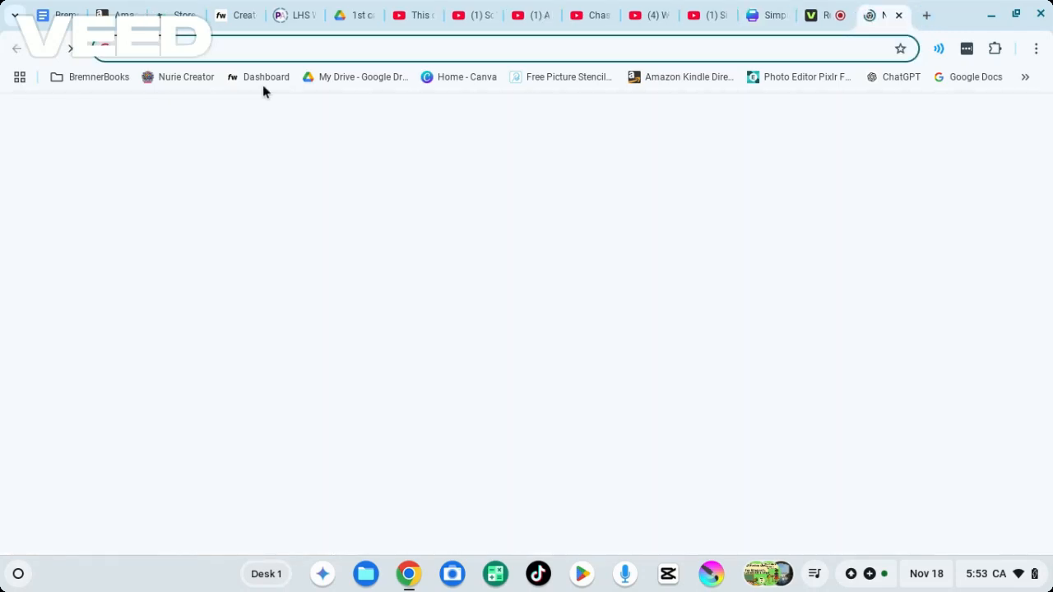
click(103, 77)
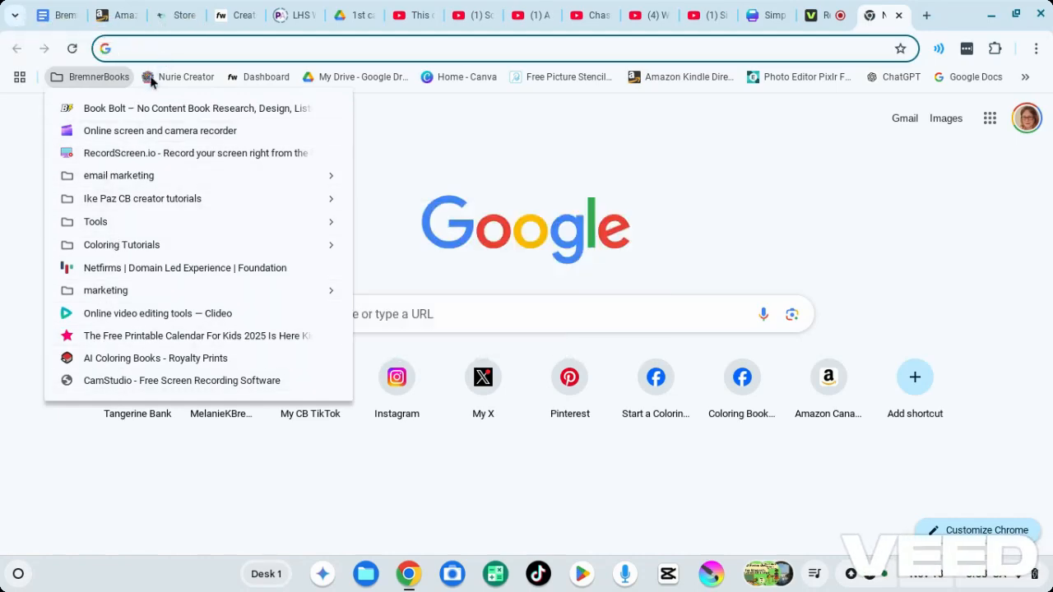
mouse_move(228, 227)
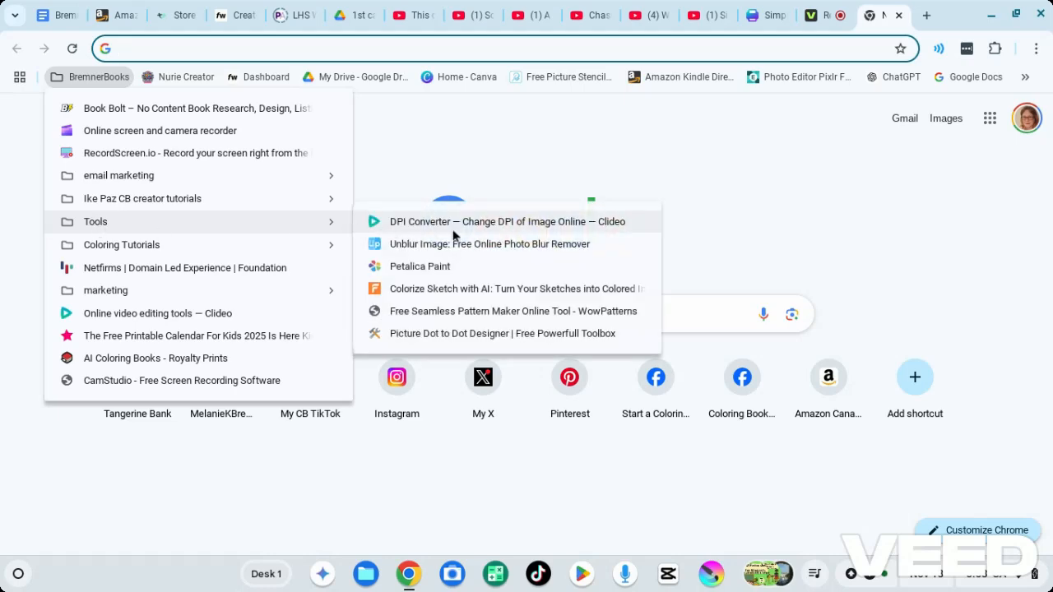
click(320, 51)
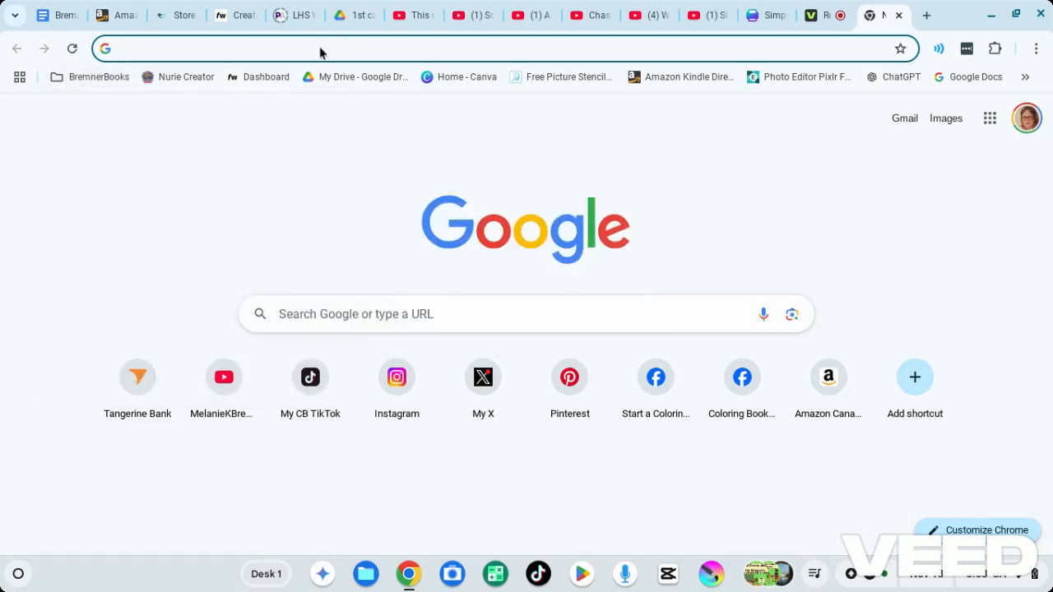
click(319, 49)
text(pixabay)
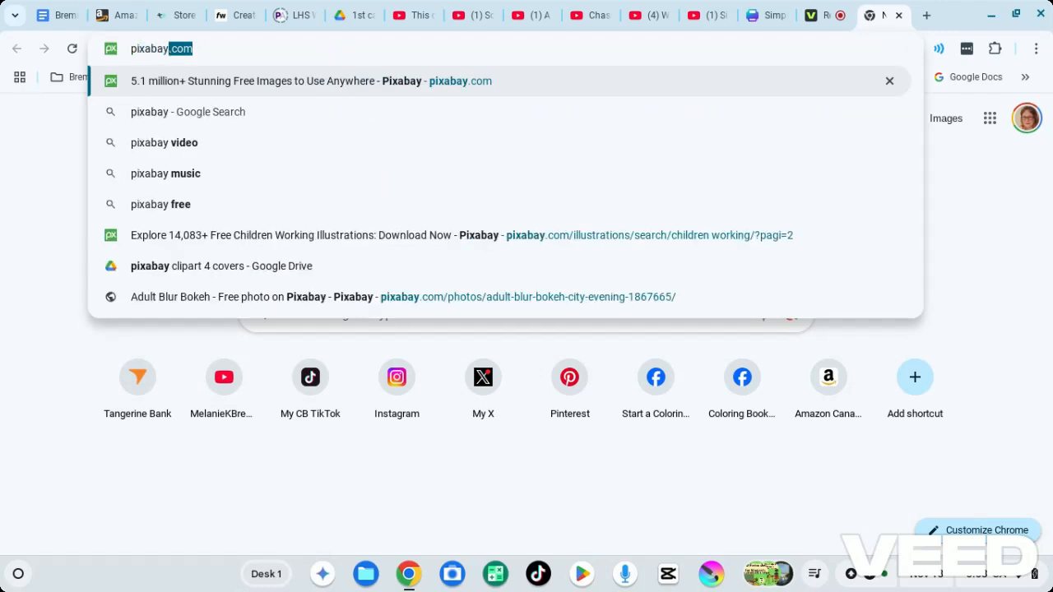
key(Return)
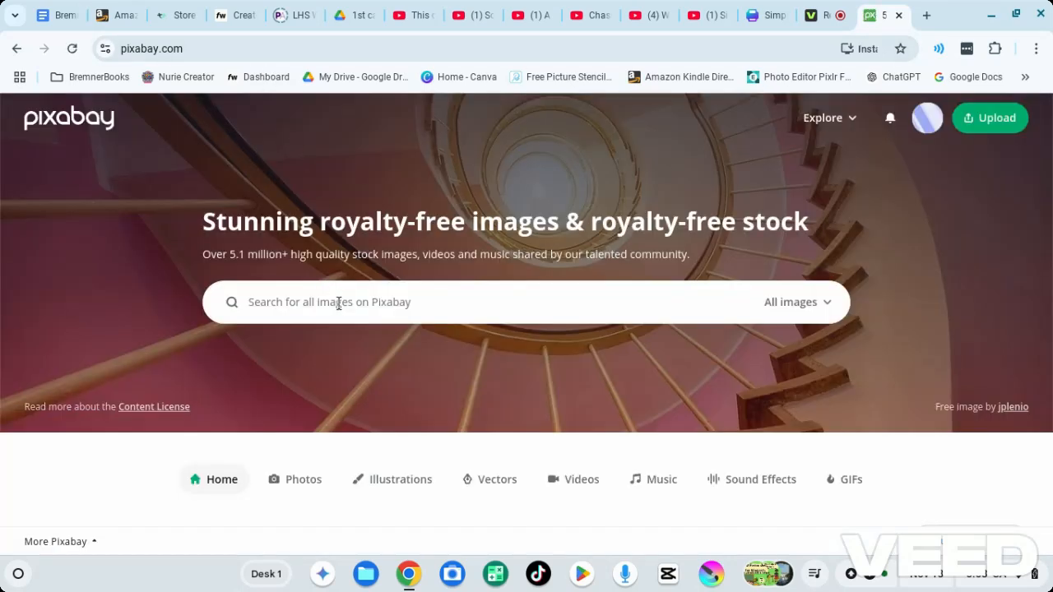
Search all images on Pixabay for "snowflakes lineart"
click(338, 303)
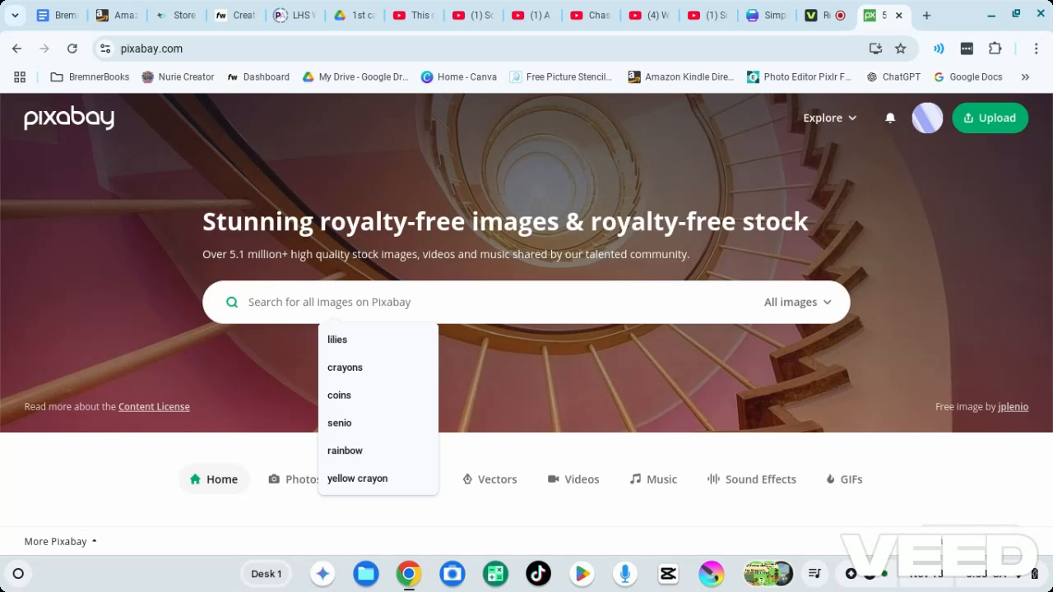
text(snowfla)
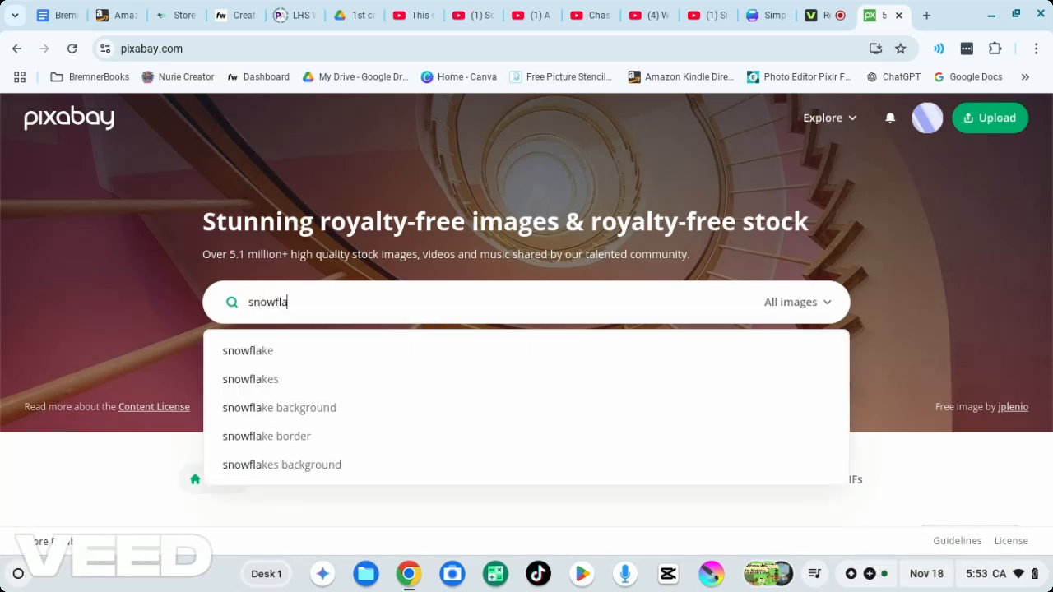
text(kes )
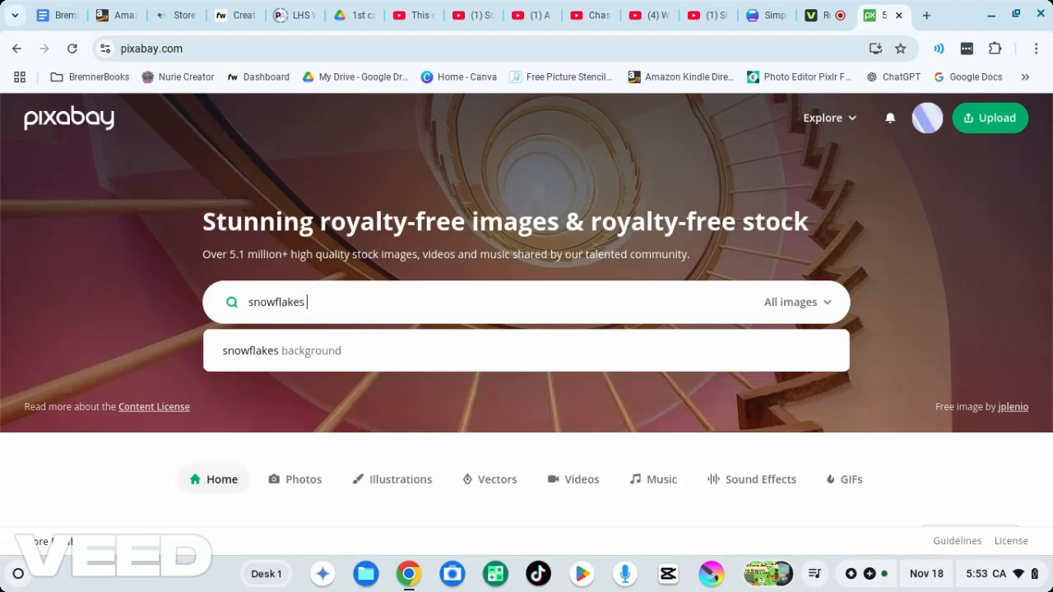
text(lineart)
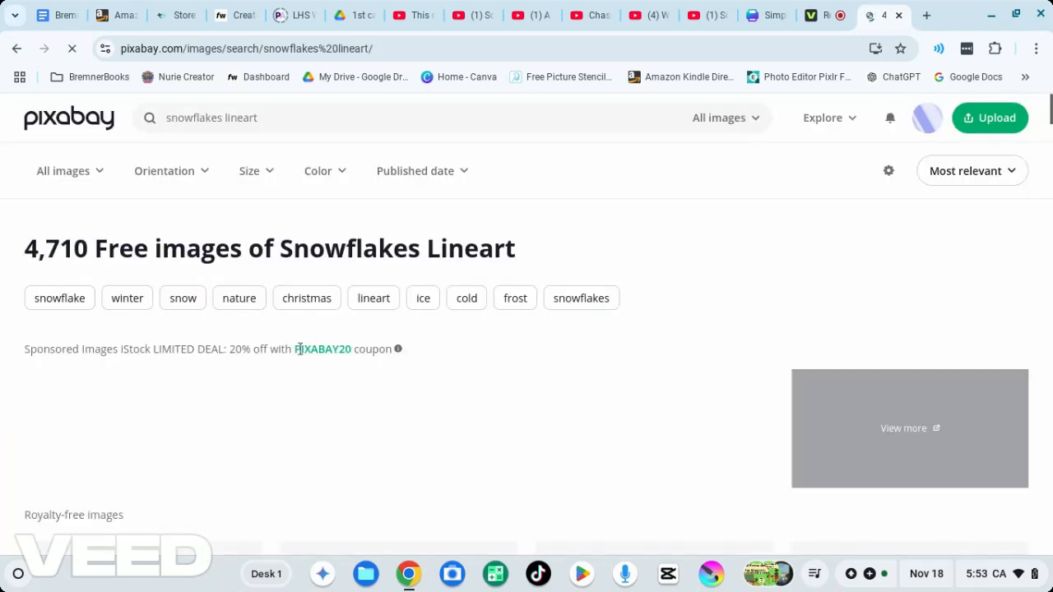
Restrict the "snowflakes lineart" results to Illustrations
scroll(19, 423, down, 1)
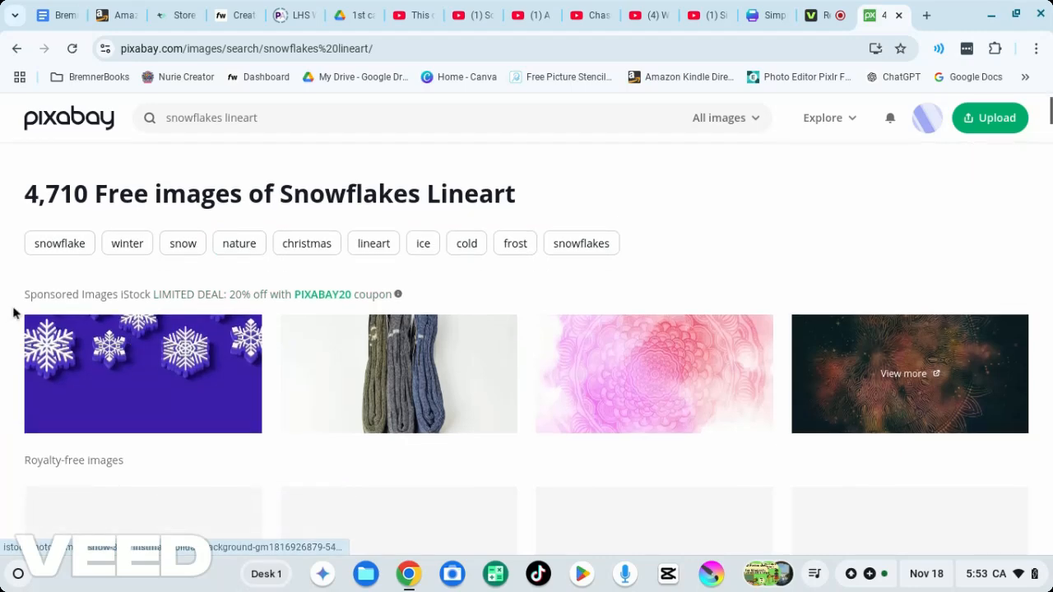
scroll(125, 212, up, 1)
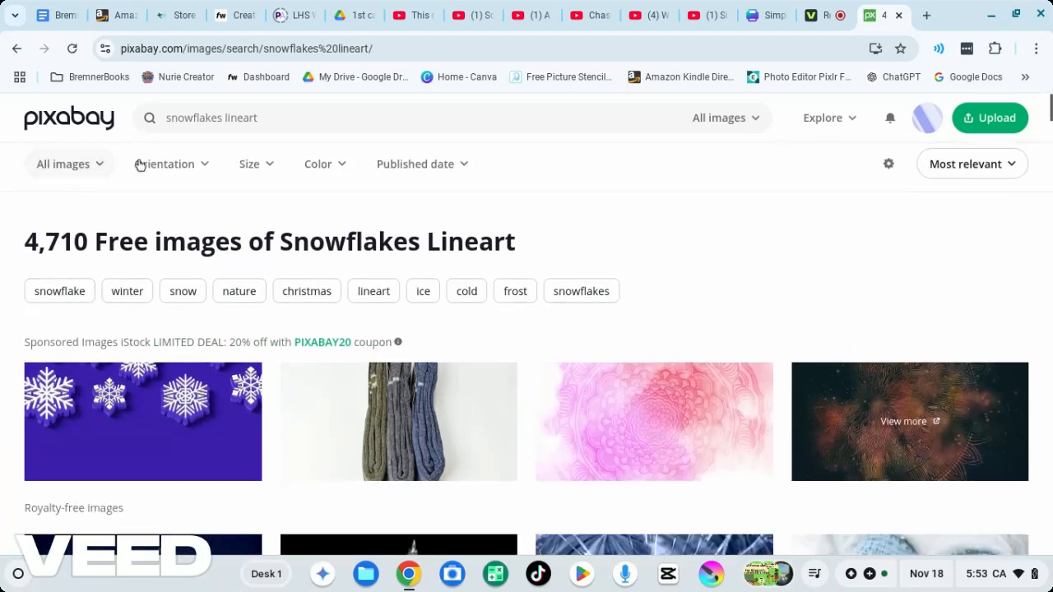
click(55, 172)
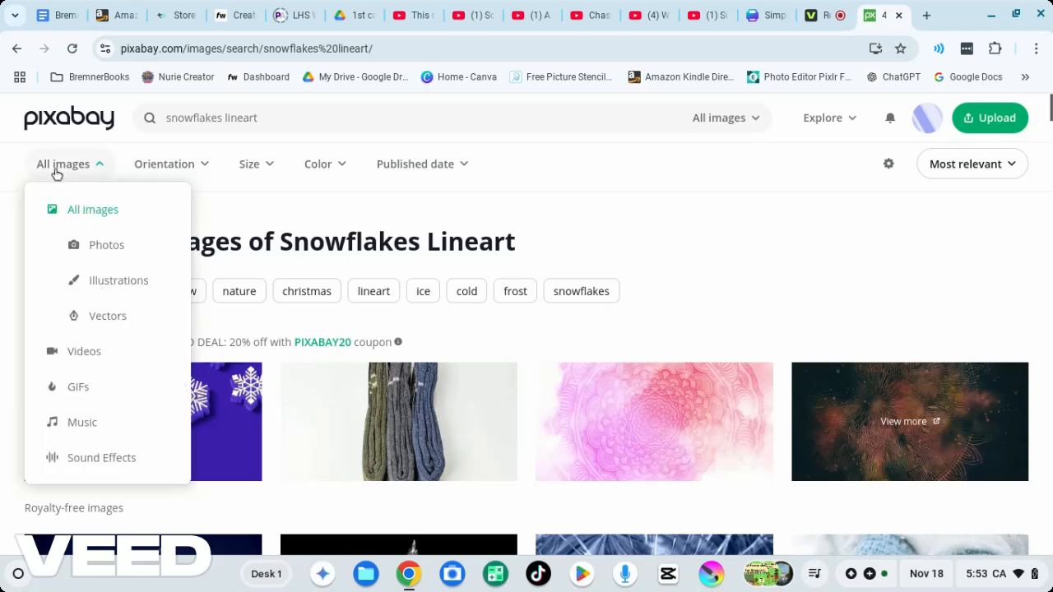
click(124, 287)
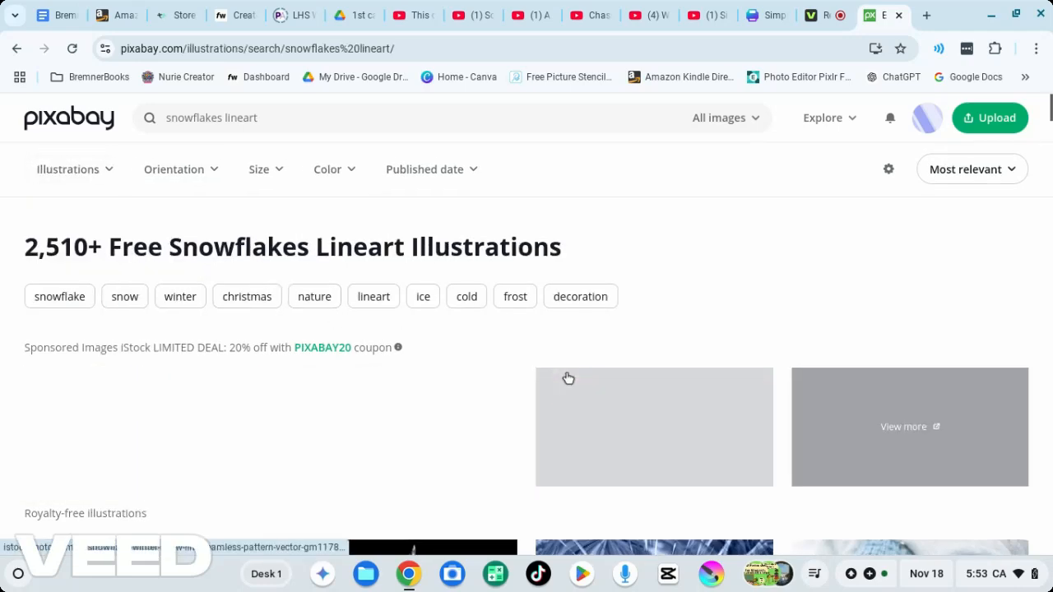
Find the tilted black-outlined snowflake with thin branches in the illustration results and open its page in a new tab
scroll(569, 380, down, 2)
scroll(568, 379, down, 3)
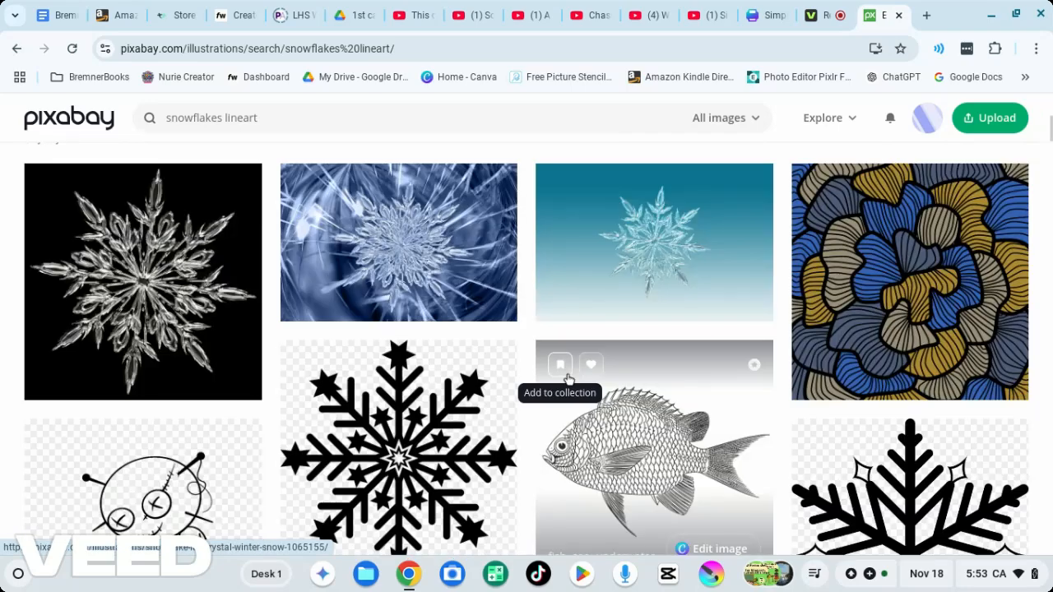
scroll(567, 379, down, 3)
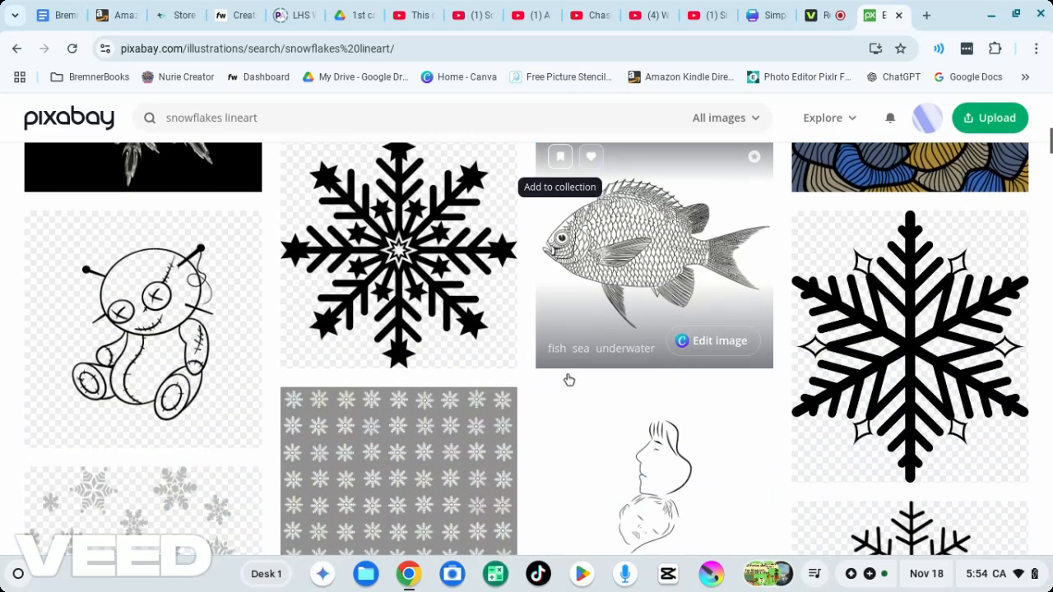
scroll(567, 379, down, 3)
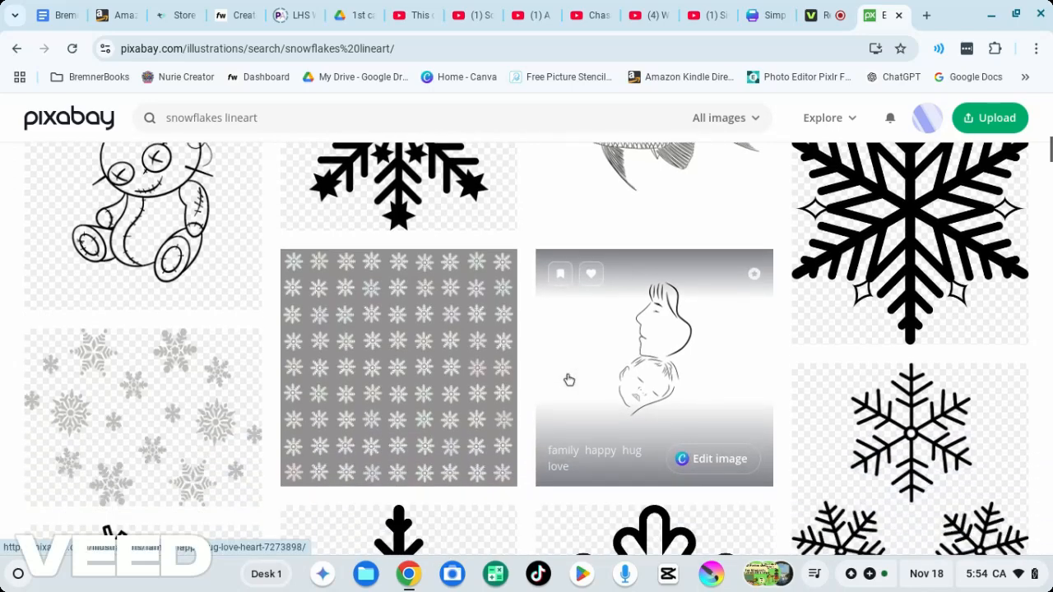
scroll(568, 379, down, 3)
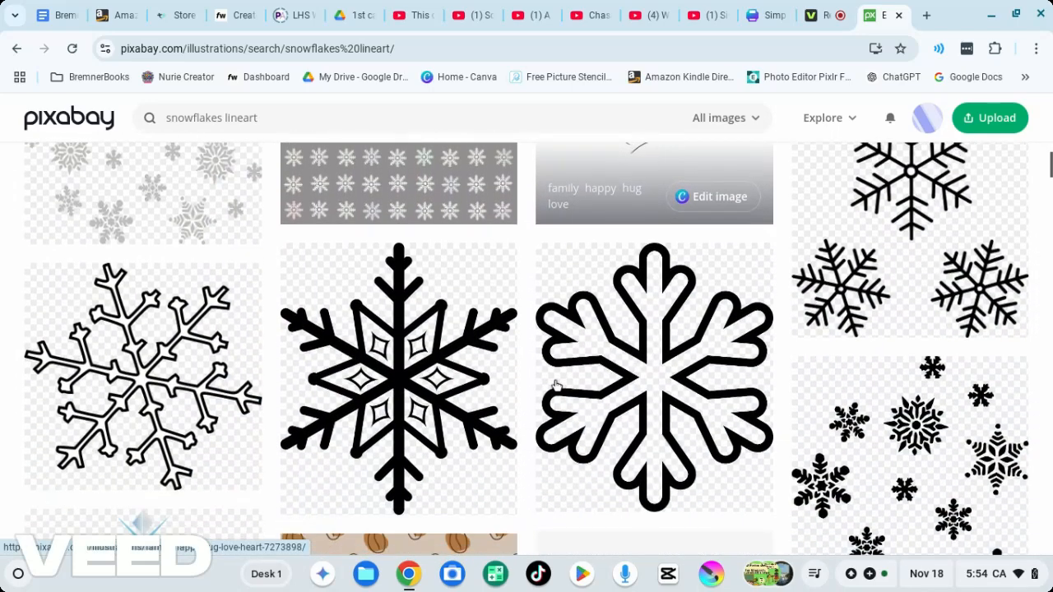
right_click(135, 341)
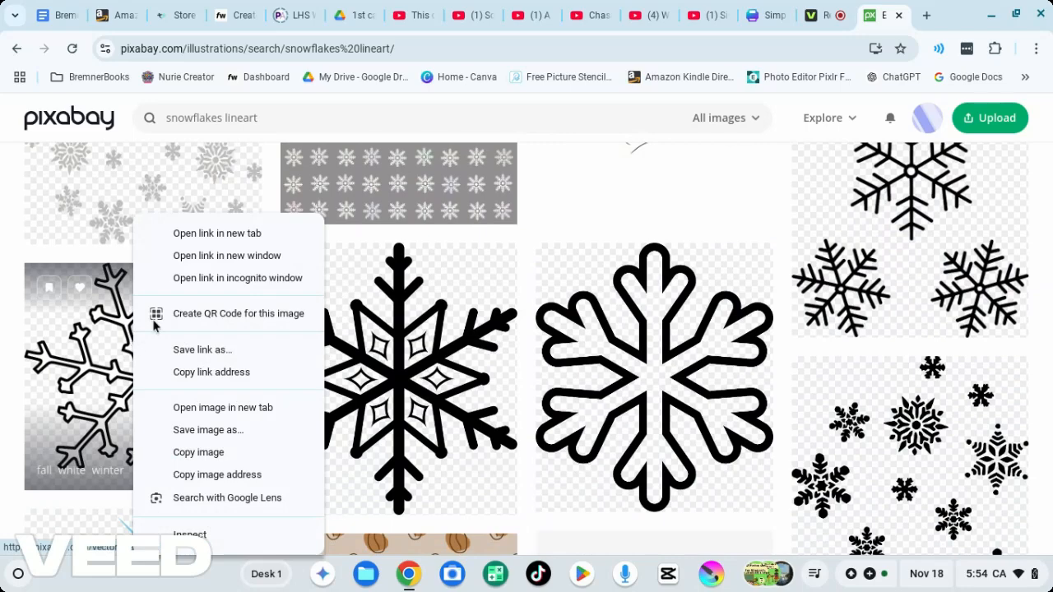
click(221, 240)
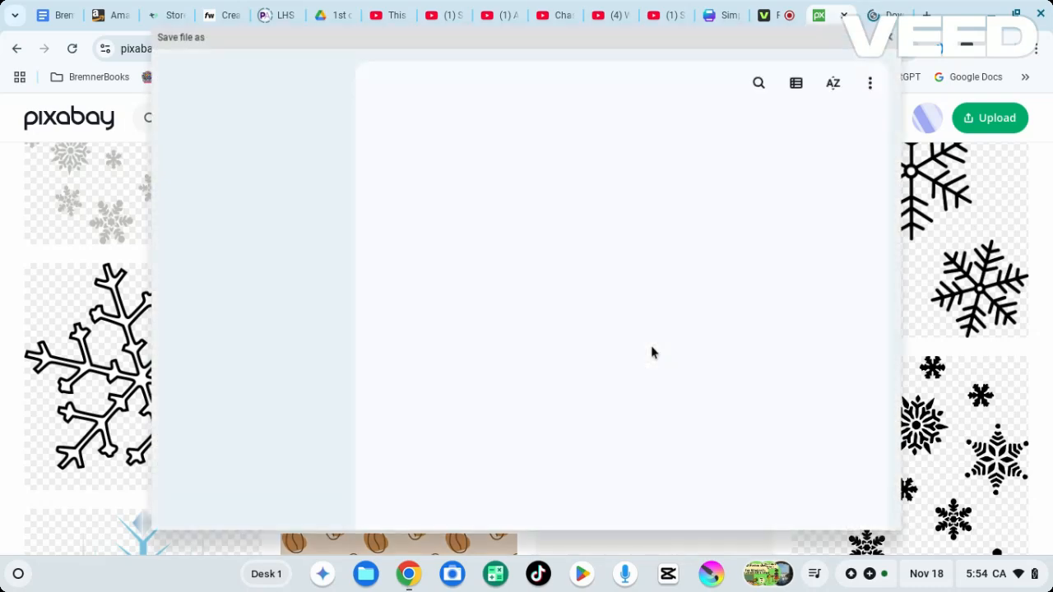
Dismiss the file-saving dialog and open the thick black-outlined snowflake with rounded branches in a new tab
right_click(651, 345)
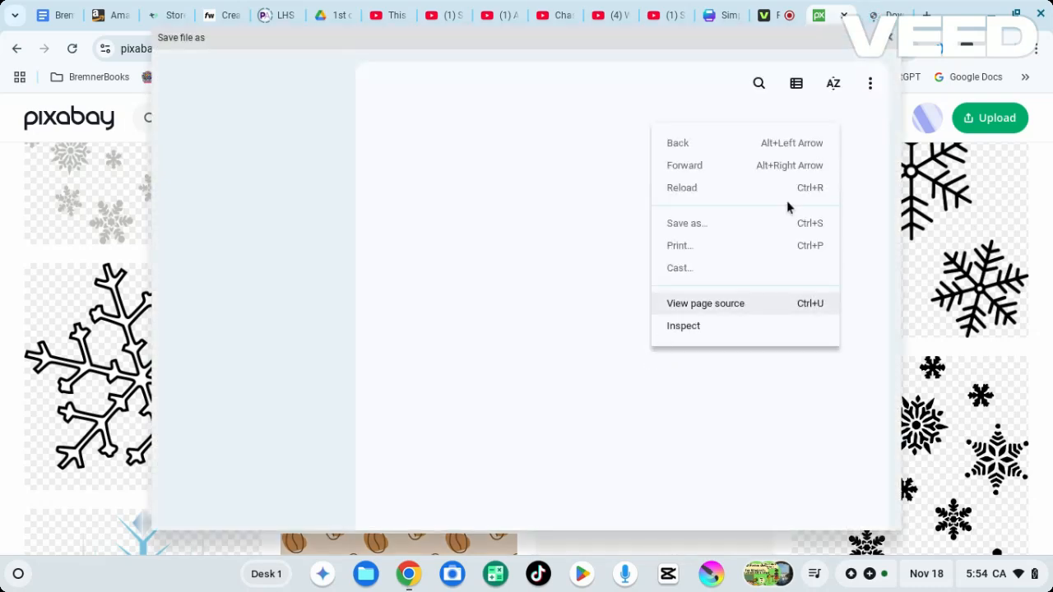
key(Escape)
key(Escape)
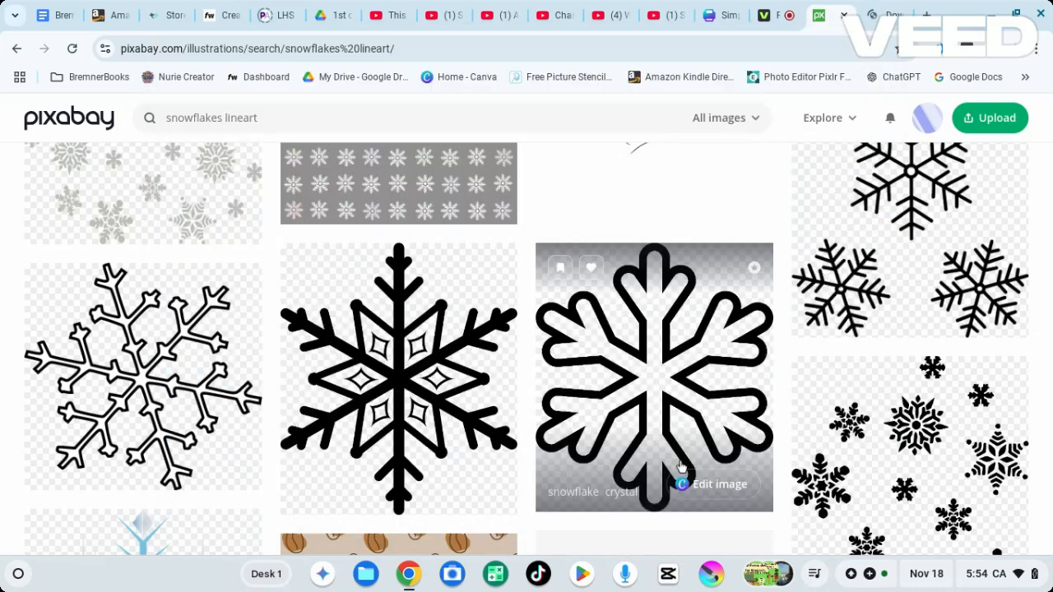
right_click(665, 374)
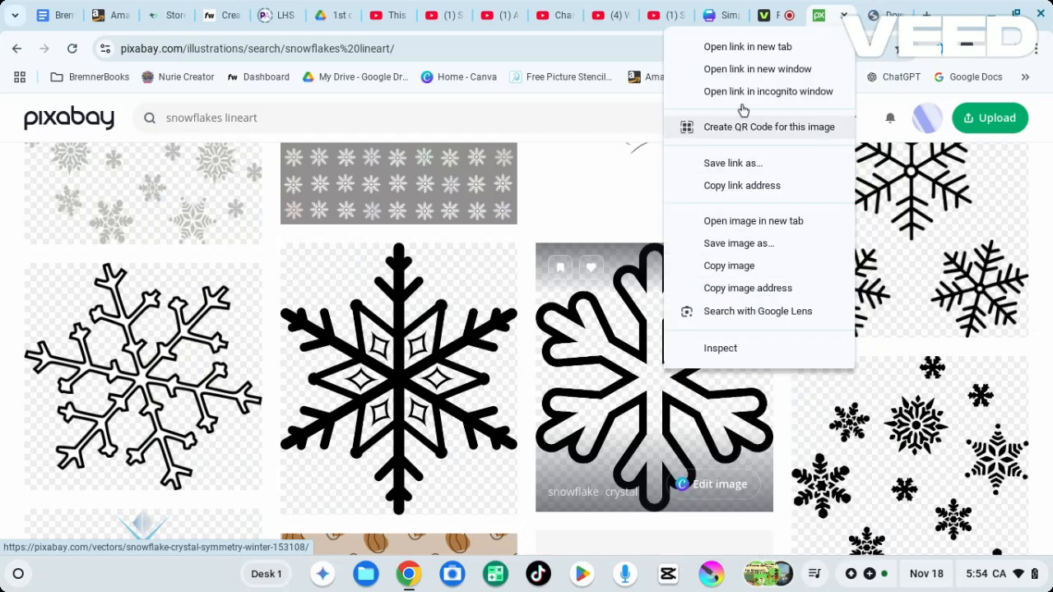
click(724, 50)
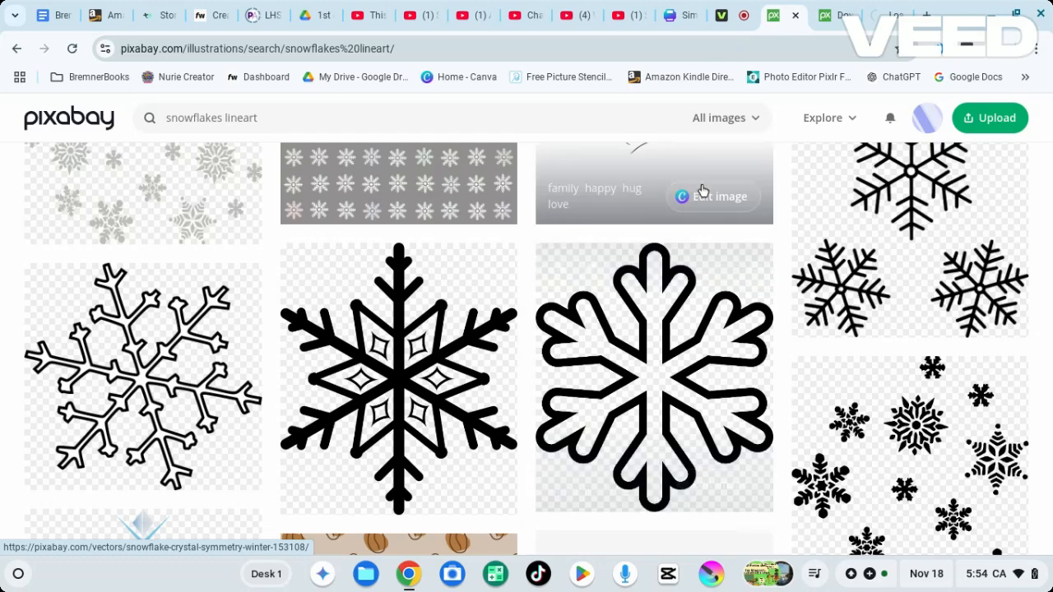
Find the light blue outlined snowflake with a hexagonal center further down the results and open it in a new tab
scroll(702, 189, down, 4)
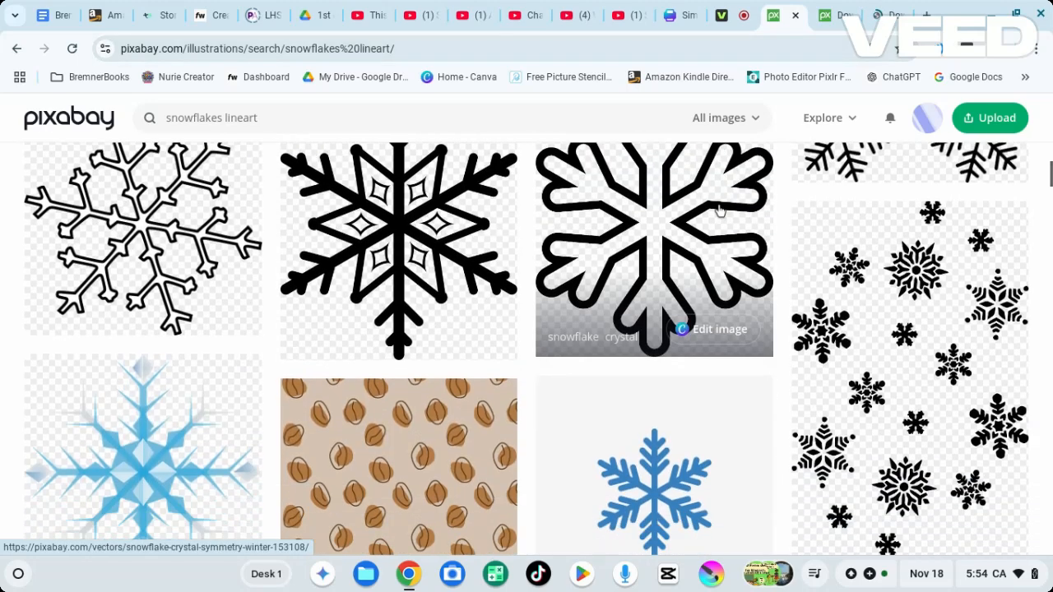
scroll(719, 211, down, 3)
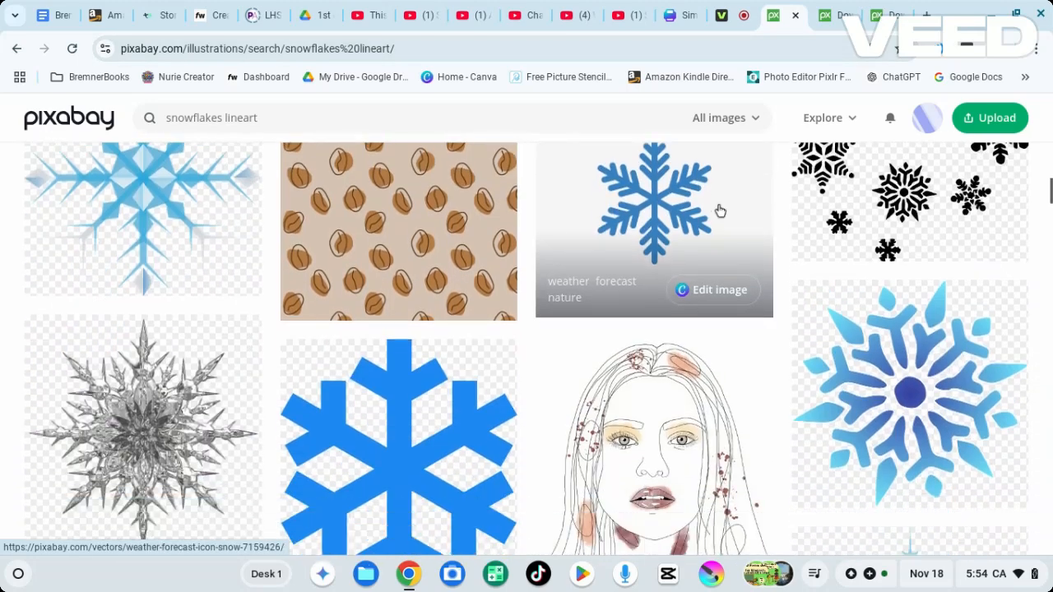
scroll(719, 210, down, 4)
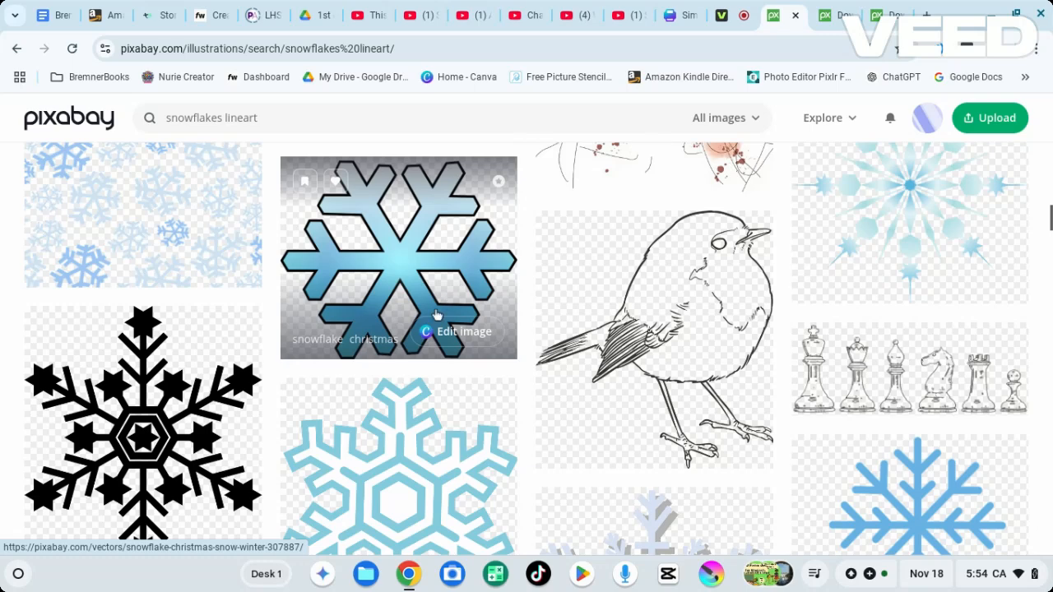
scroll(435, 315, up, 1)
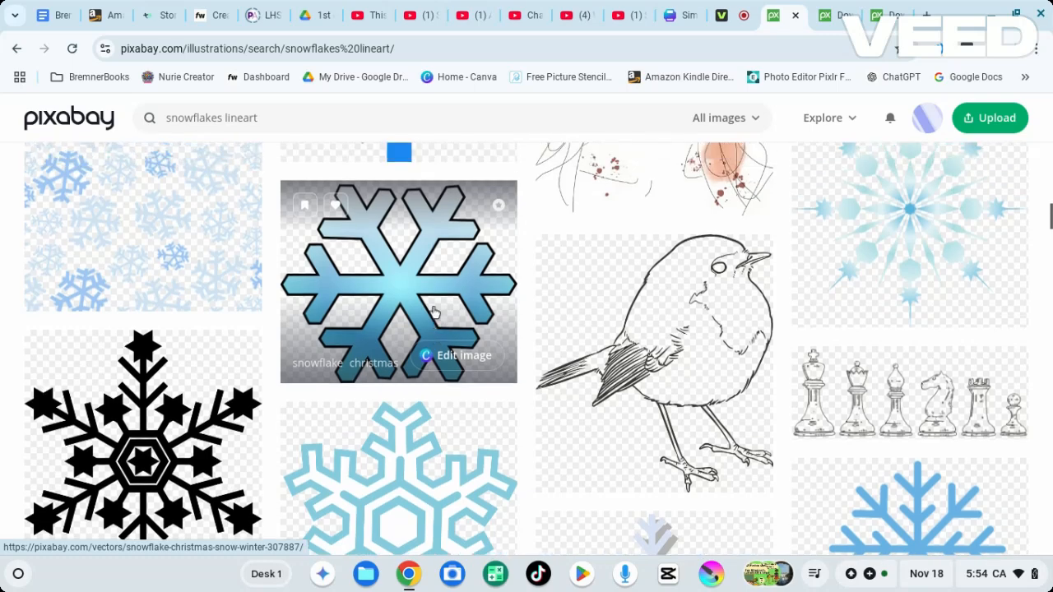
right_click(429, 501)
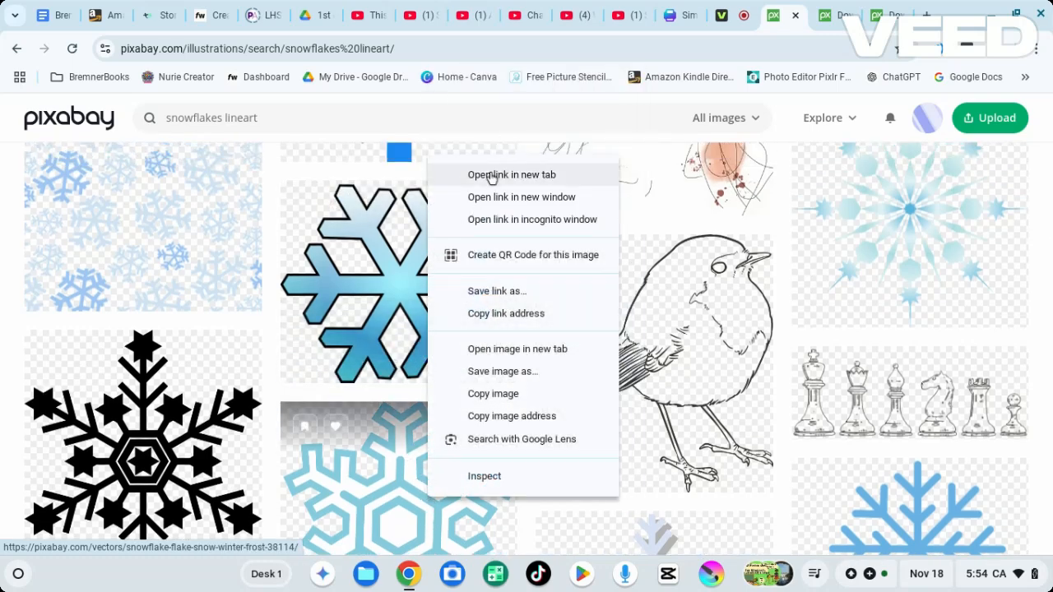
click(488, 181)
Find the grey outlined snowflake with pointed leaf-shaped tips further down the results and open its page in a new tab
scroll(496, 172, down, 6)
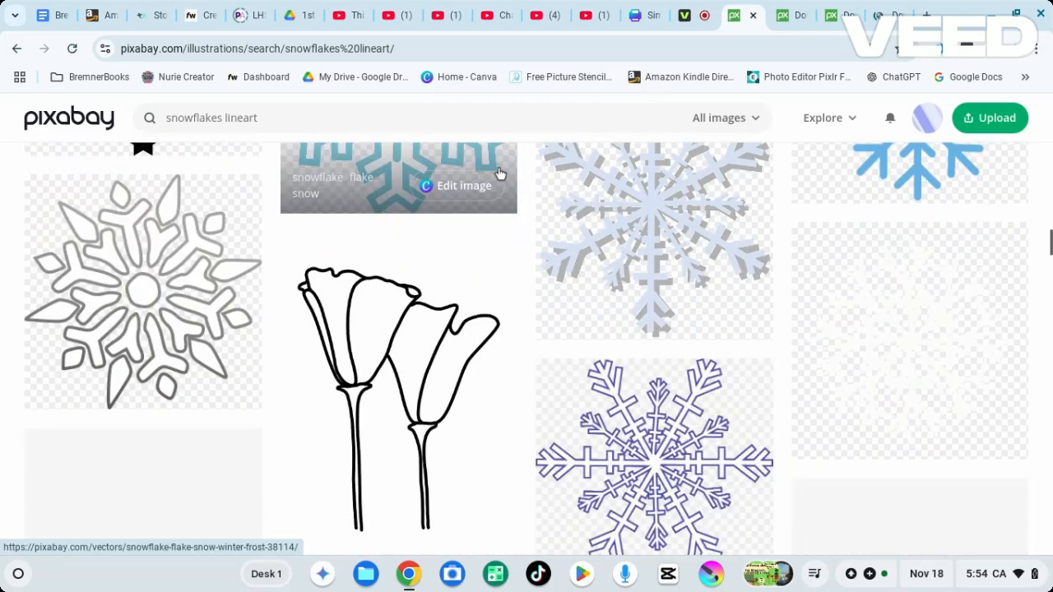
scroll(497, 173, down, 1)
right_click(181, 201)
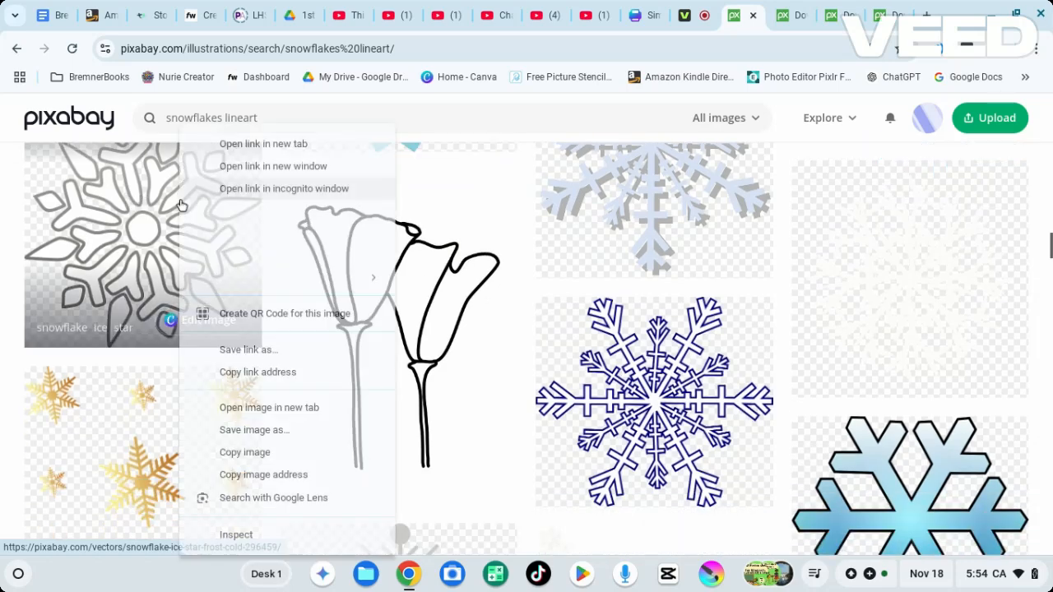
click(262, 220)
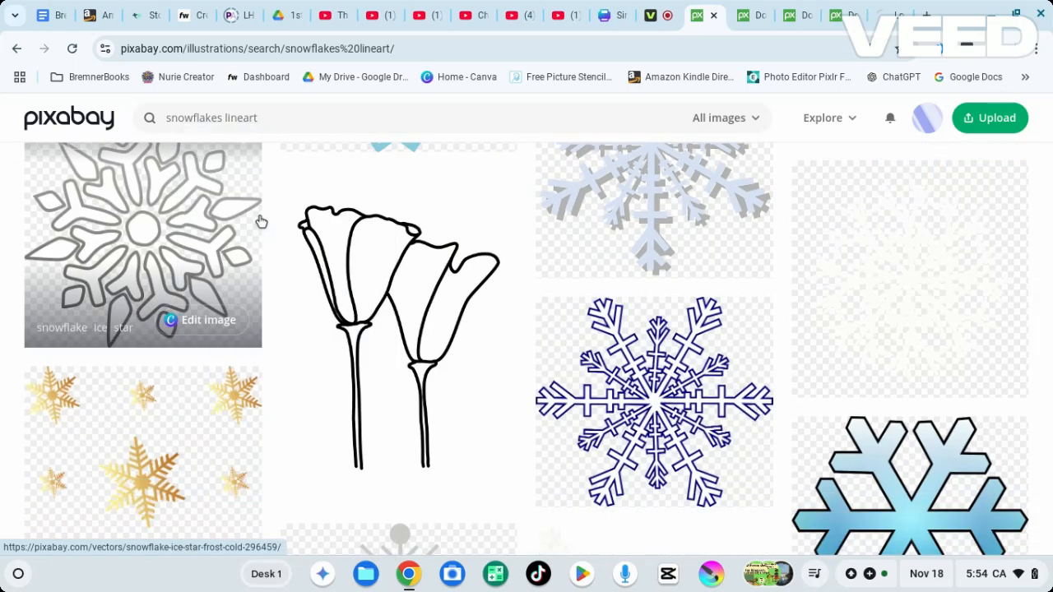
Open the dark blue outlined snowflake with many branched arms in a new tab
scroll(543, 301, down, 1)
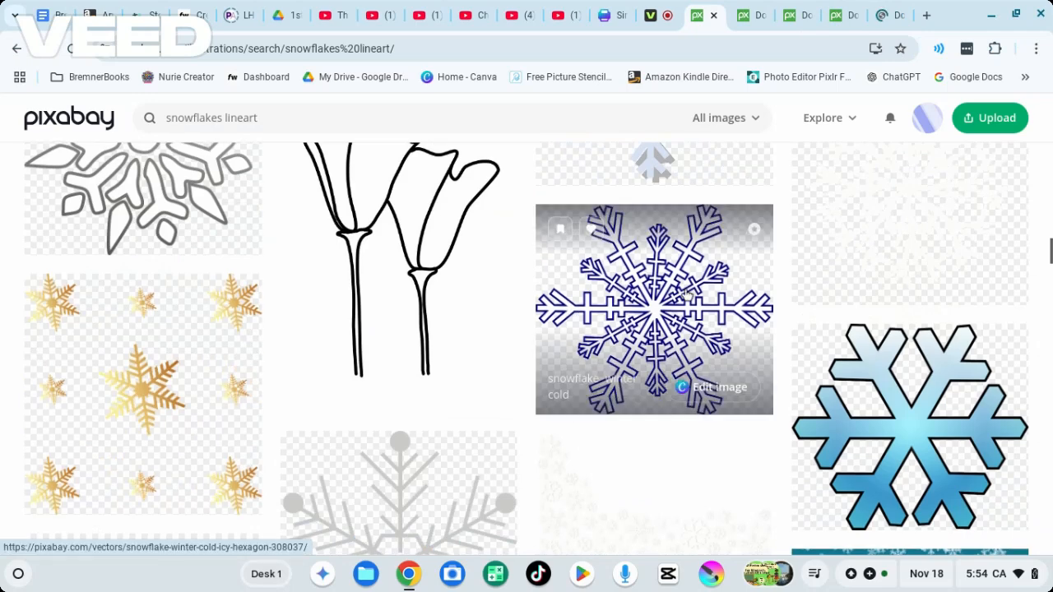
right_click(688, 217)
click(743, 236)
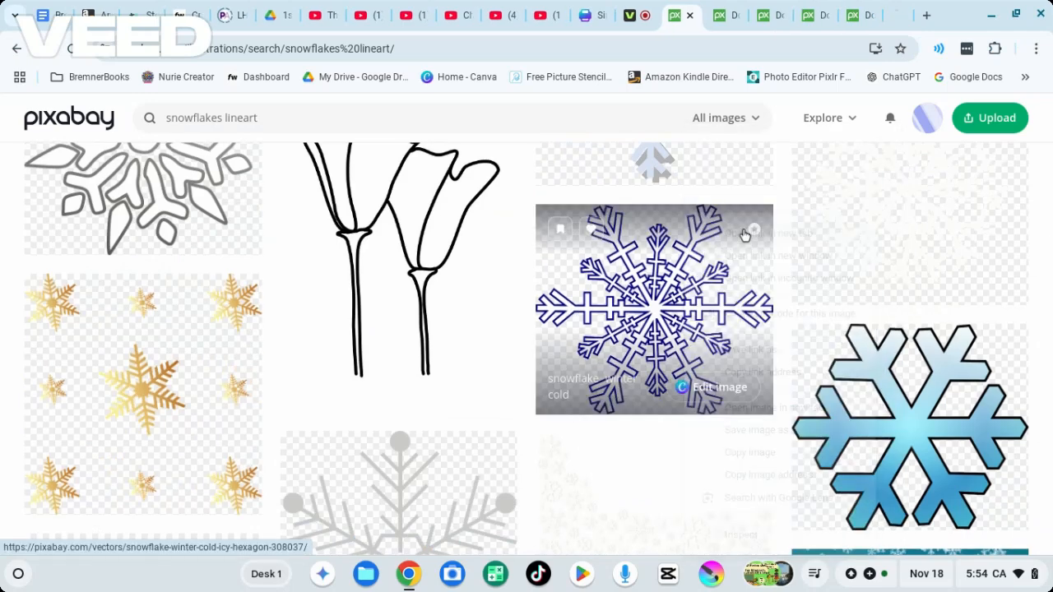
Browse the remaining snowflakes briefly, then search Pixabay for "snowman lineart"
scroll(706, 276, down, 3)
scroll(705, 275, down, 4)
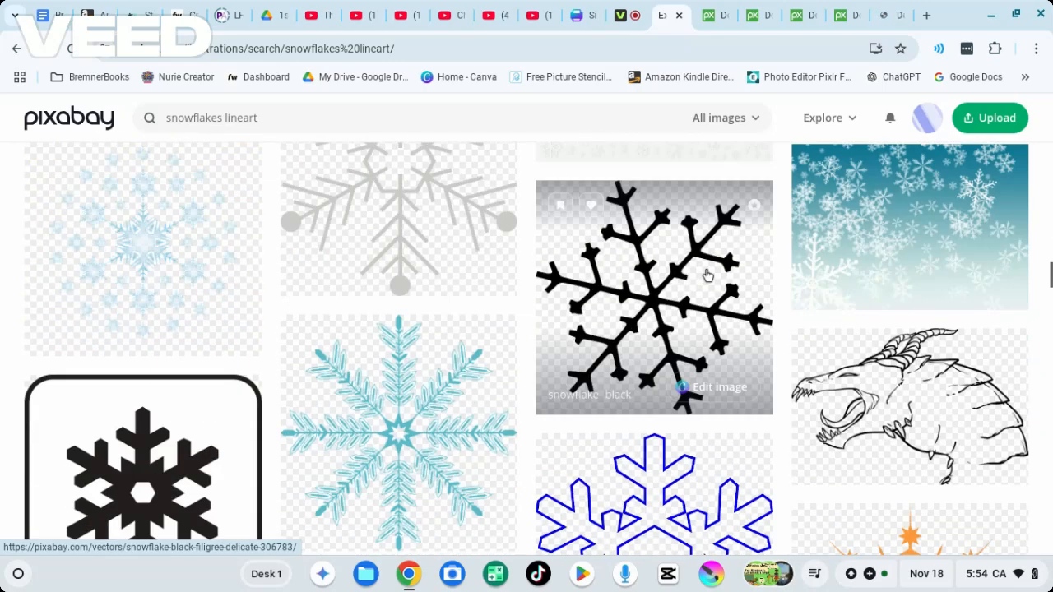
scroll(705, 276, up, 15)
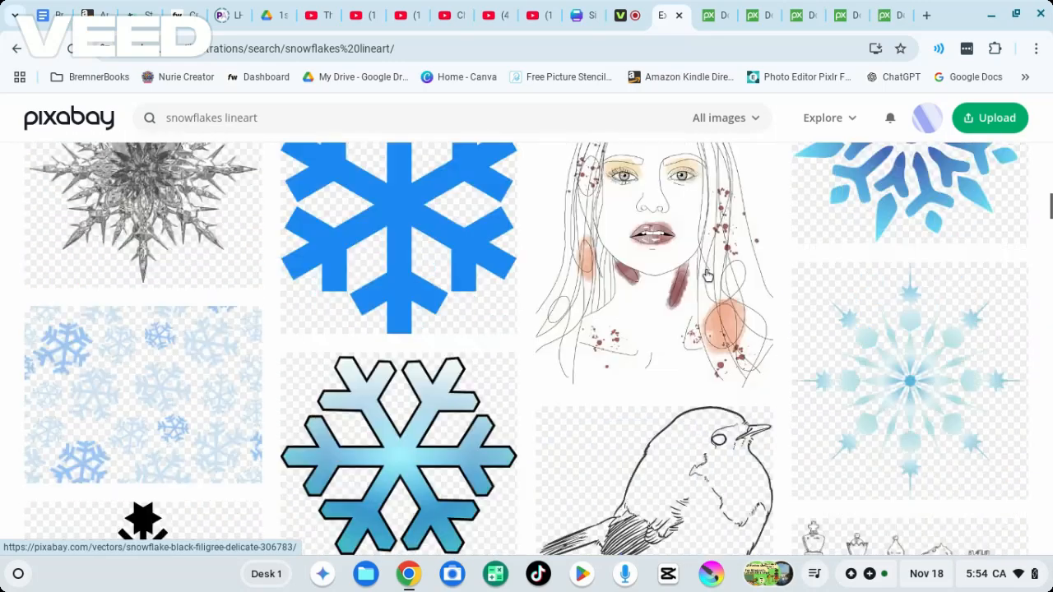
scroll(335, 203, up, 2)
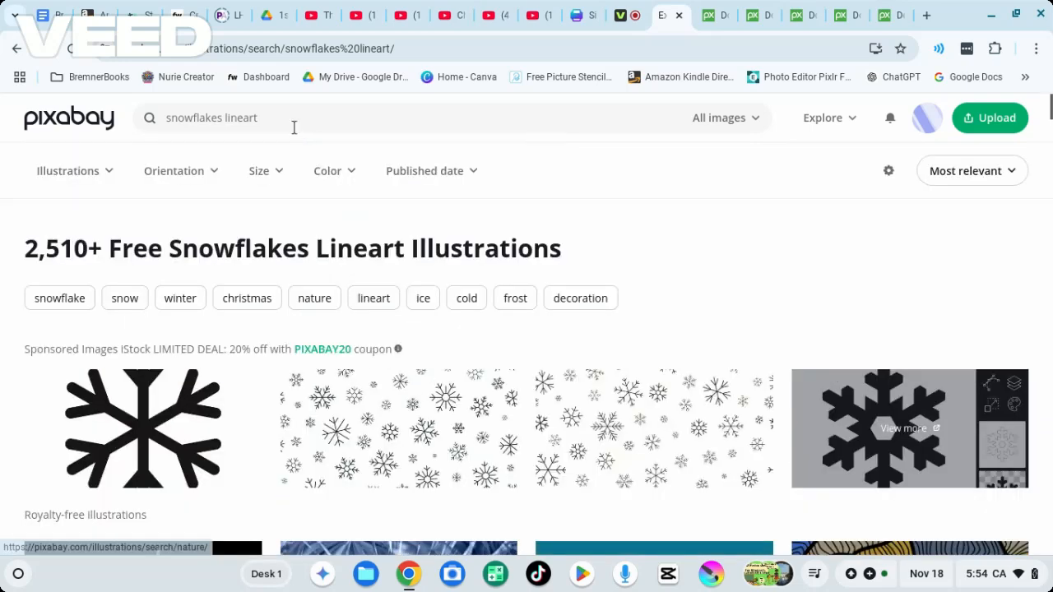
click(292, 120)
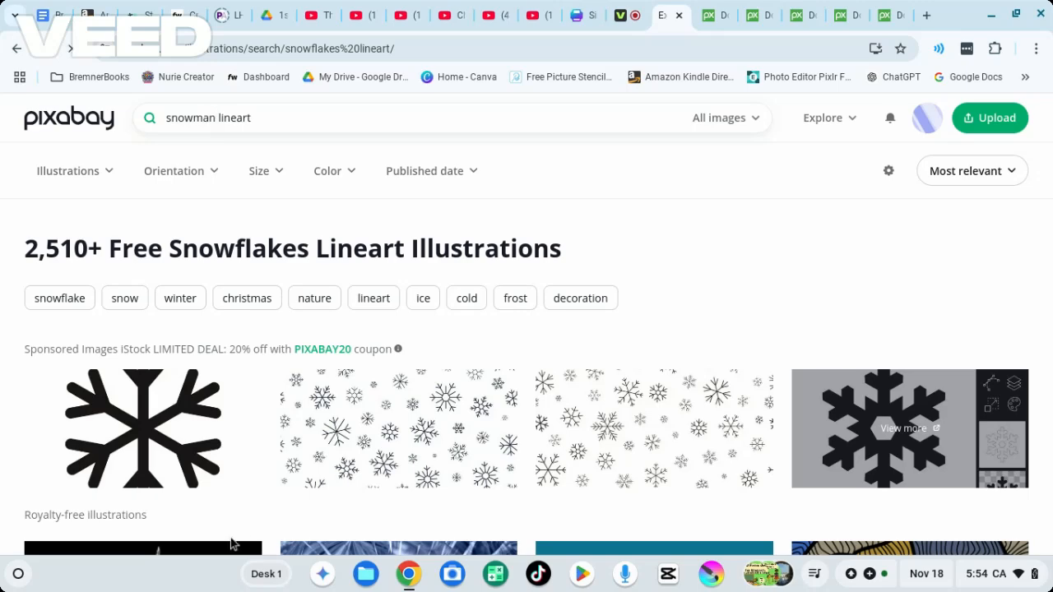
key(Return)
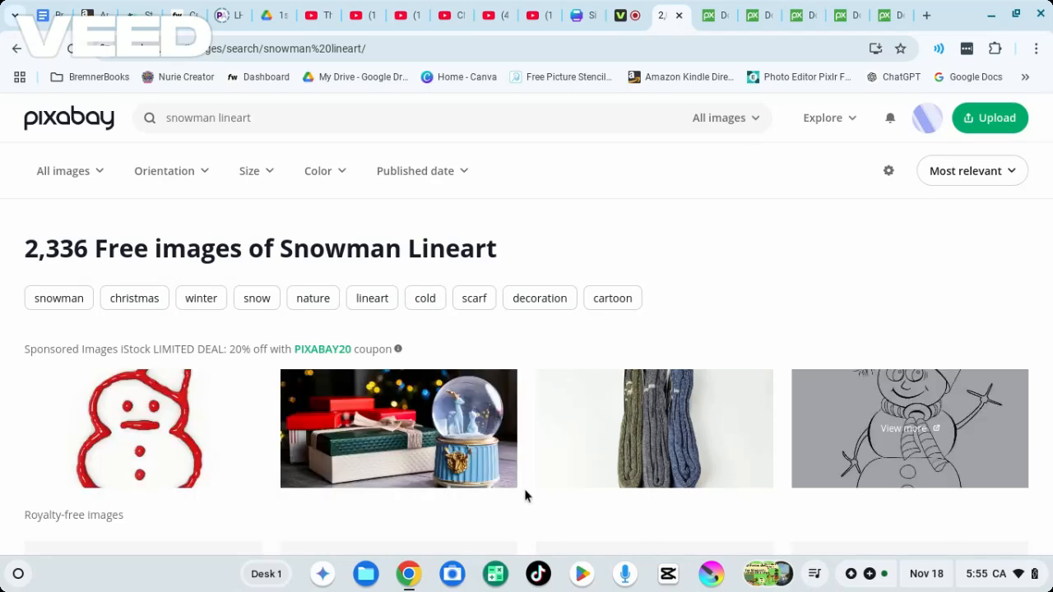
Find the light blue snowman with a red pom-pom hat, red scarf and twig broom and open its page in a new tab
scroll(791, 300, down, 3)
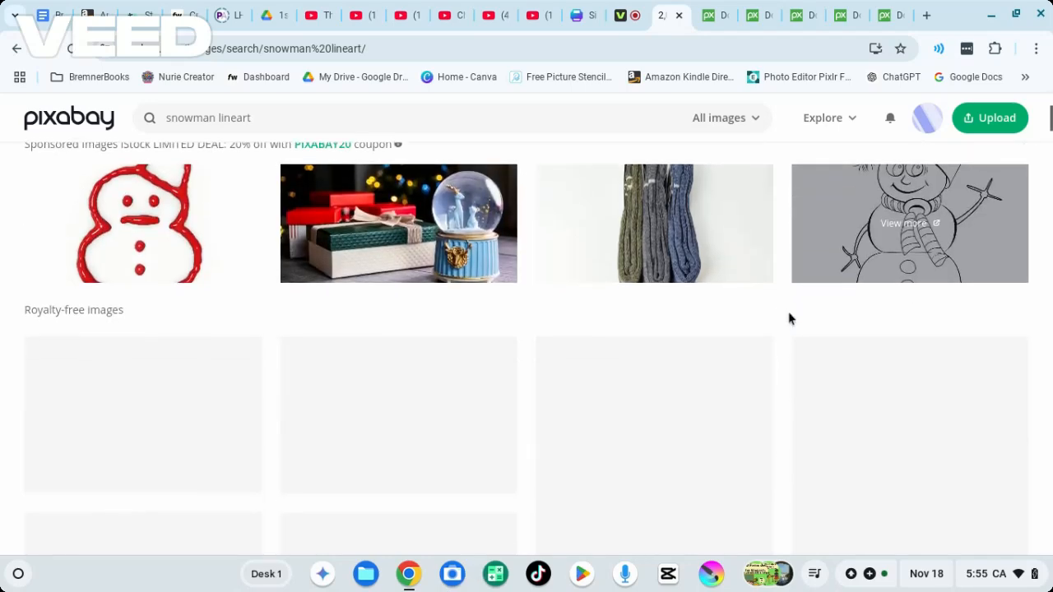
scroll(788, 318, down, 2)
scroll(787, 318, down, 4)
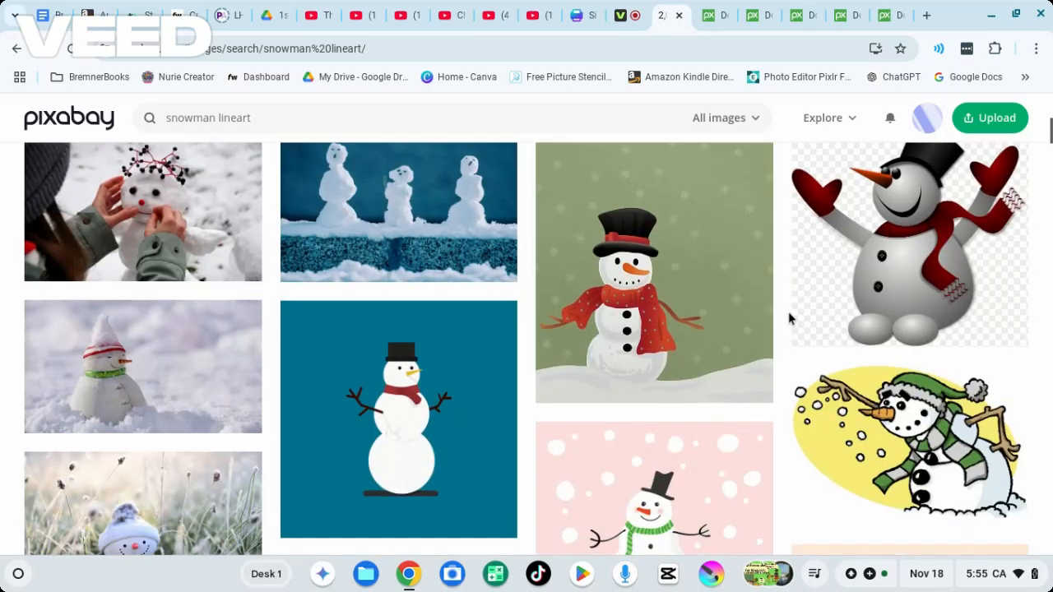
scroll(788, 318, down, 4)
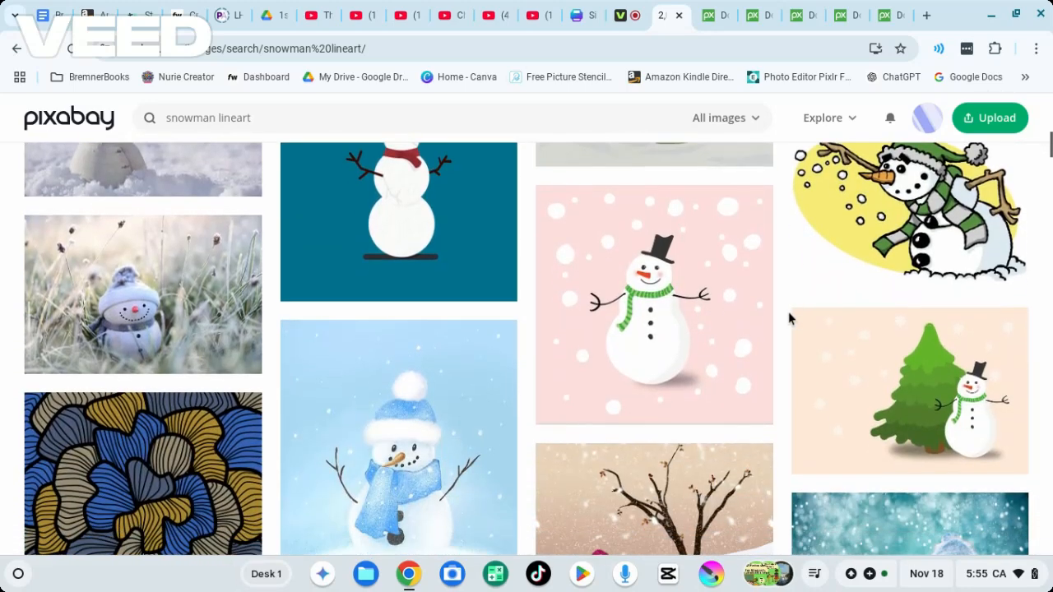
scroll(788, 318, down, 5)
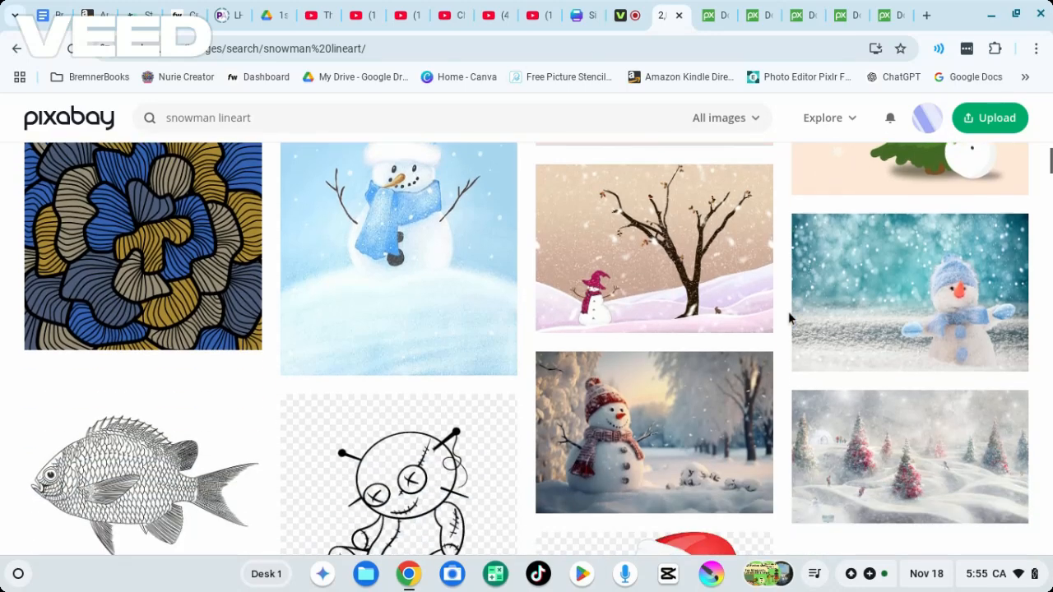
scroll(788, 318, down, 3)
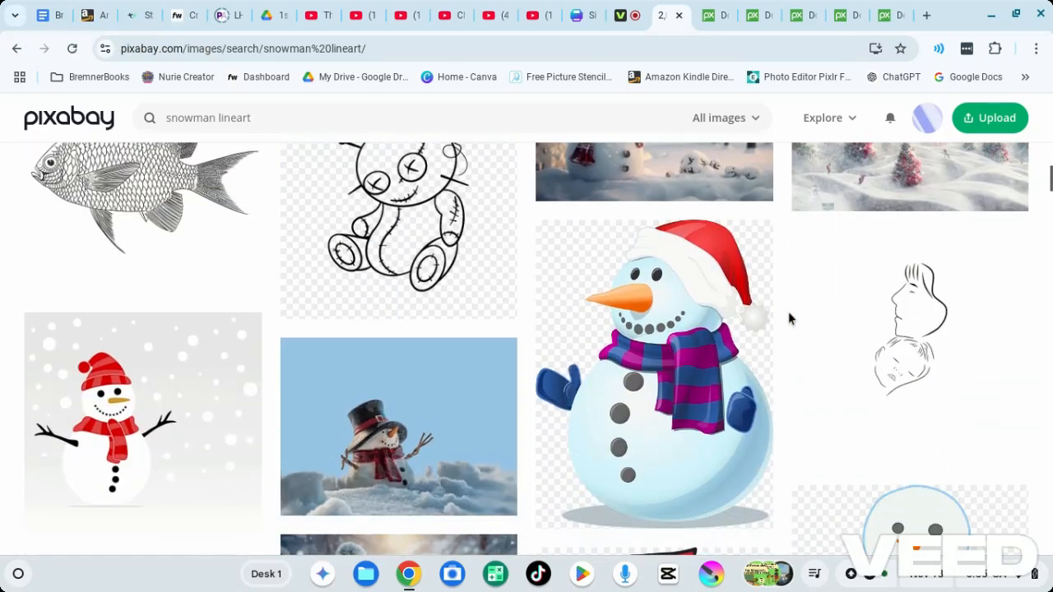
scroll(788, 318, down, 3)
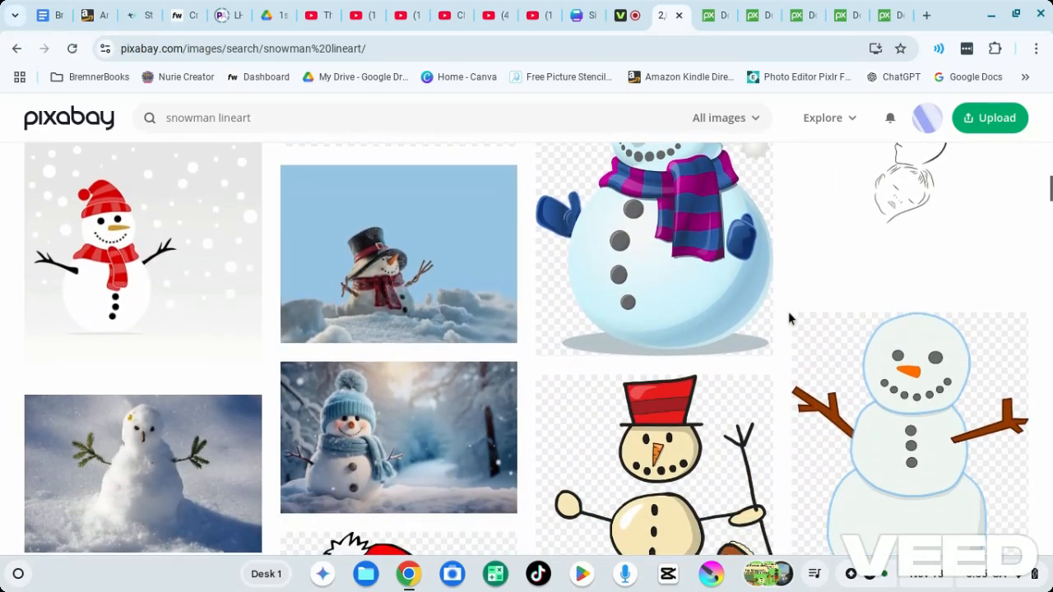
scroll(788, 319, down, 2)
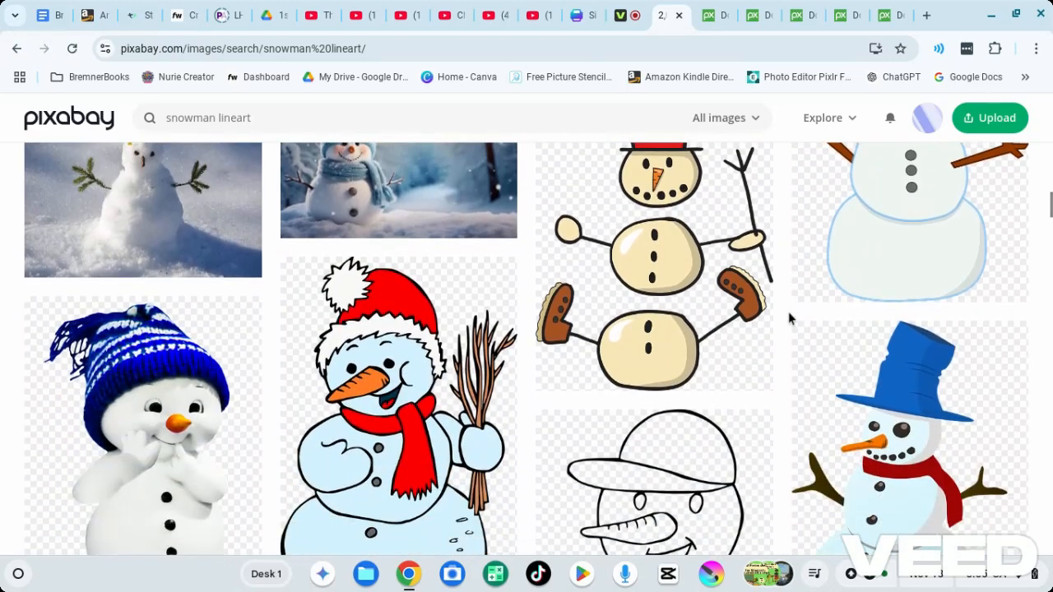
scroll(788, 318, down, 1)
right_click(383, 314)
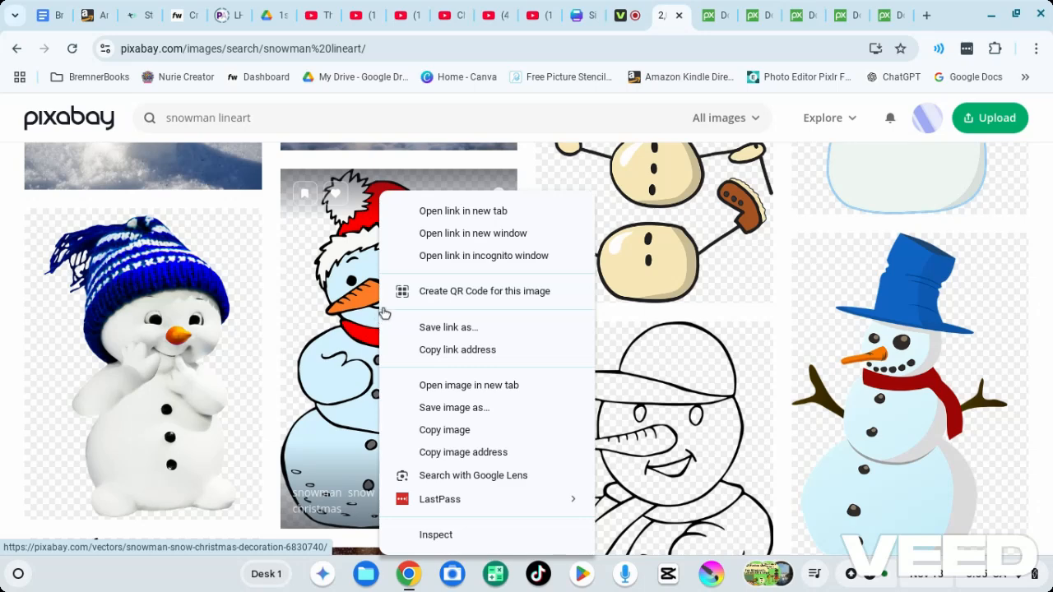
click(459, 212)
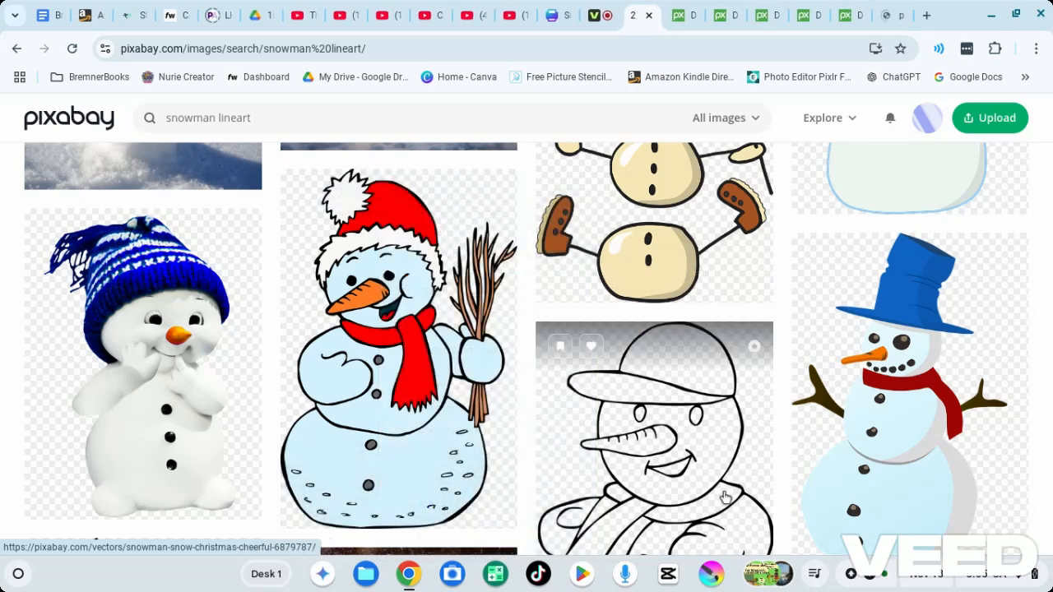
Open the black-outlined snowman in a cap and the black-outlined snowman with a pom-pom hat and twig broom in new tabs
right_click(696, 485)
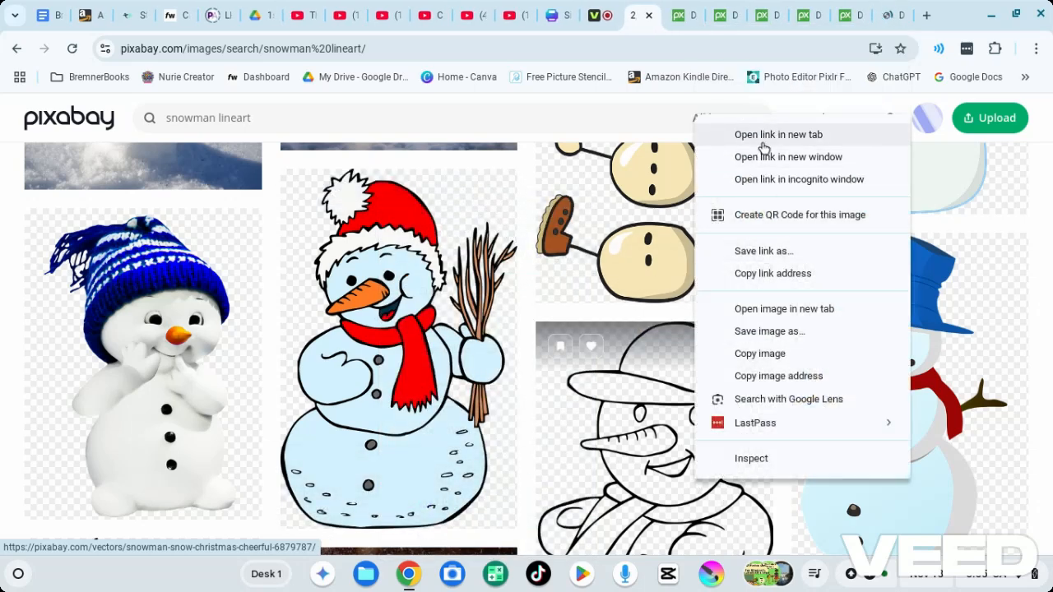
click(765, 135)
scroll(767, 477, down, 2)
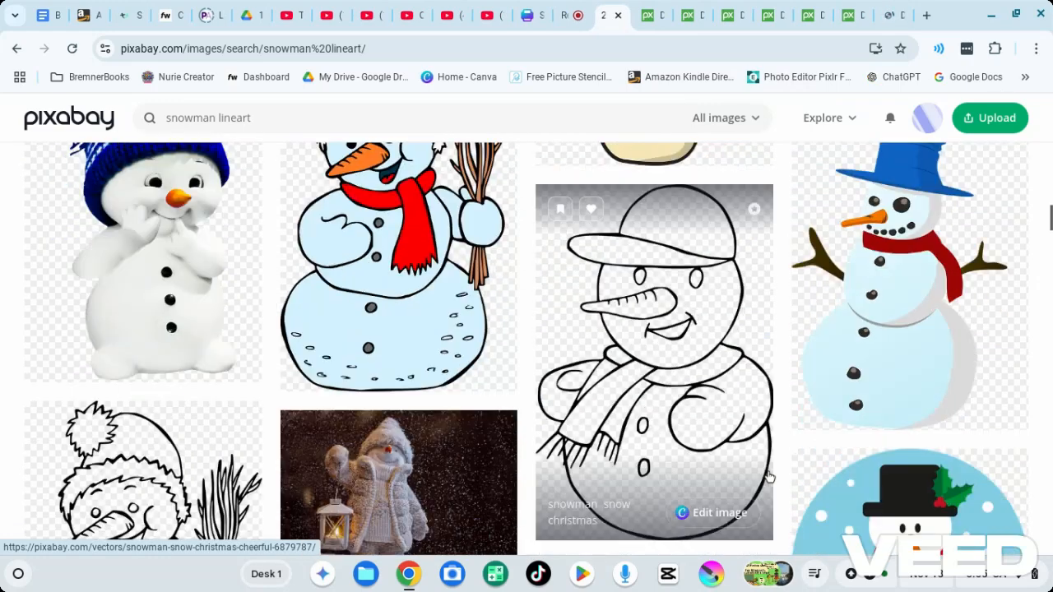
scroll(767, 477, down, 3)
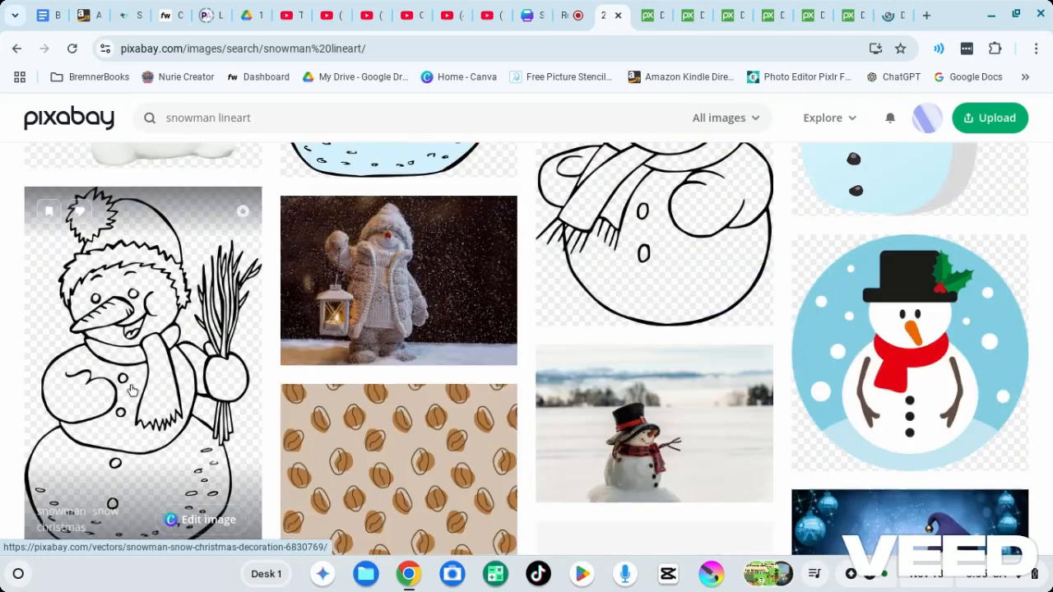
right_click(131, 382)
click(202, 40)
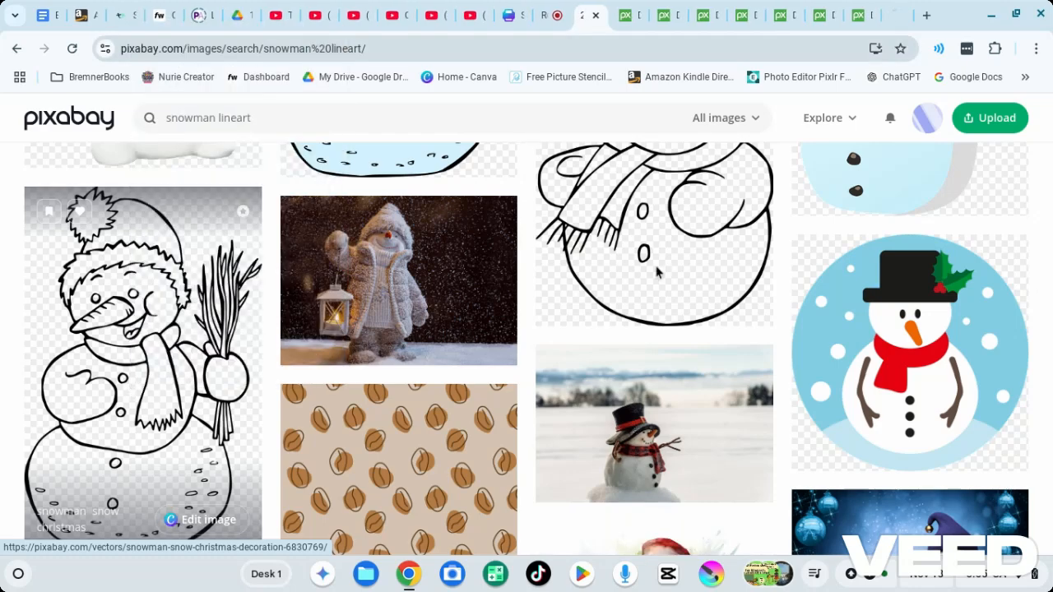
Find the tall black-outlined snowman wrapped in a long scarf beside a branch and open it in a new tab
scroll(652, 318, down, 3)
scroll(652, 319, down, 7)
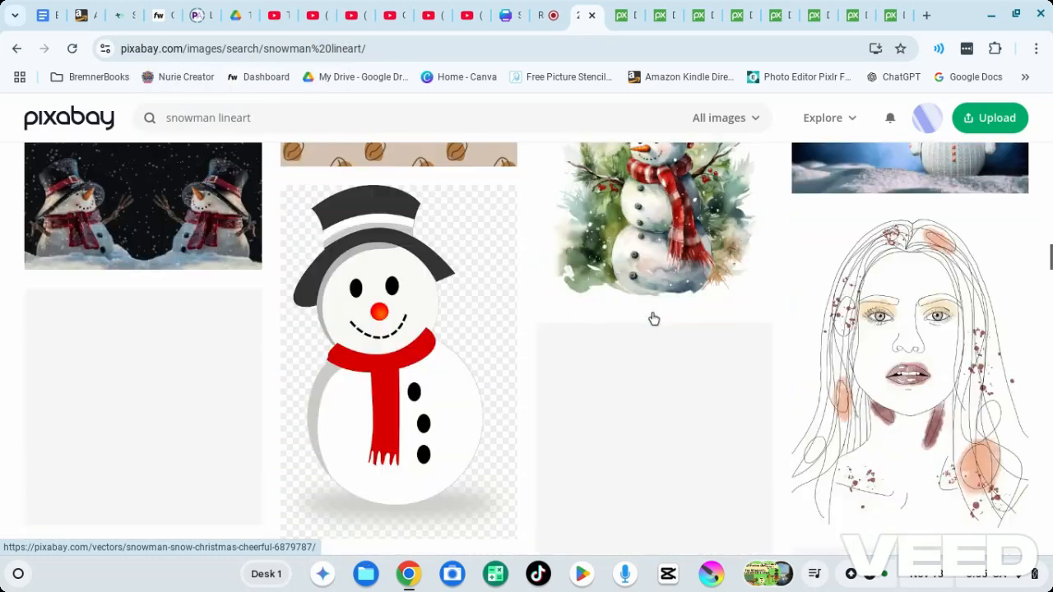
scroll(652, 319, down, 2)
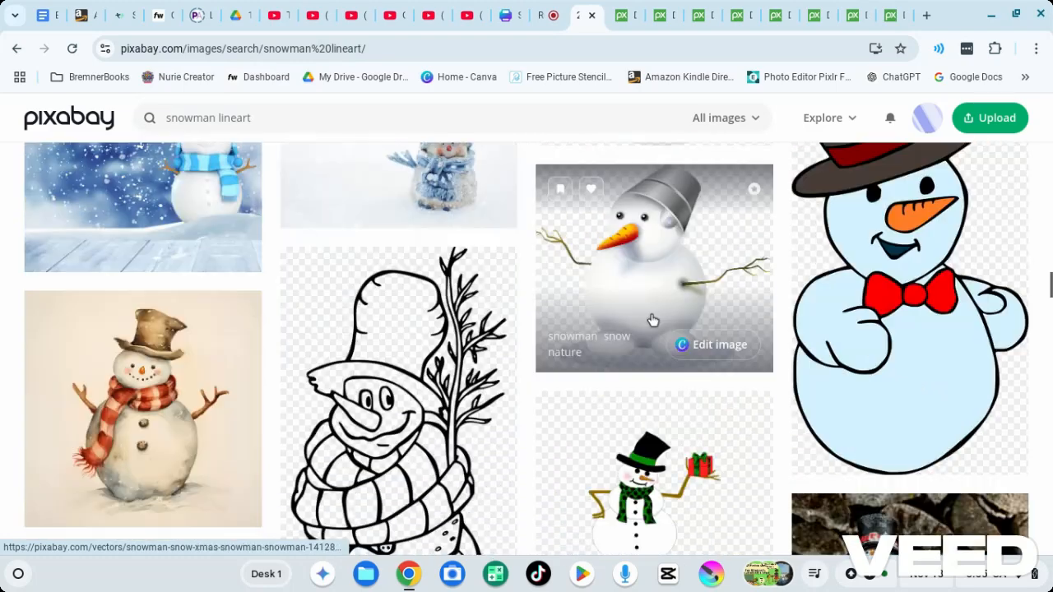
scroll(652, 319, down, 2)
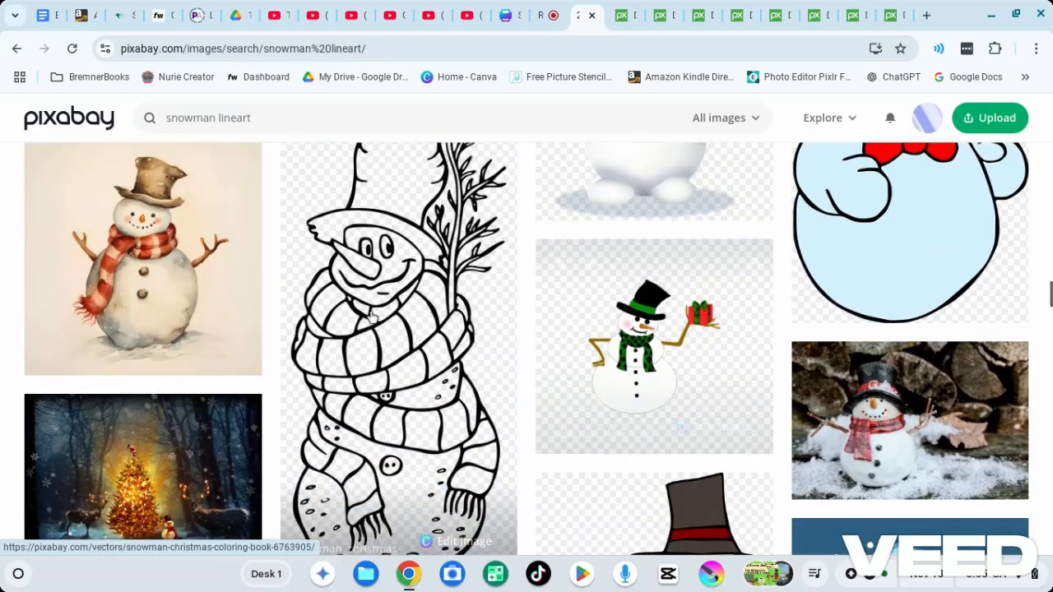
right_click(370, 192)
click(434, 212)
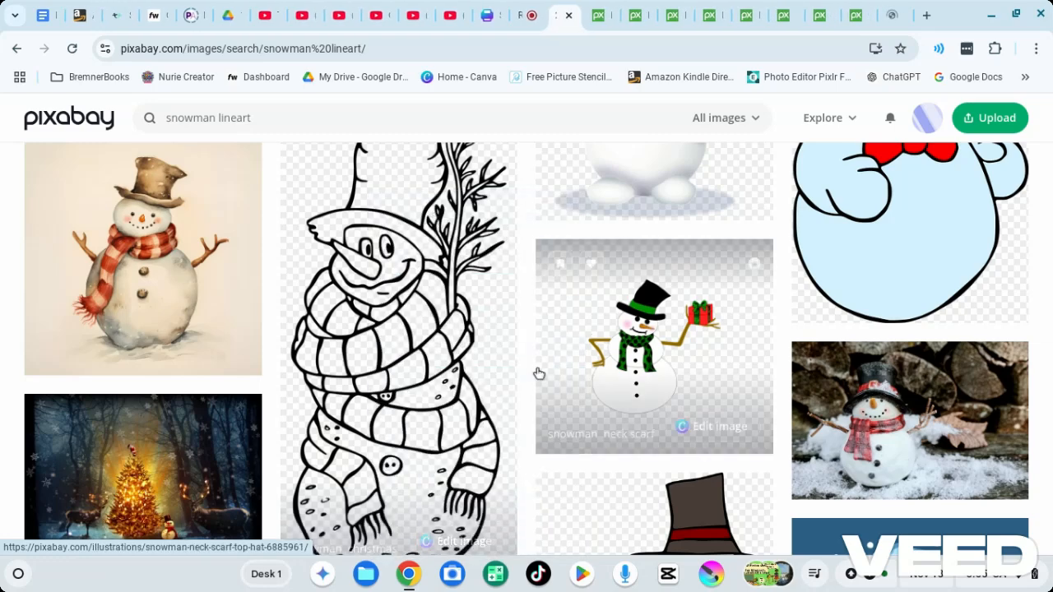
Find the white snowman with a red pot hat and red-and-white striped scarf and open it in a new tab
scroll(538, 371, down, 2)
scroll(539, 372, down, 4)
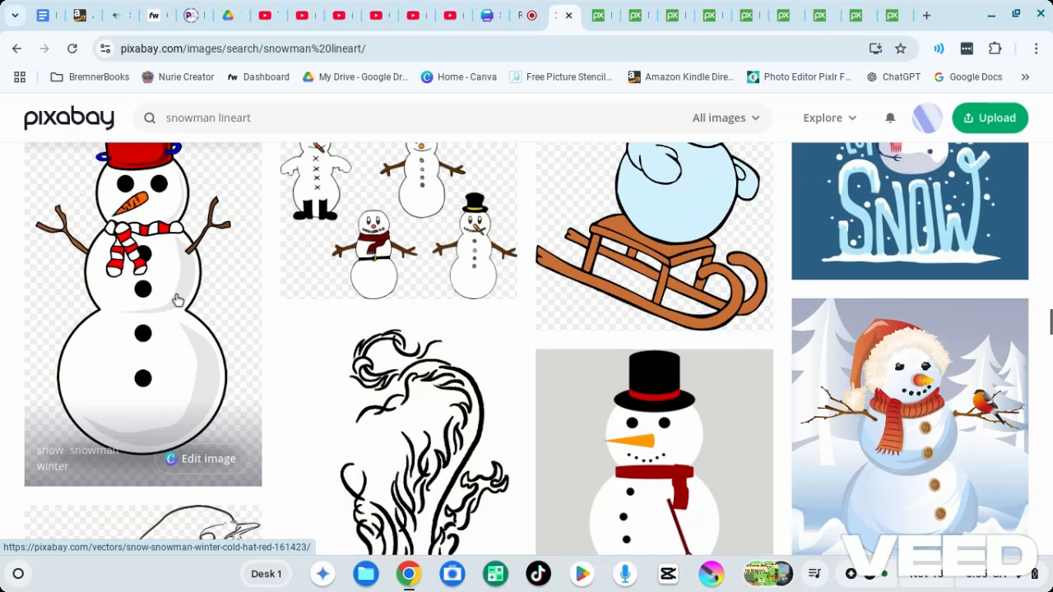
right_click(177, 299)
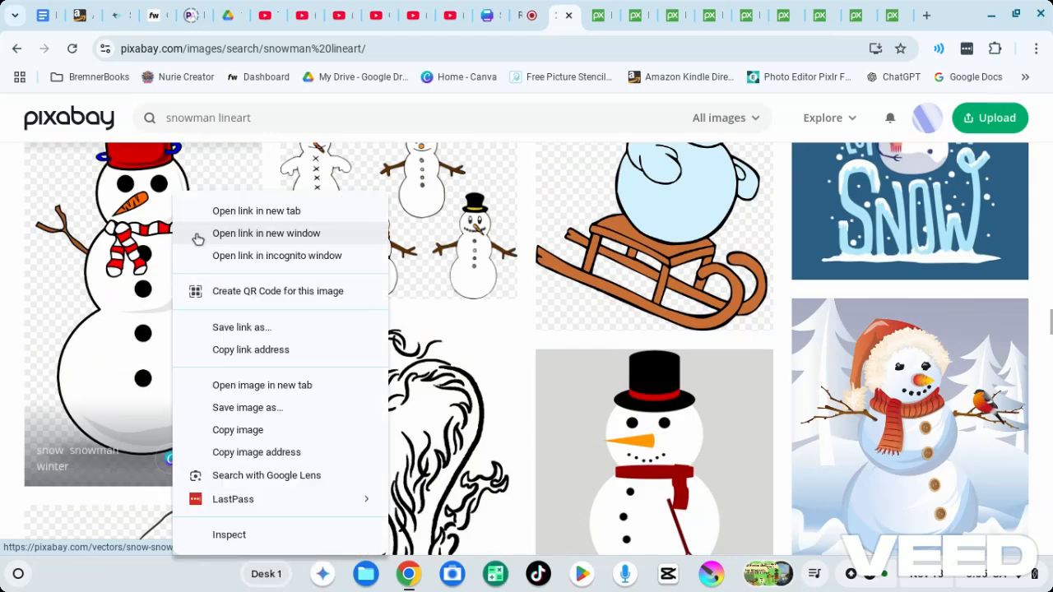
key(Escape)
Find the black-outlined snowman holding a wrapped gift further down the results and open it in a new tab
scroll(530, 353, down, 2)
scroll(529, 353, down, 5)
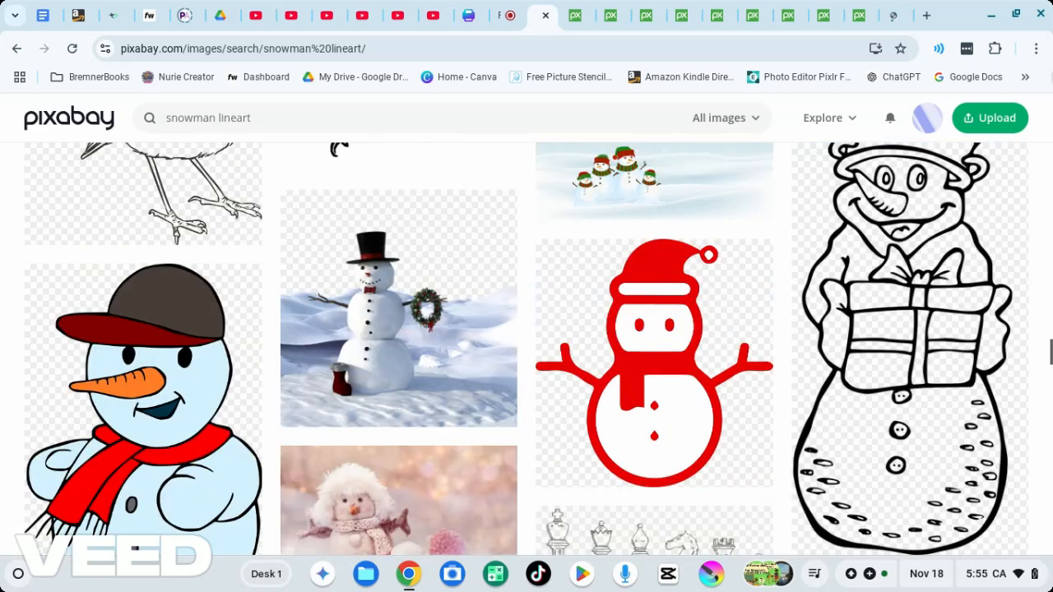
right_click(932, 430)
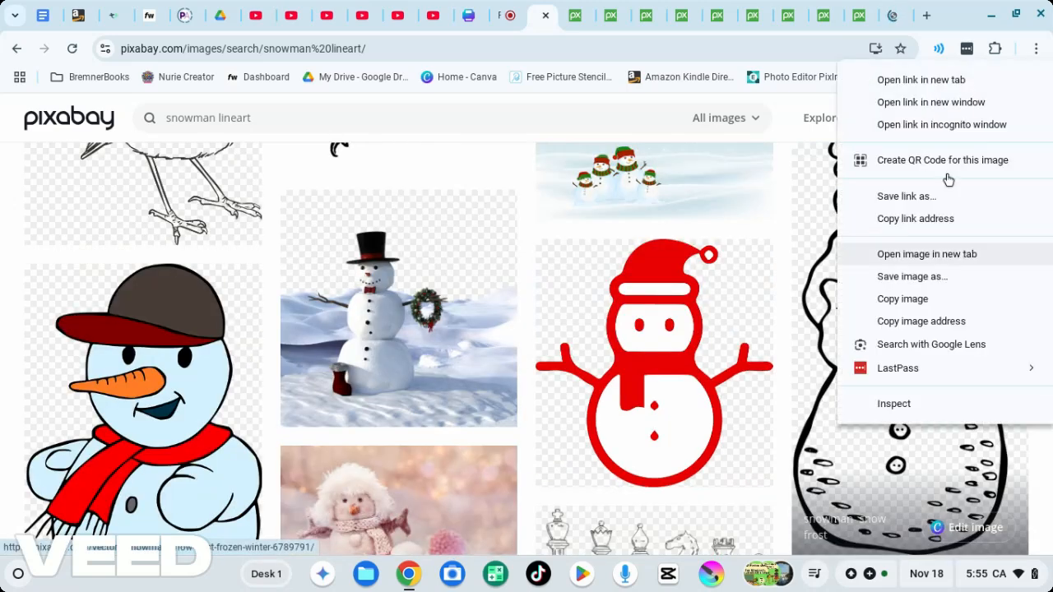
click(923, 78)
Find the black-outlined scene of a girl building two snowmen and open it in a new tab
scroll(670, 370, down, 2)
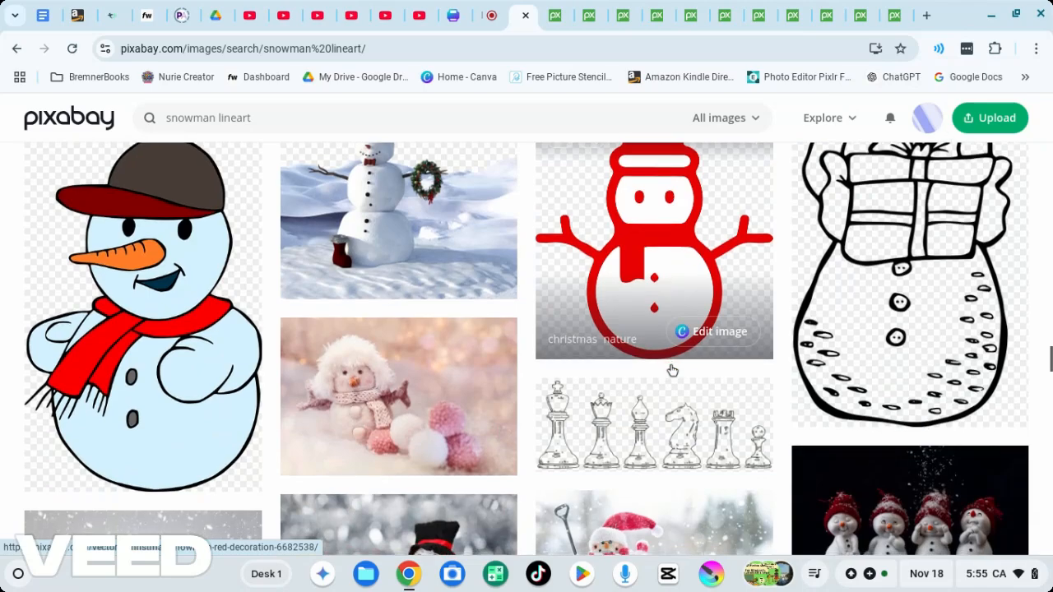
scroll(672, 370, down, 2)
scroll(672, 366, up, 4)
scroll(674, 358, down, 4)
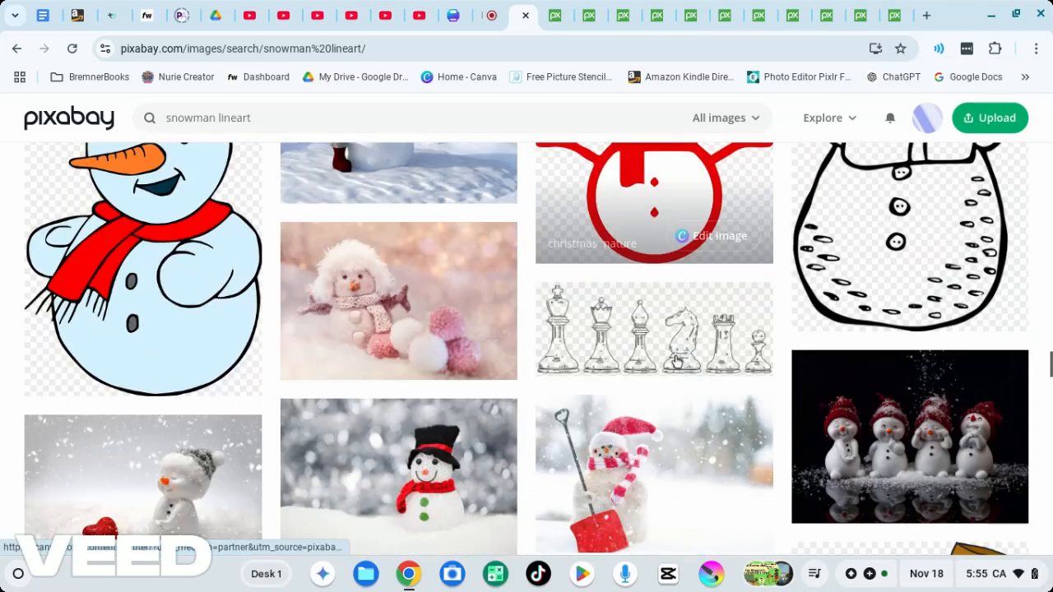
scroll(675, 361, down, 5)
right_click(428, 312)
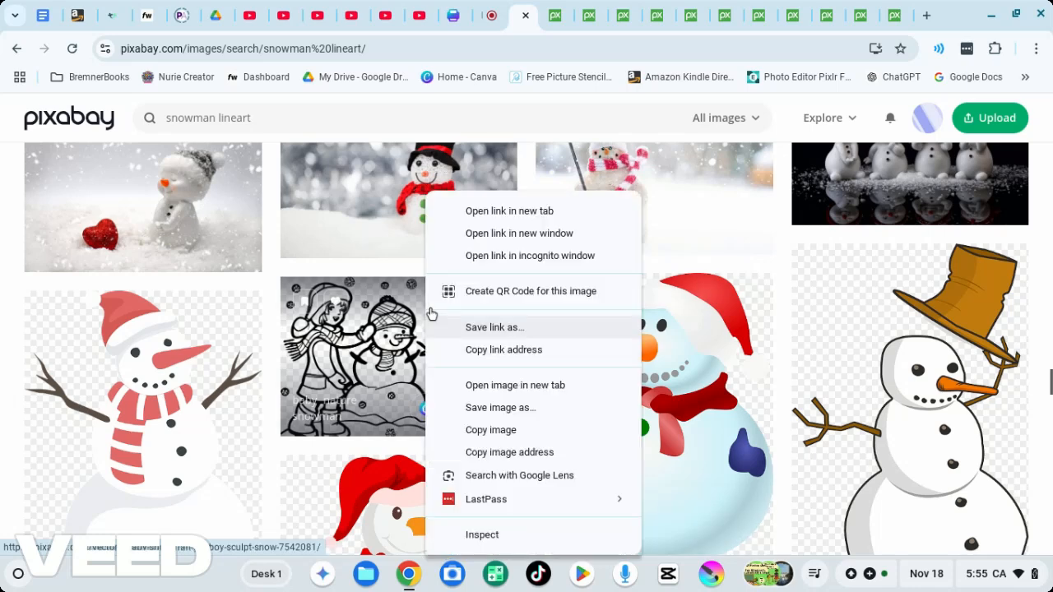
click(467, 211)
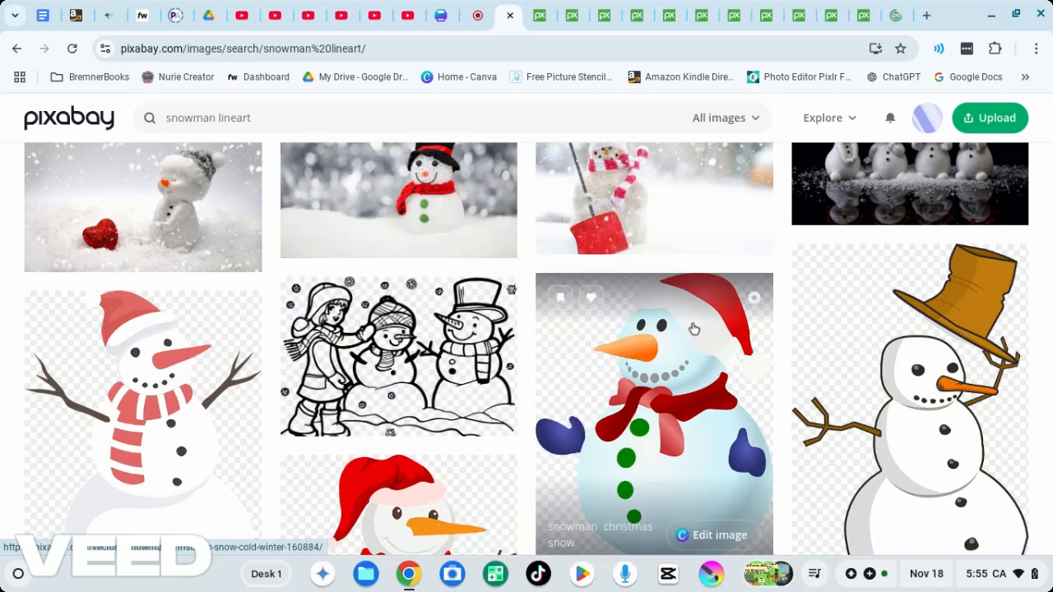
Switch back to the Canva calendar design and show the uploaded images
scroll(658, 345, up, 3)
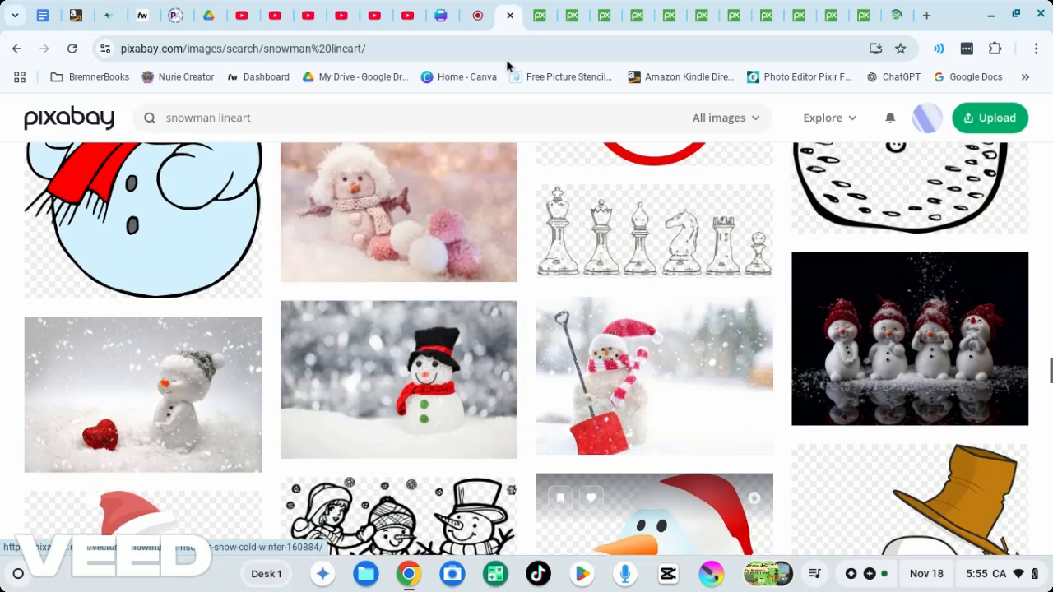
click(456, 28)
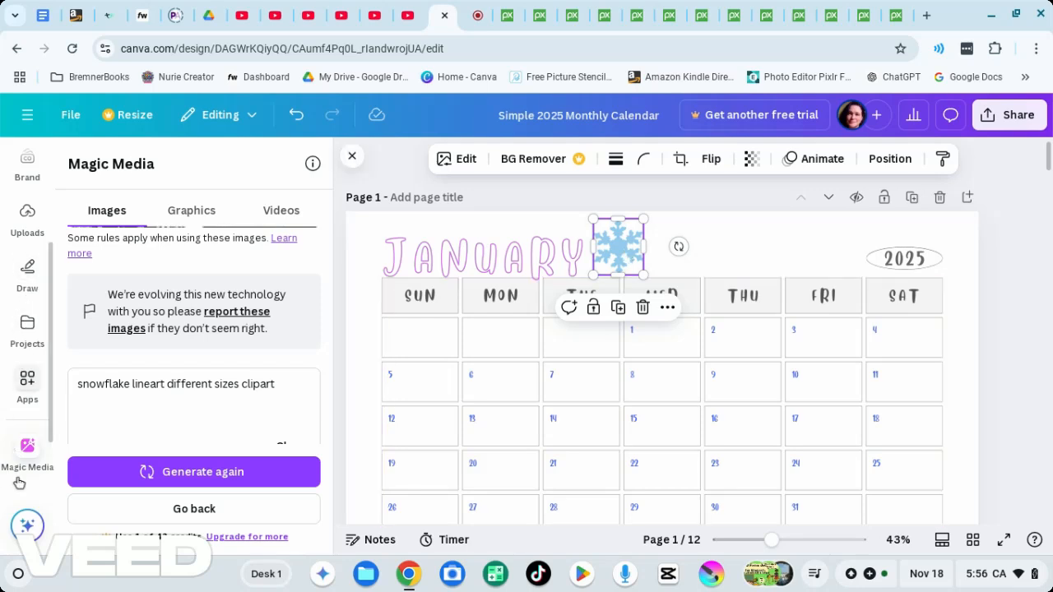
click(27, 216)
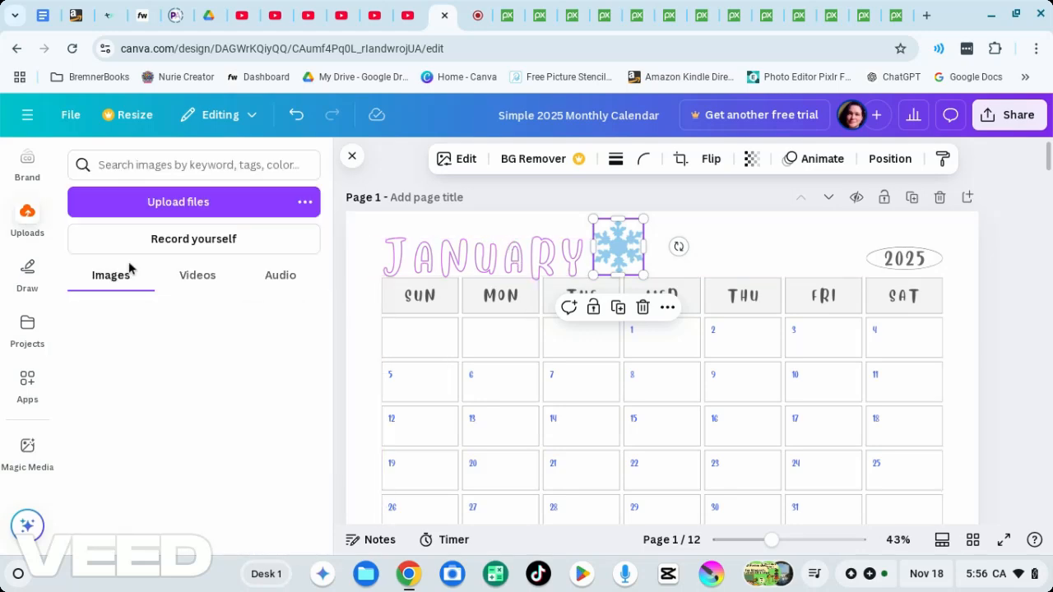
Look through the Downloads folder for image files to upload and close the file picker without choosing any
click(173, 208)
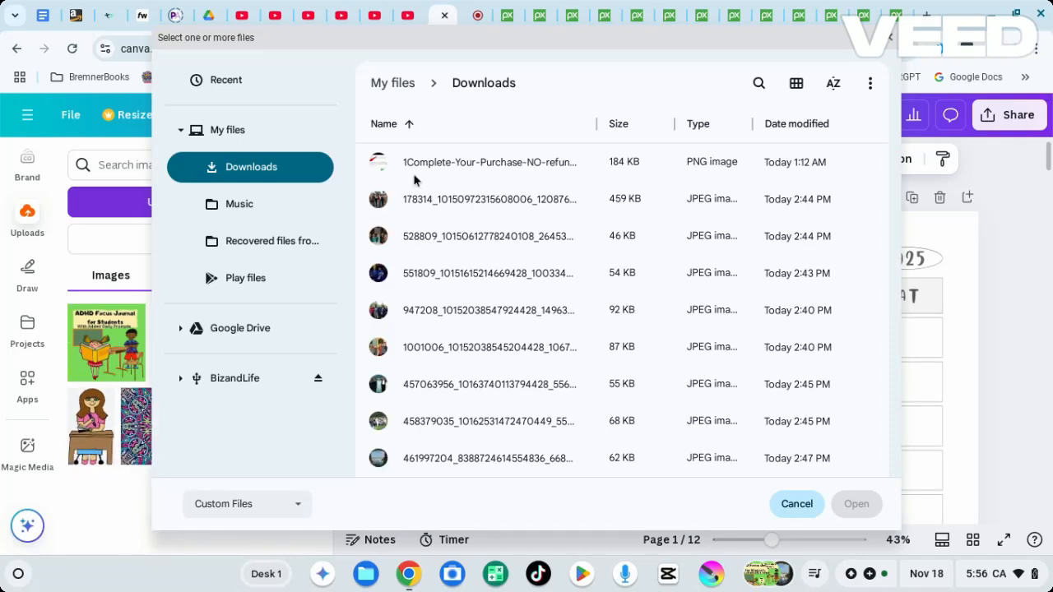
scroll(494, 352, down, 5)
scroll(493, 352, down, 2)
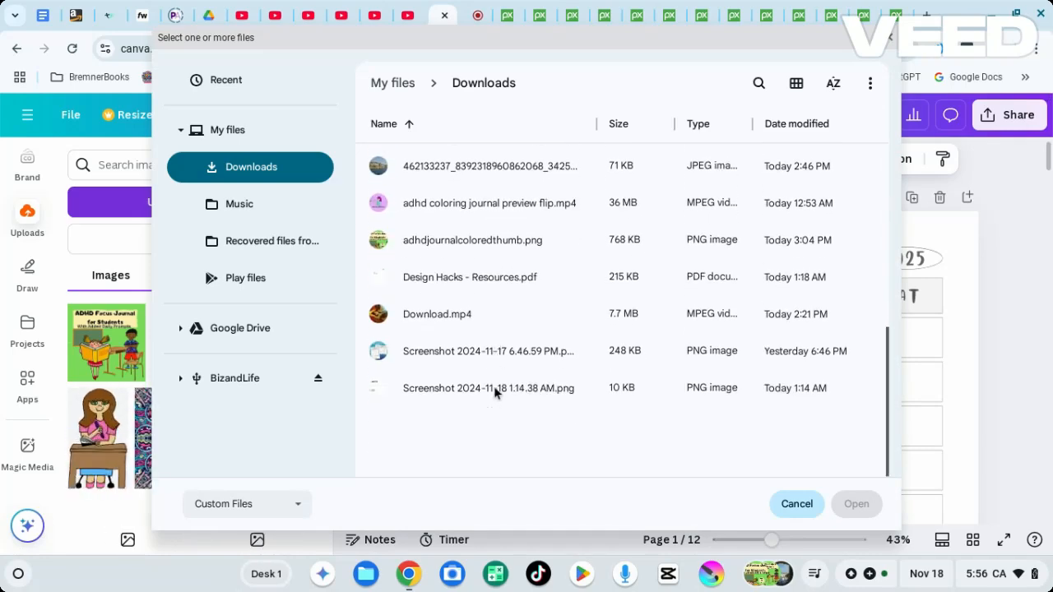
scroll(494, 411, up, 5)
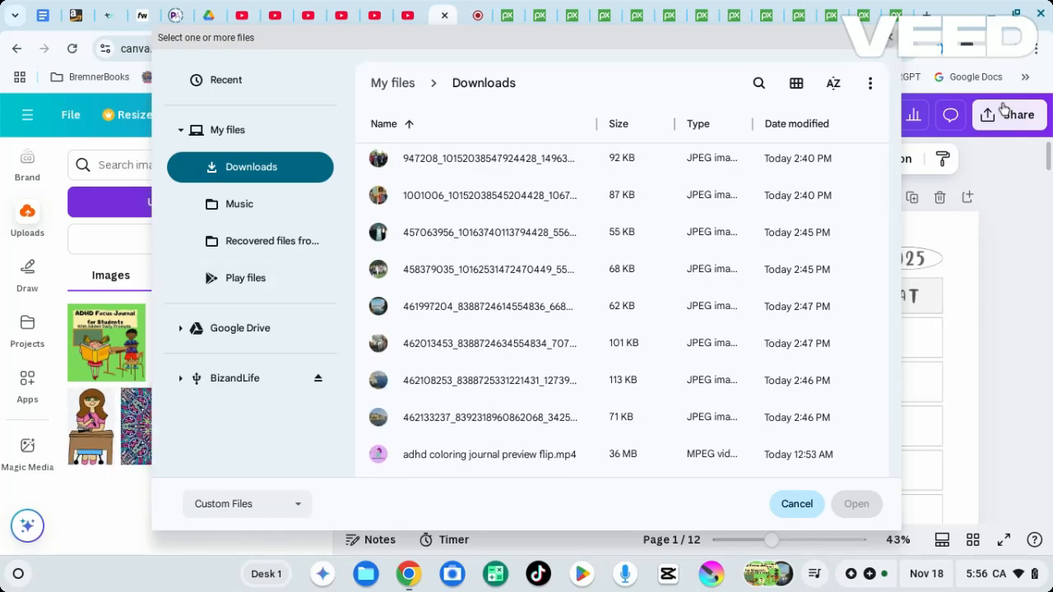
key(Escape)
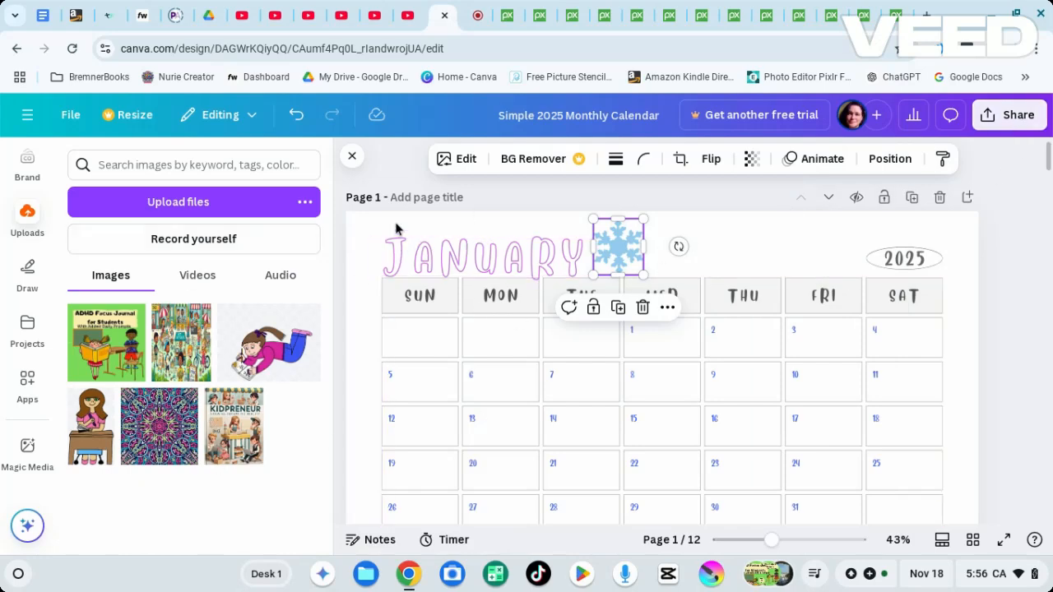
Review the January page and examine the file types offered for downloading the calendar
scroll(983, 419, down, 5)
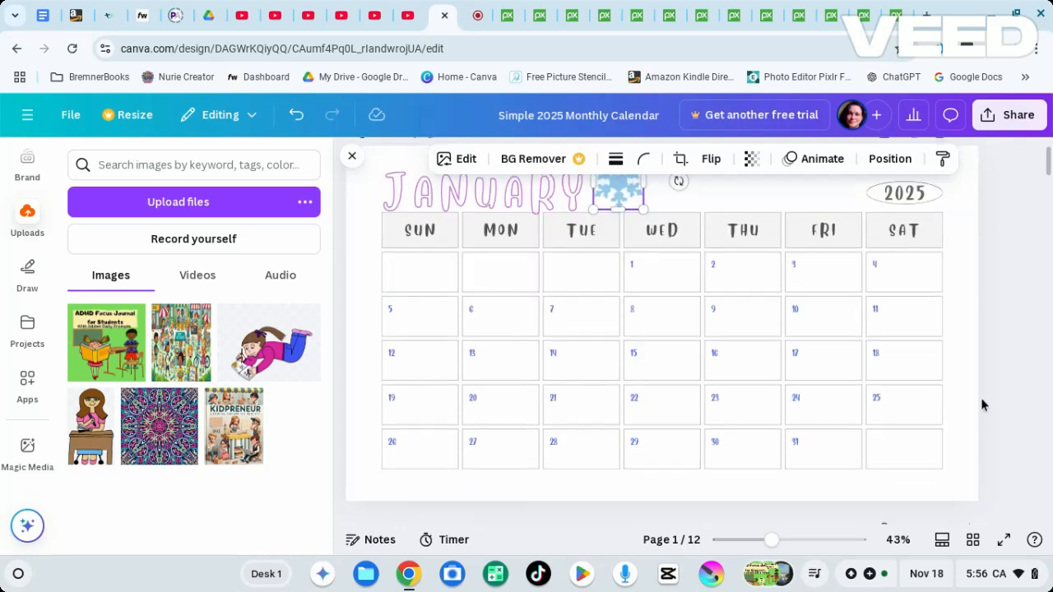
scroll(609, 407, up, 1)
scroll(613, 396, up, 2)
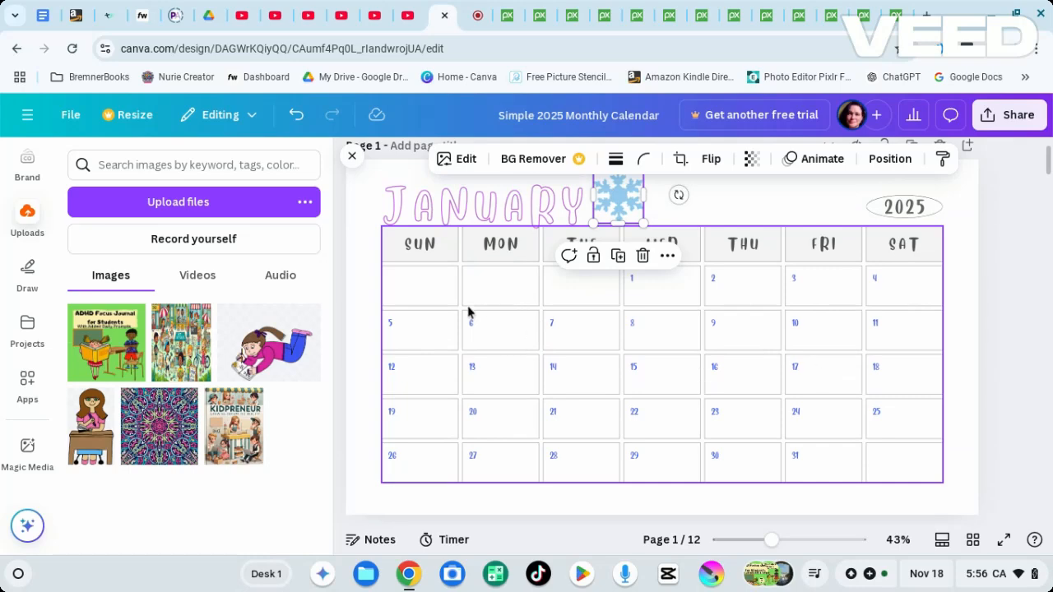
click(1021, 122)
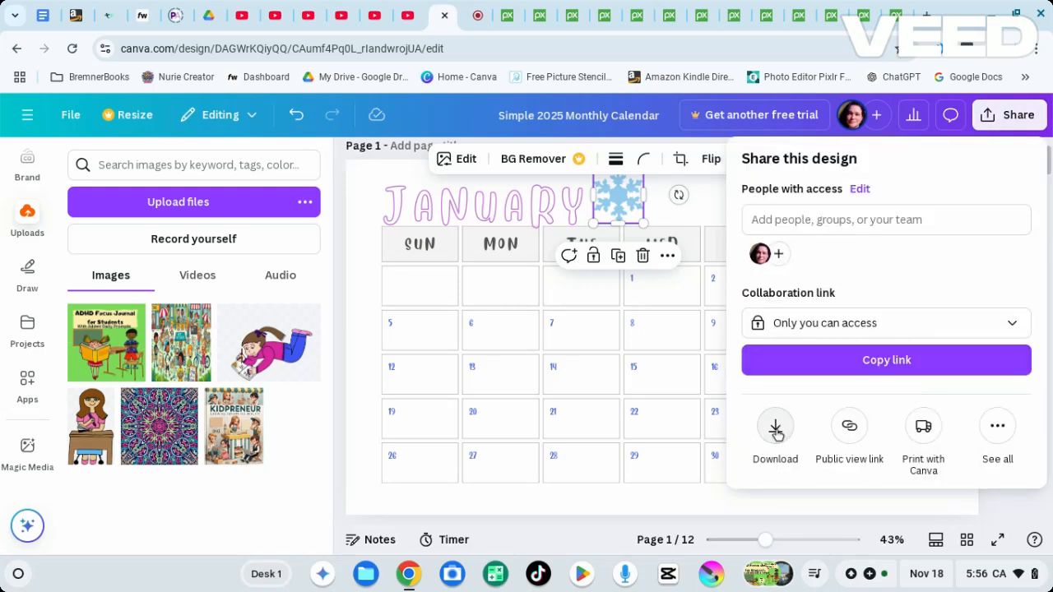
click(776, 430)
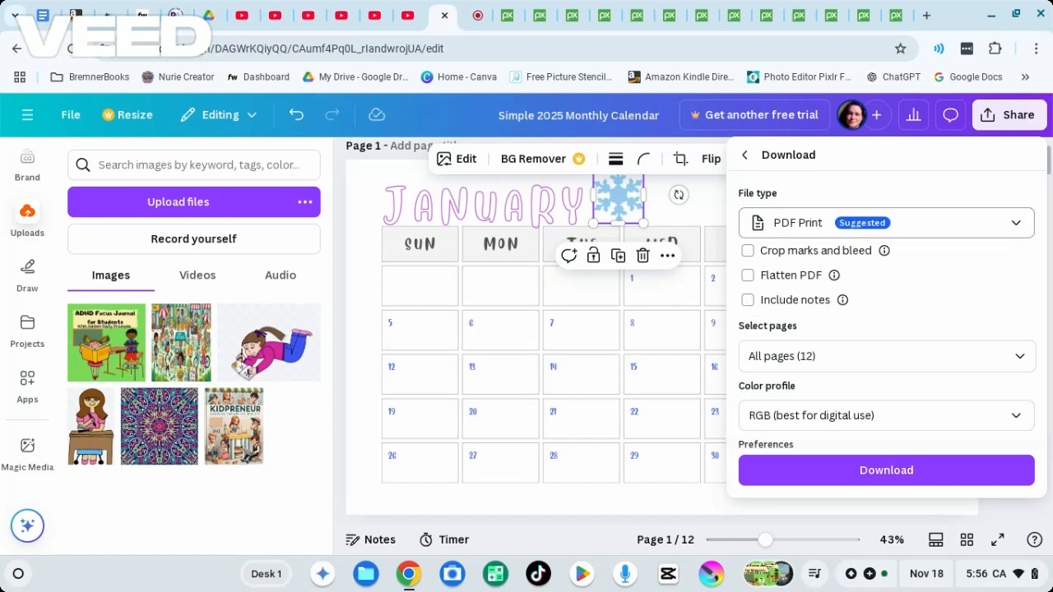
click(797, 223)
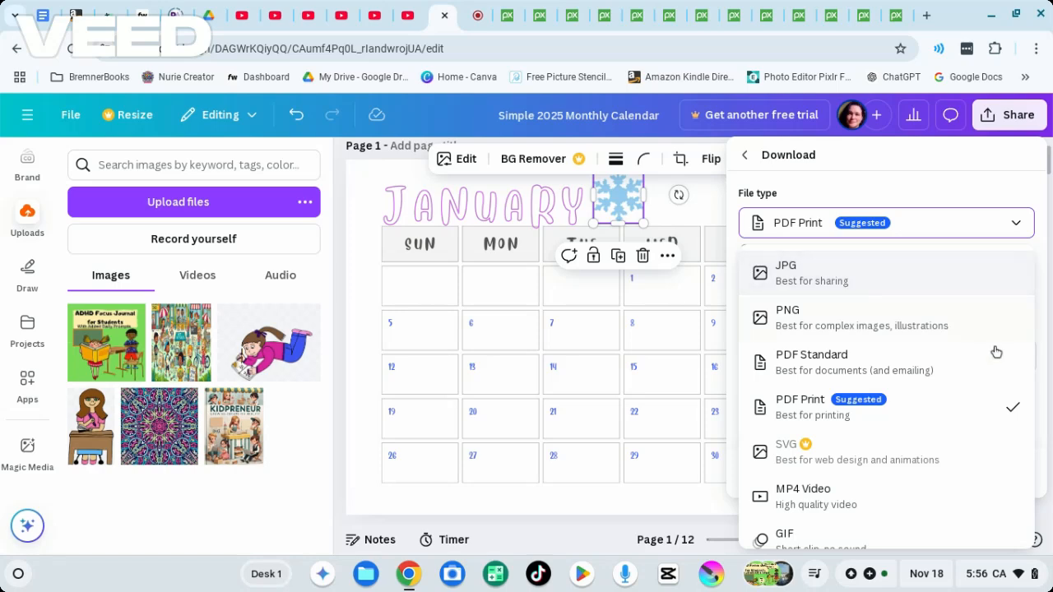
scroll(995, 363, down, 1)
scroll(995, 363, down, 2)
scroll(996, 357, up, 3)
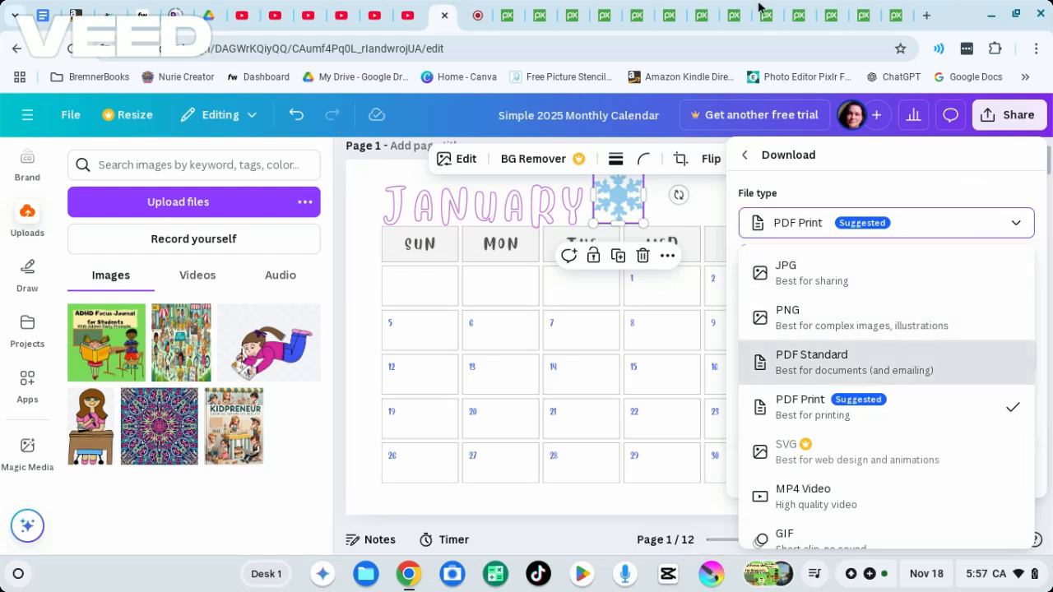
click(474, 18)
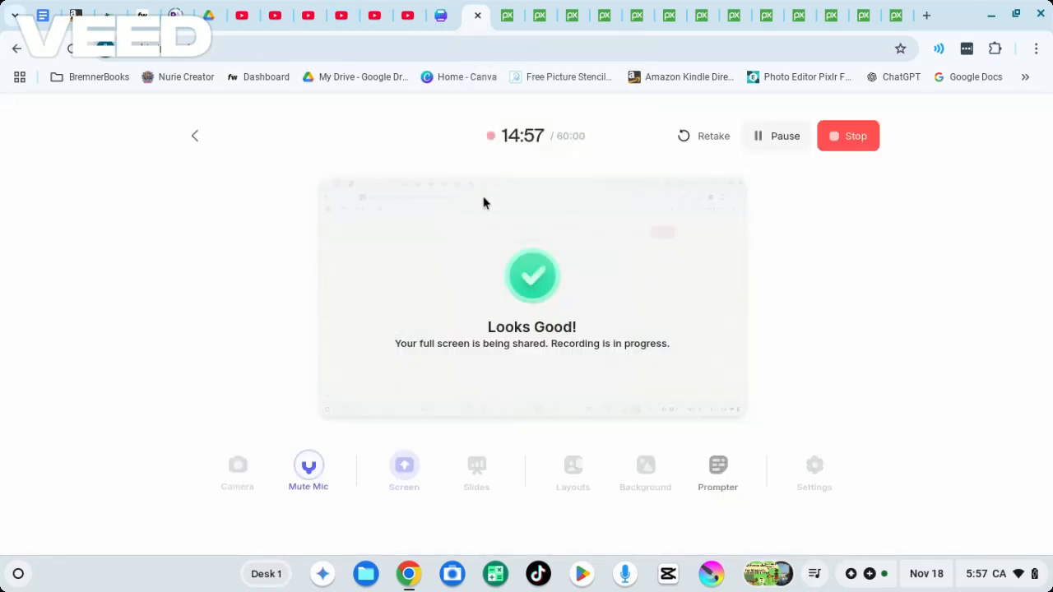